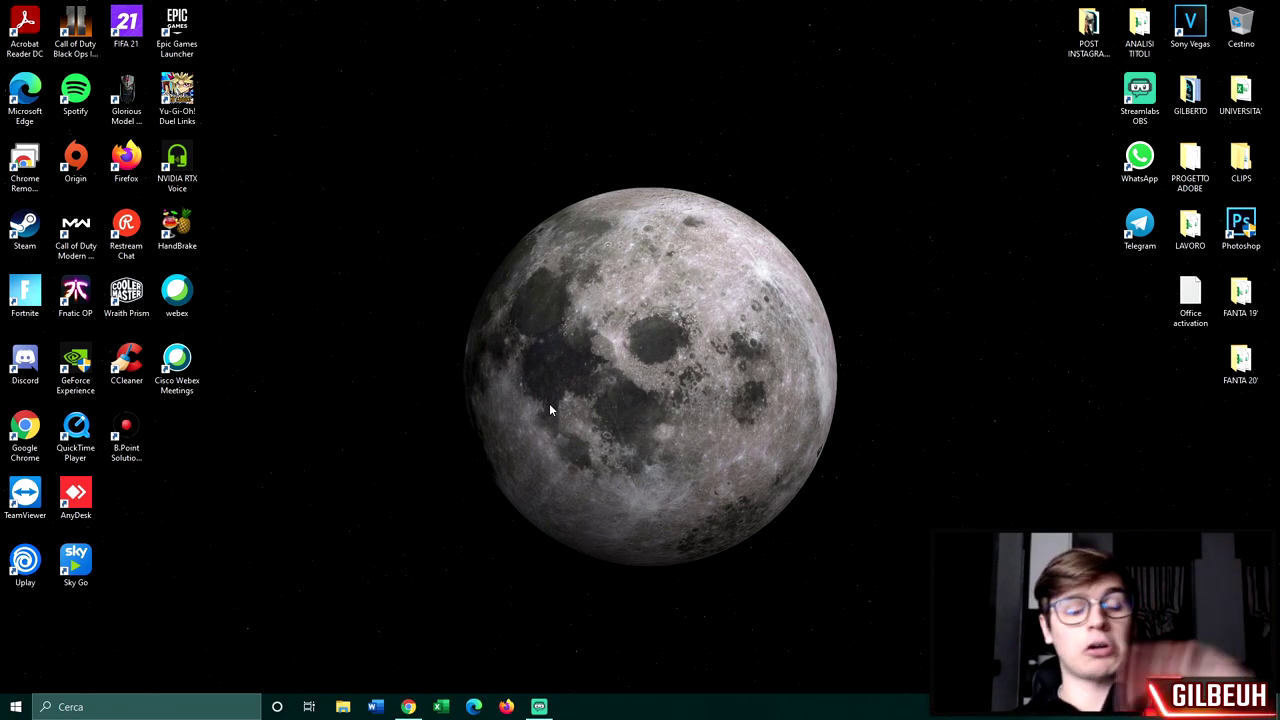
# - Open the ALPHABET spreadsheet through the GOOG ticker link in the (AAA) AZIONI DA COMPRARE stock list
pyautogui.click(408, 706)
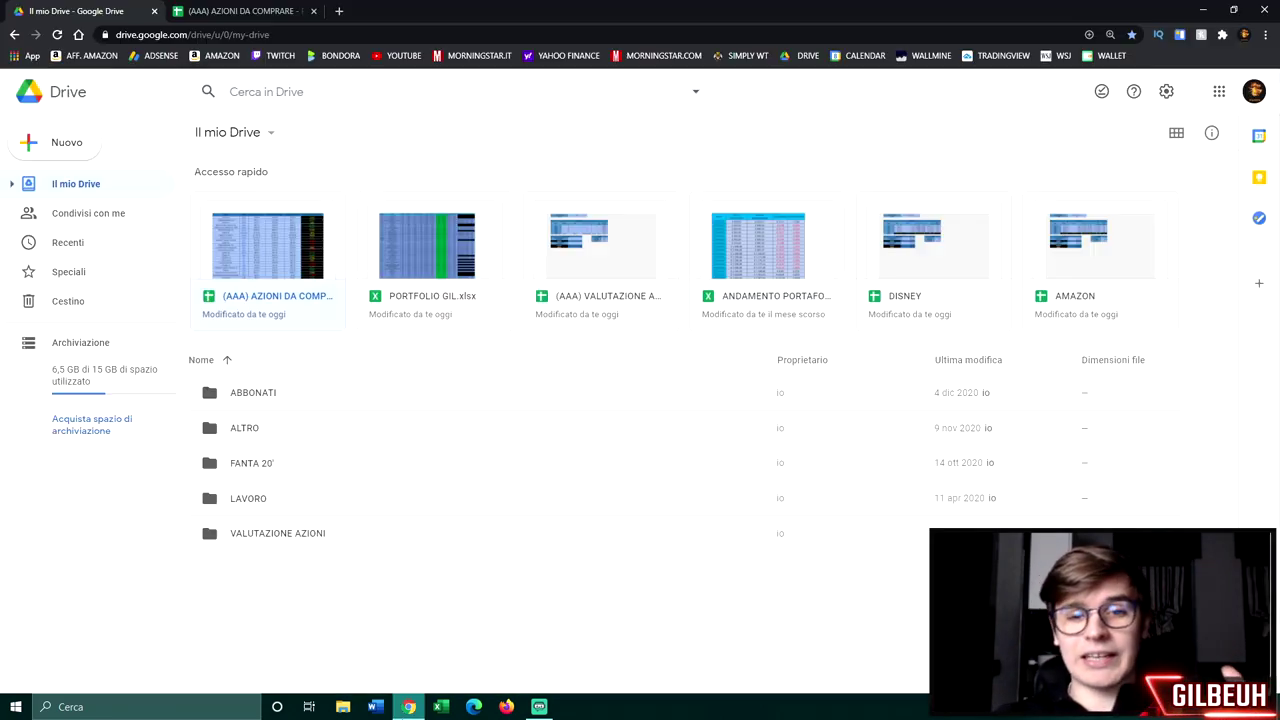
pyautogui.click(280, 8)
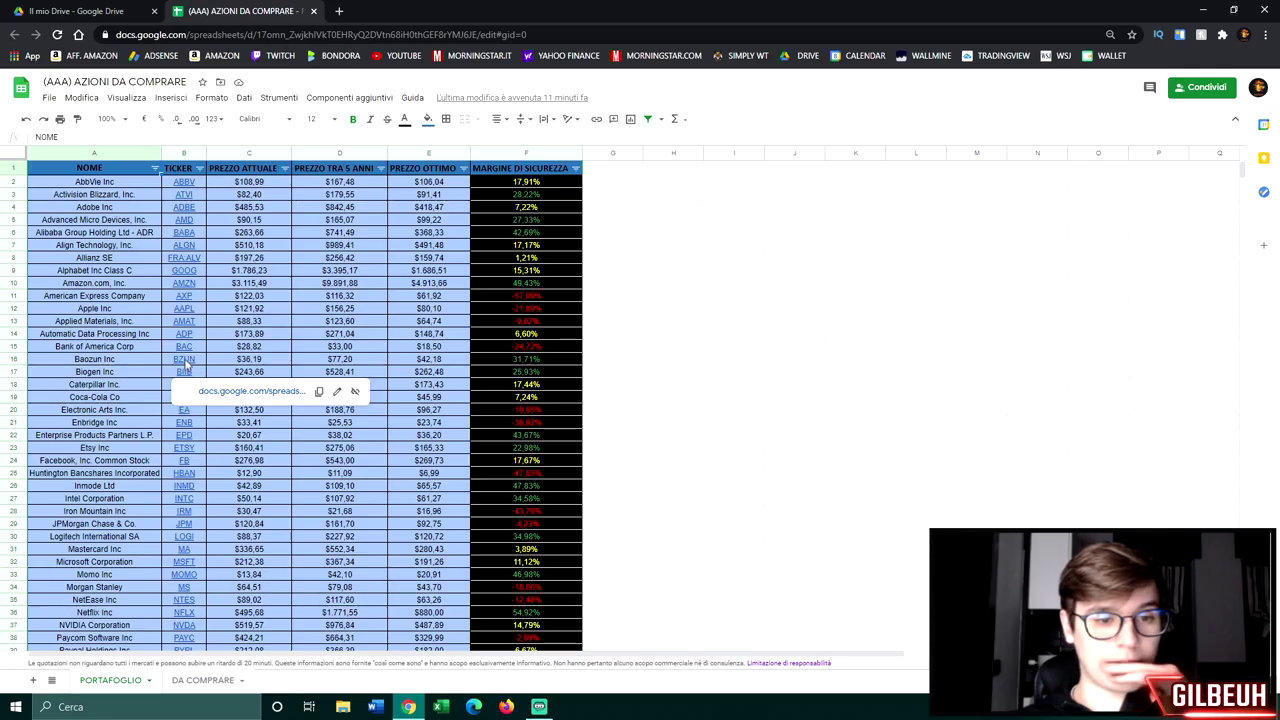
pyautogui.click(185, 270)
pyautogui.click(220, 291)
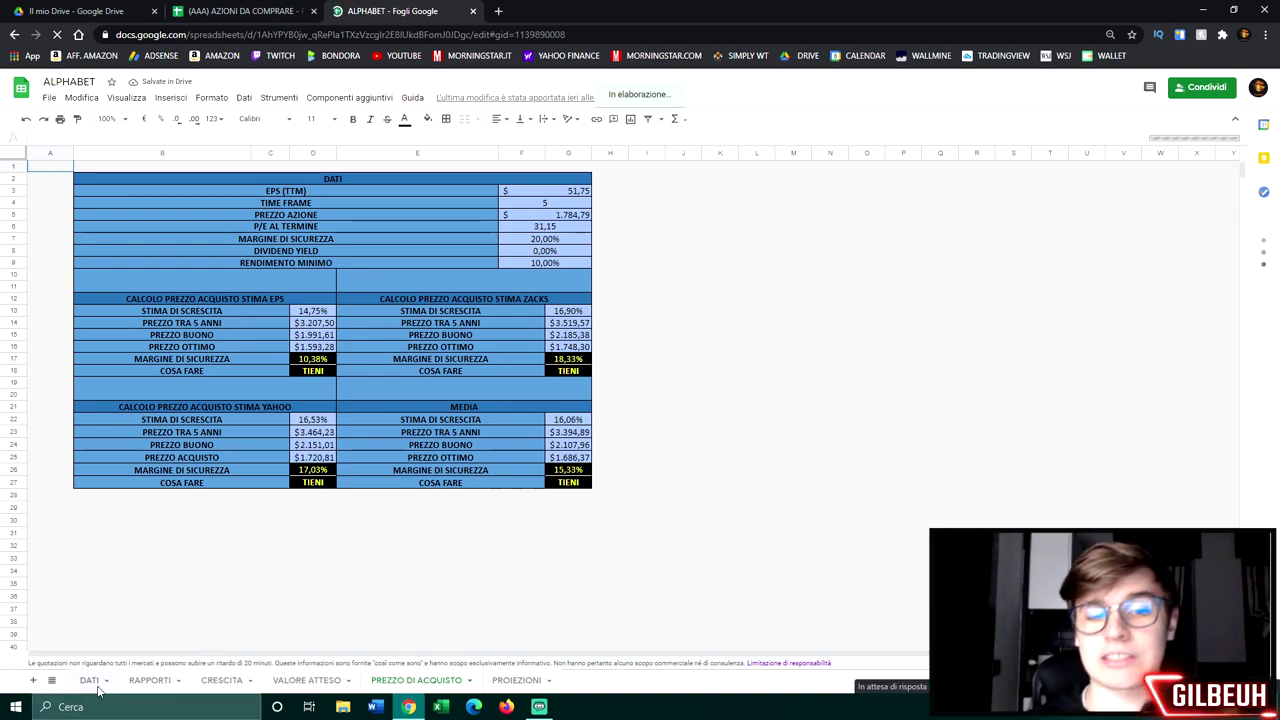
# - Close the Google Drive page and examine Alphabet's RICAVI, COSTI and UTILI trend cells on the DATI sheet
pyautogui.click(95, 684)
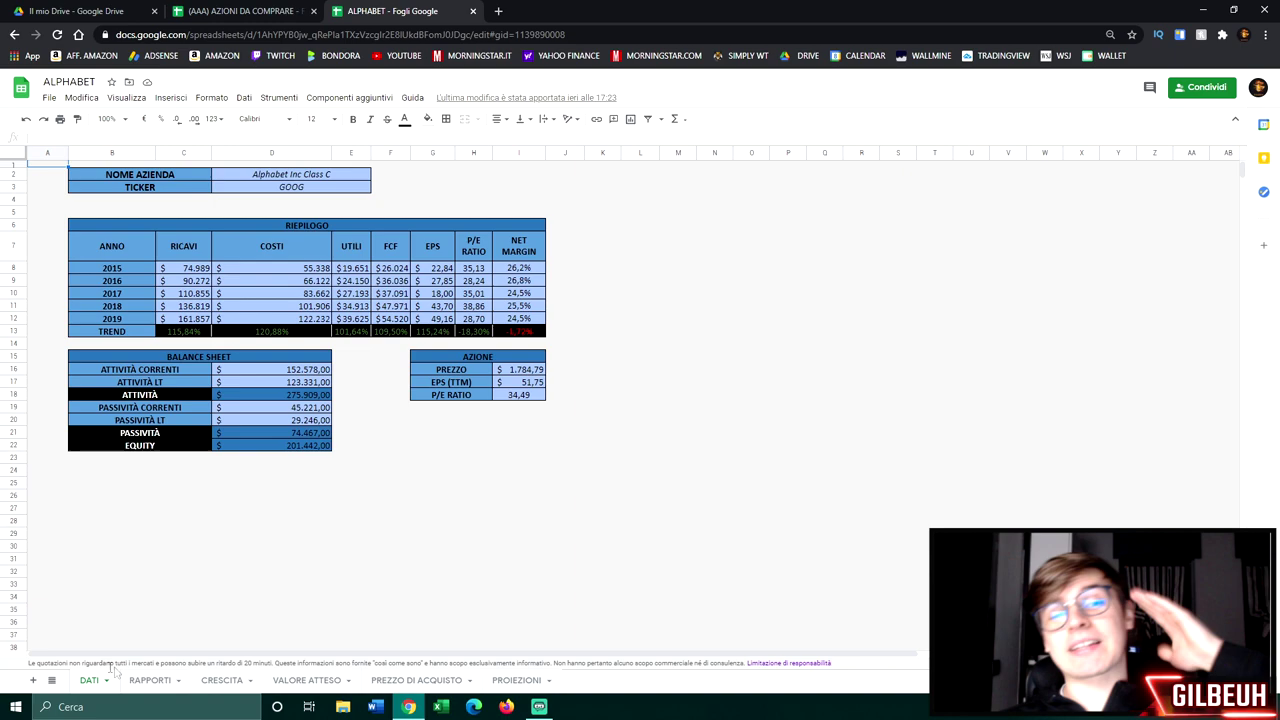
pyautogui.click(153, 11)
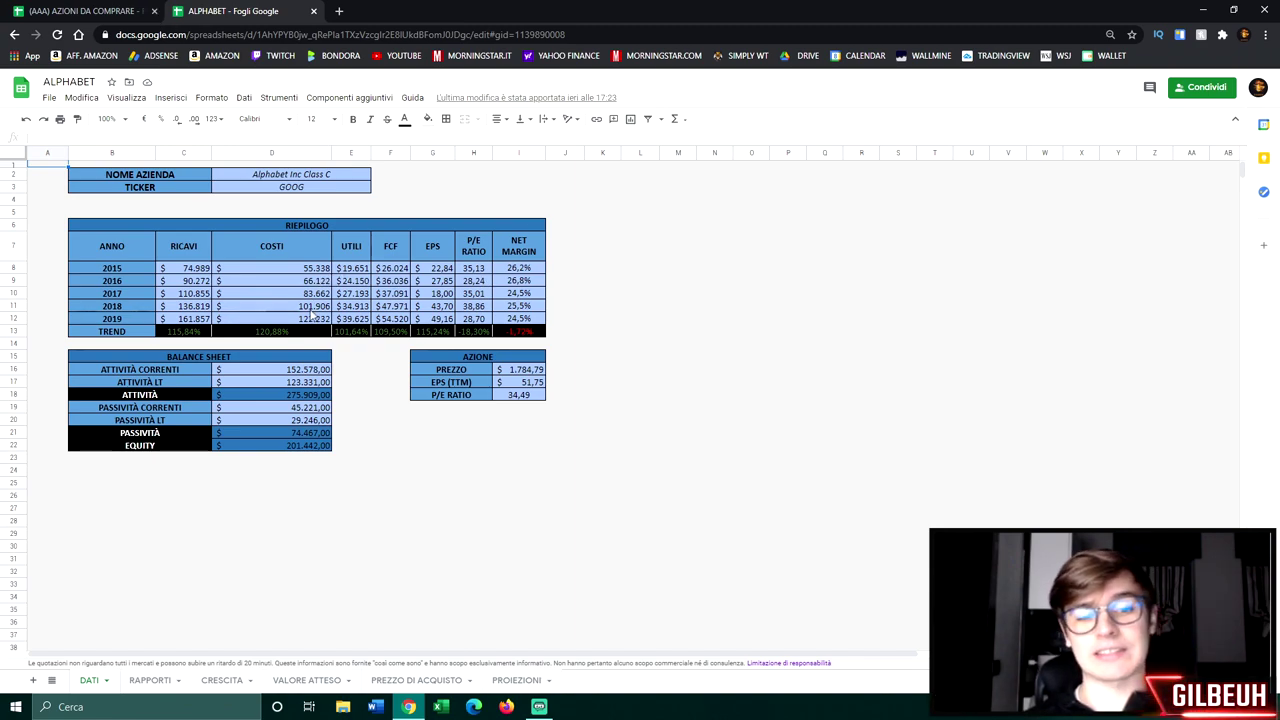
pyautogui.click(180, 332)
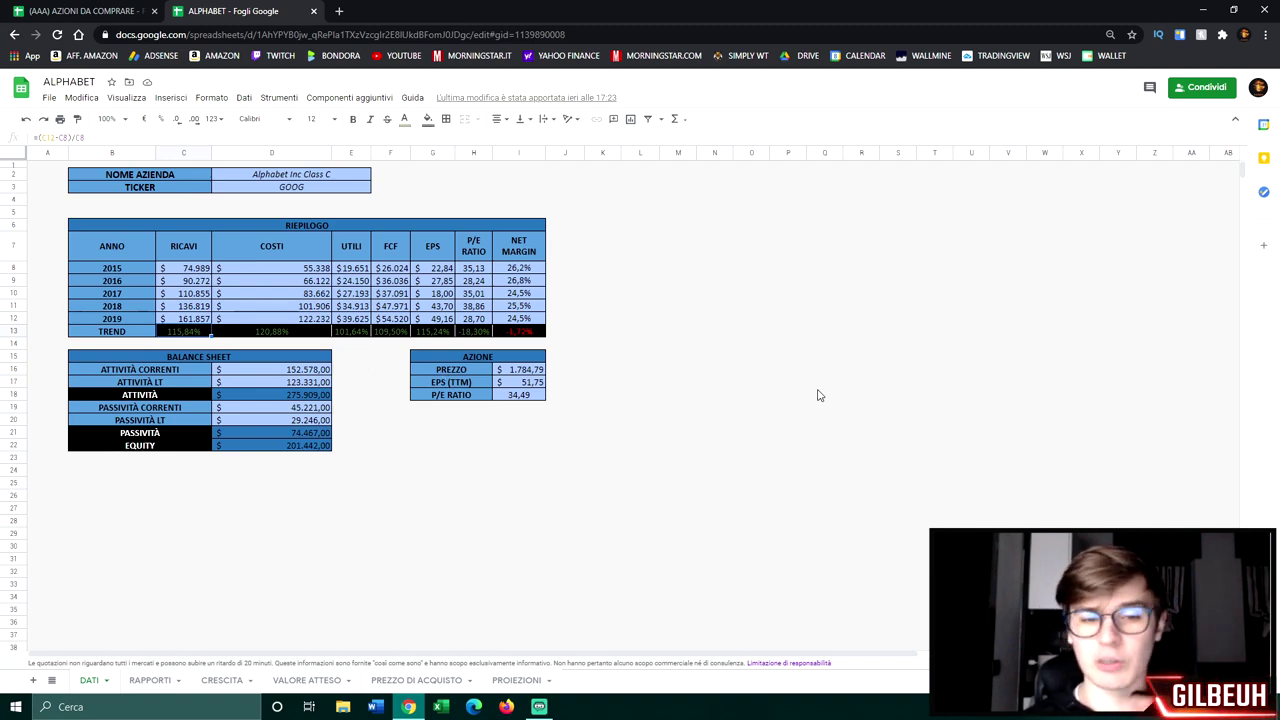
pyautogui.press('Right')
pyautogui.press('Right')
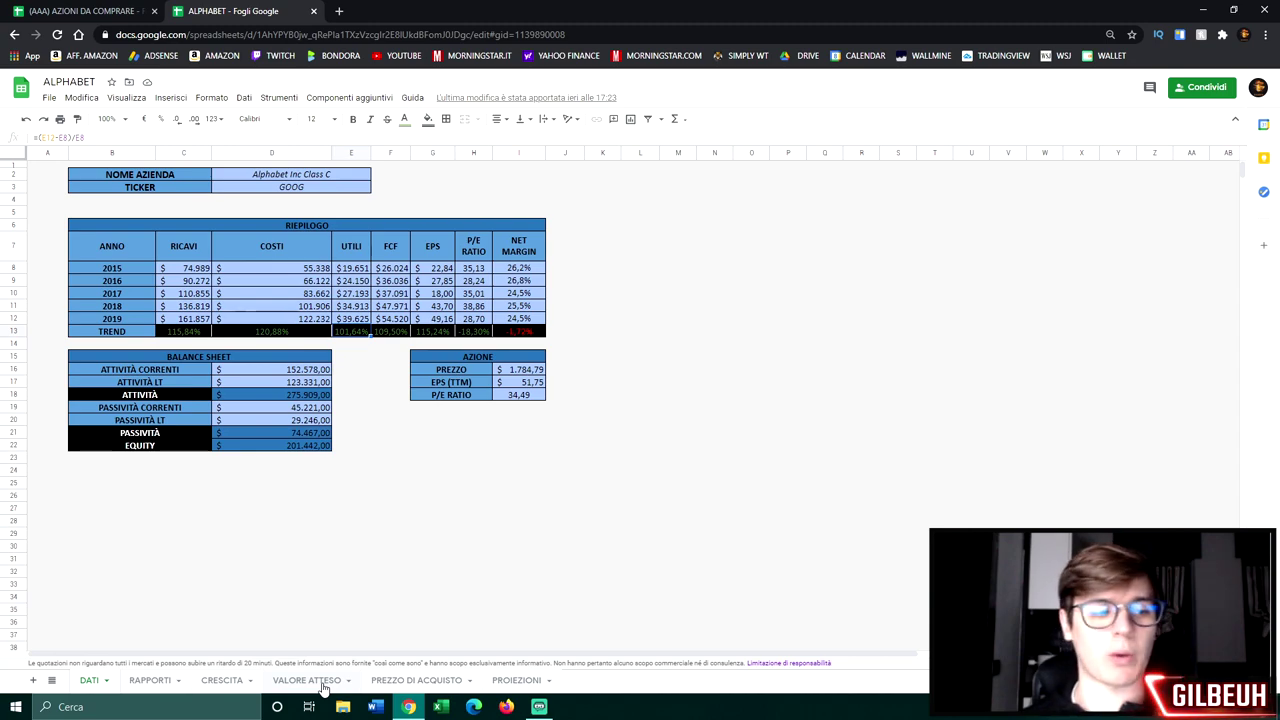
# - Examine the margin of safety, PREZZO OTTIMO and PREZZO TRA 5 ANNI in the MEDIA block of Alphabet's PREZZO DI ACQUISTO sheet
pyautogui.click(416, 680)
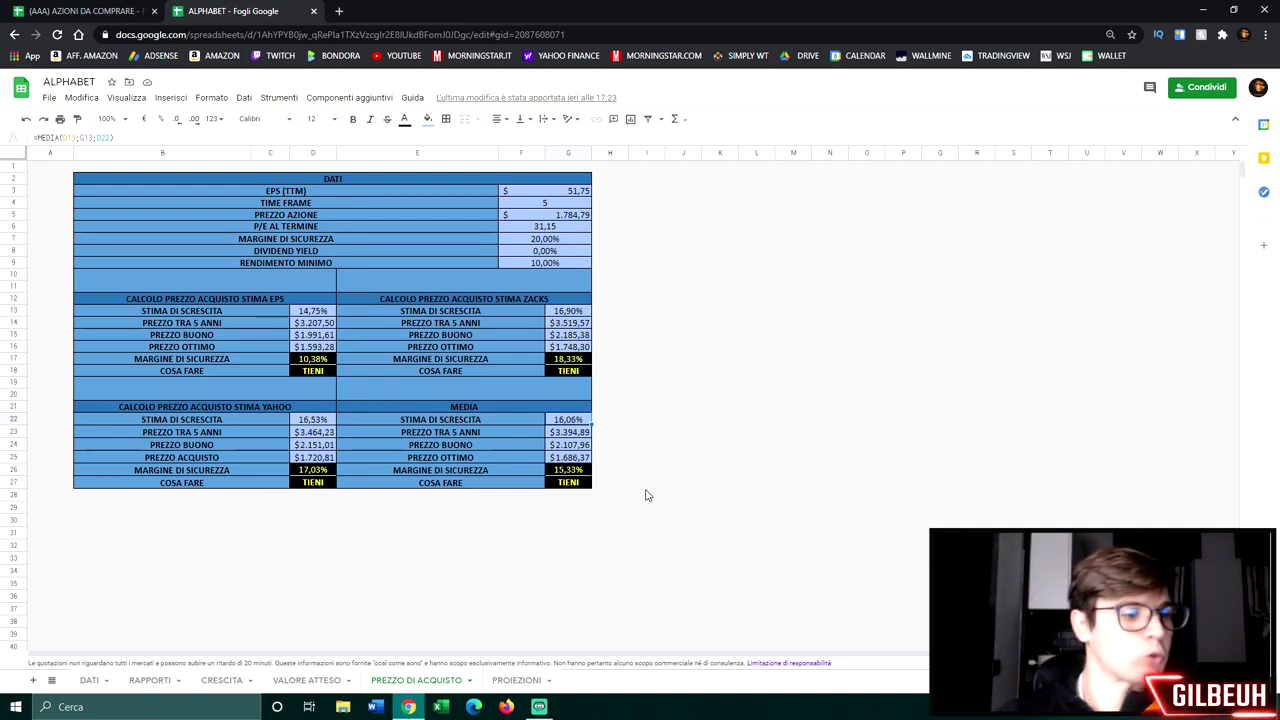
pyautogui.click(578, 472)
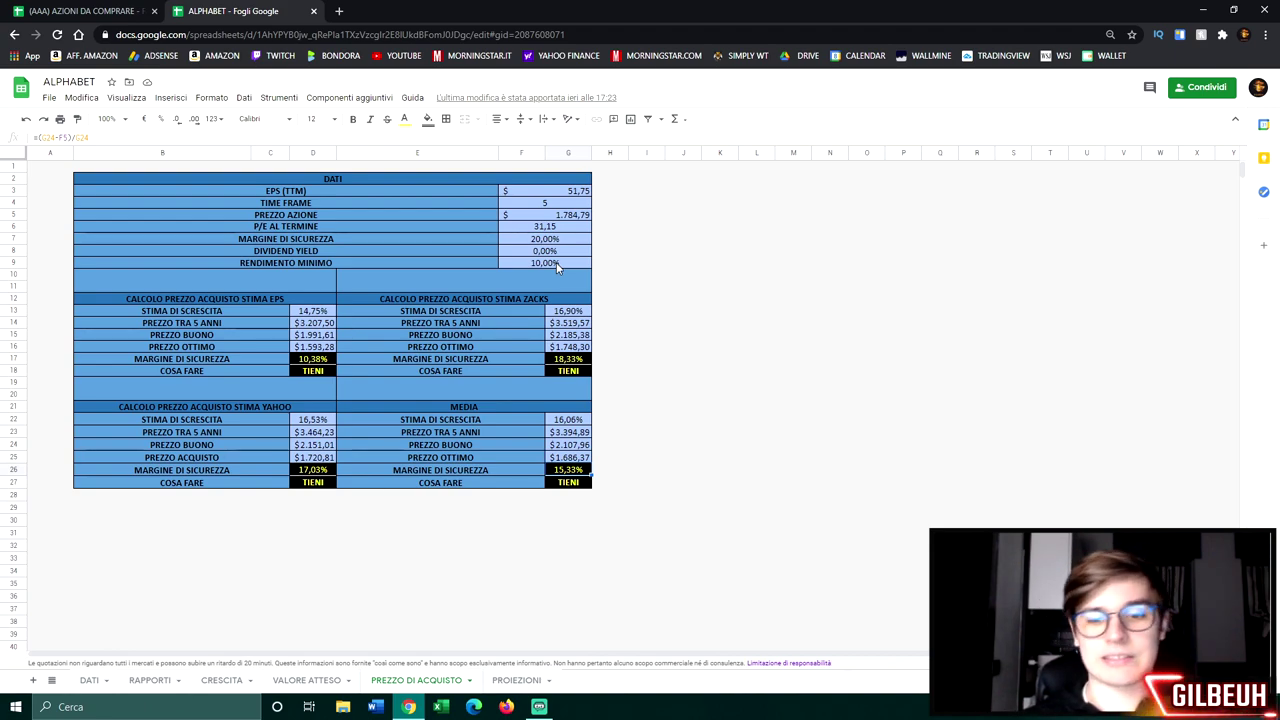
pyautogui.click(570, 457)
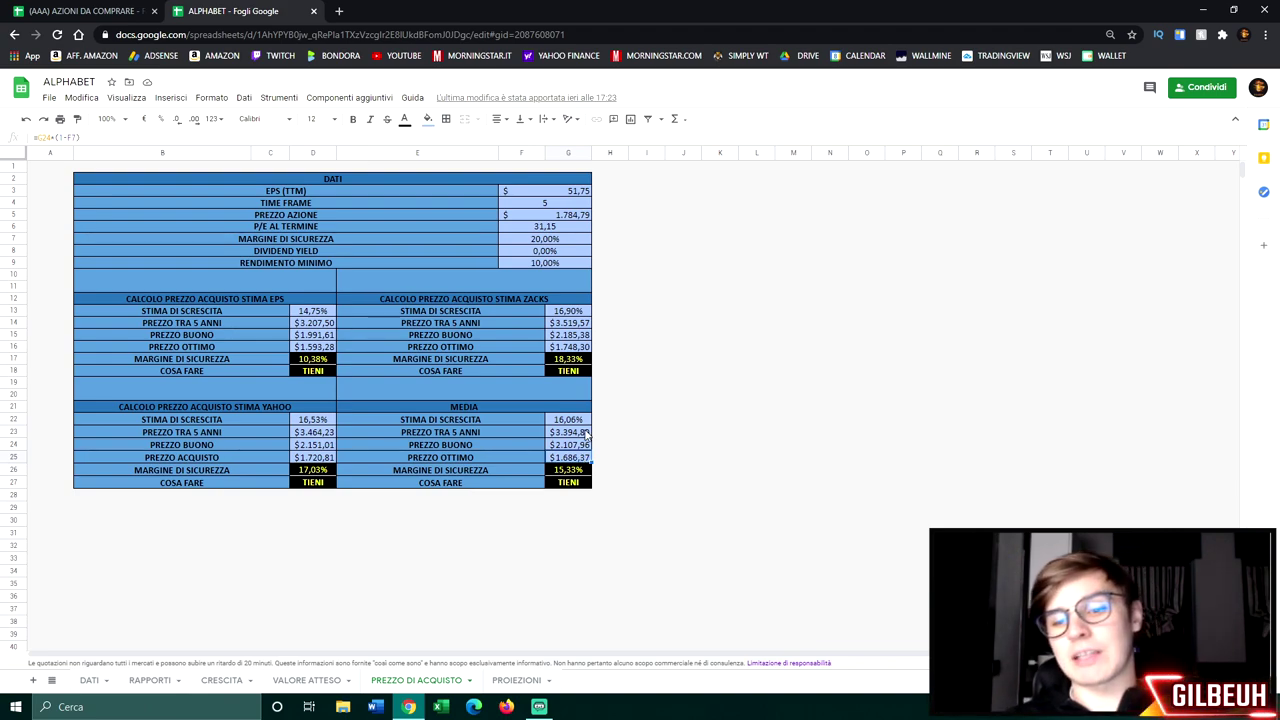
pyautogui.click(586, 432)
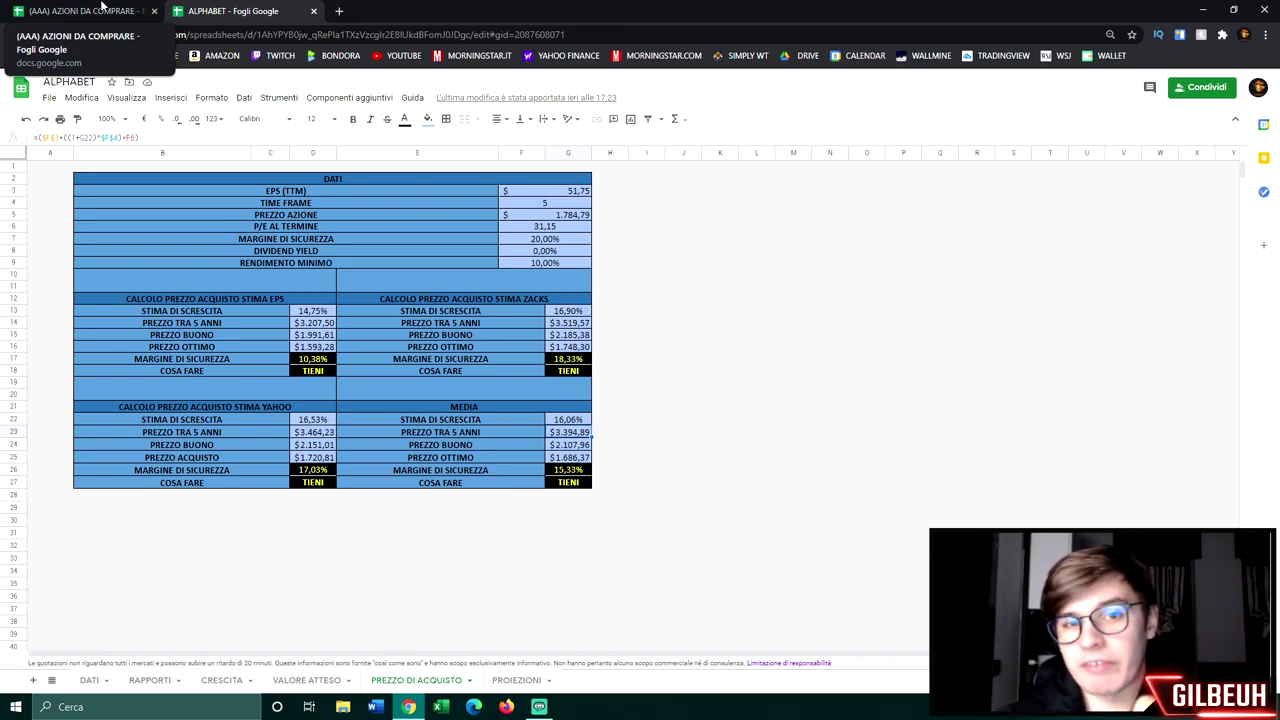
# - Open the AMAZON spreadsheet from the stock list and examine the UTILI trend and 2019 gross margin on its DATI sheet
pyautogui.click(101, 9)
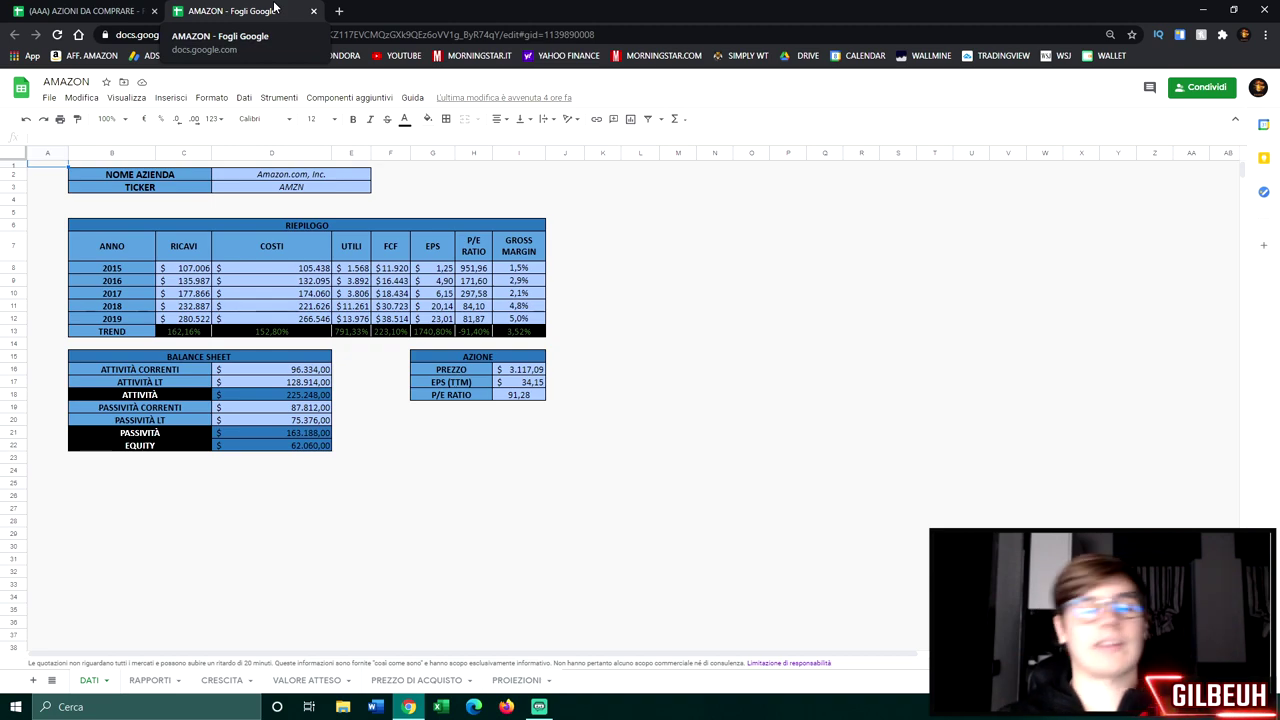
pyautogui.click(418, 680)
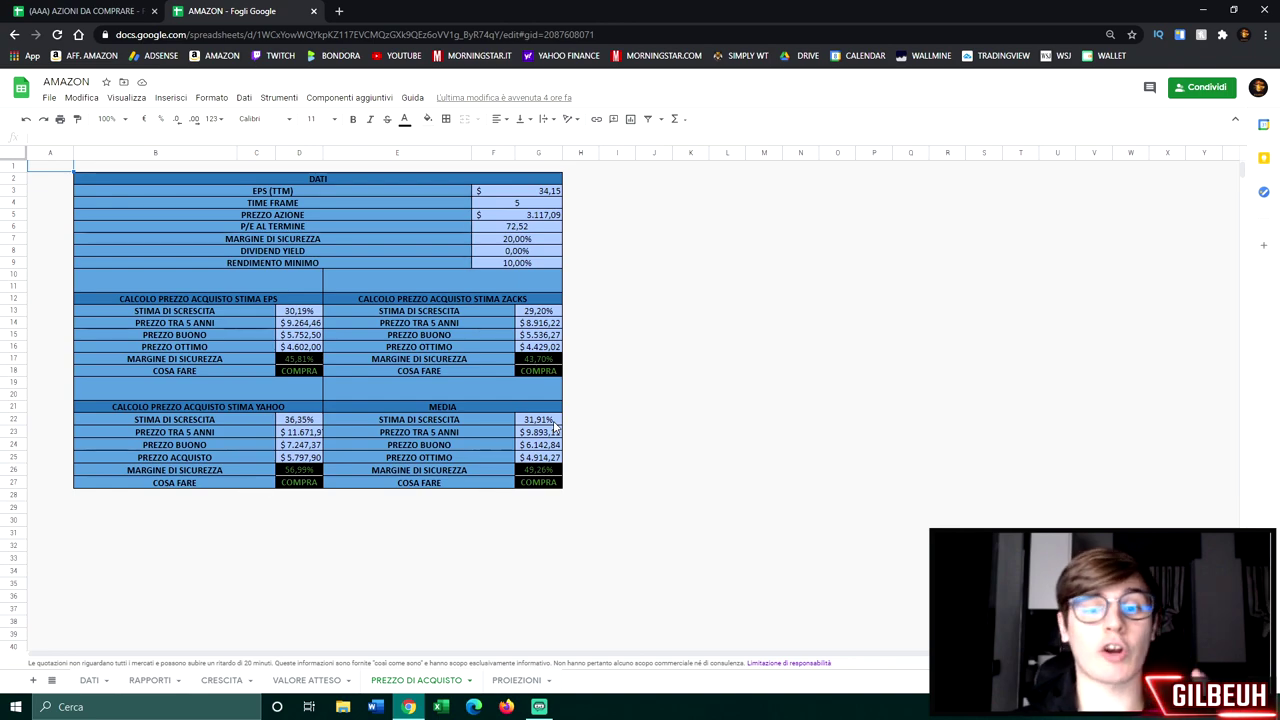
pyautogui.click(89, 680)
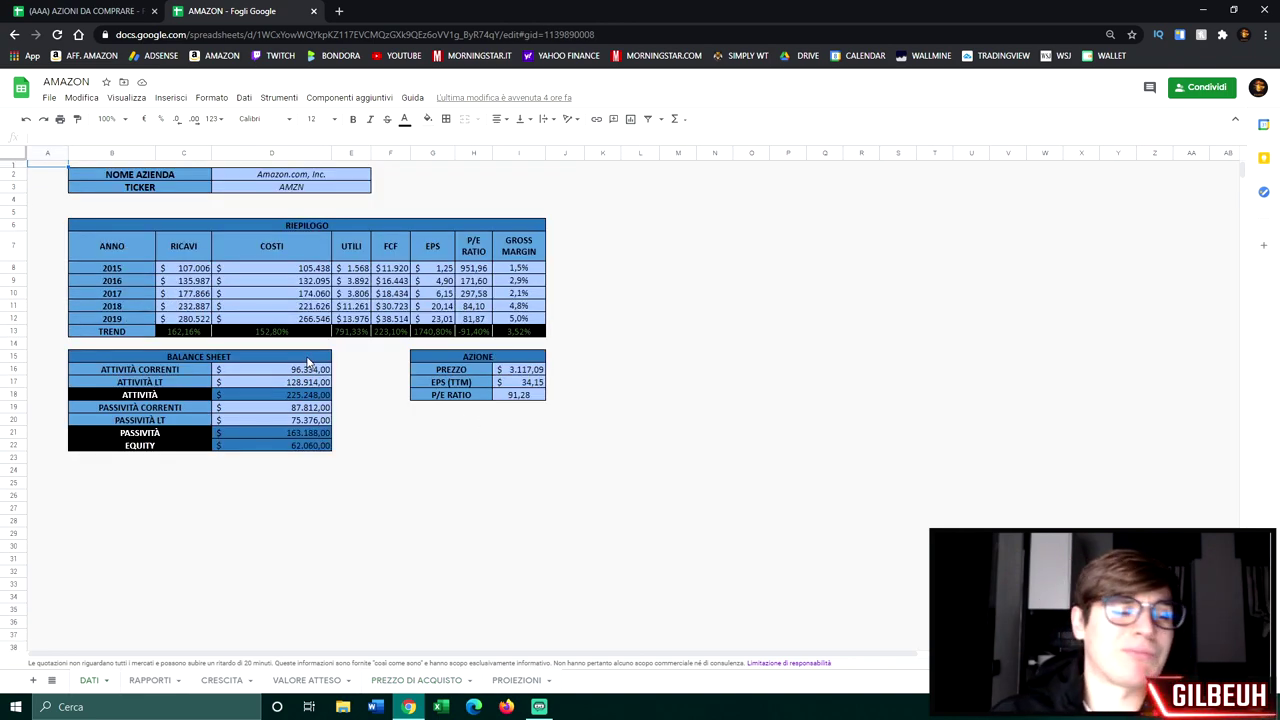
pyautogui.click(352, 331)
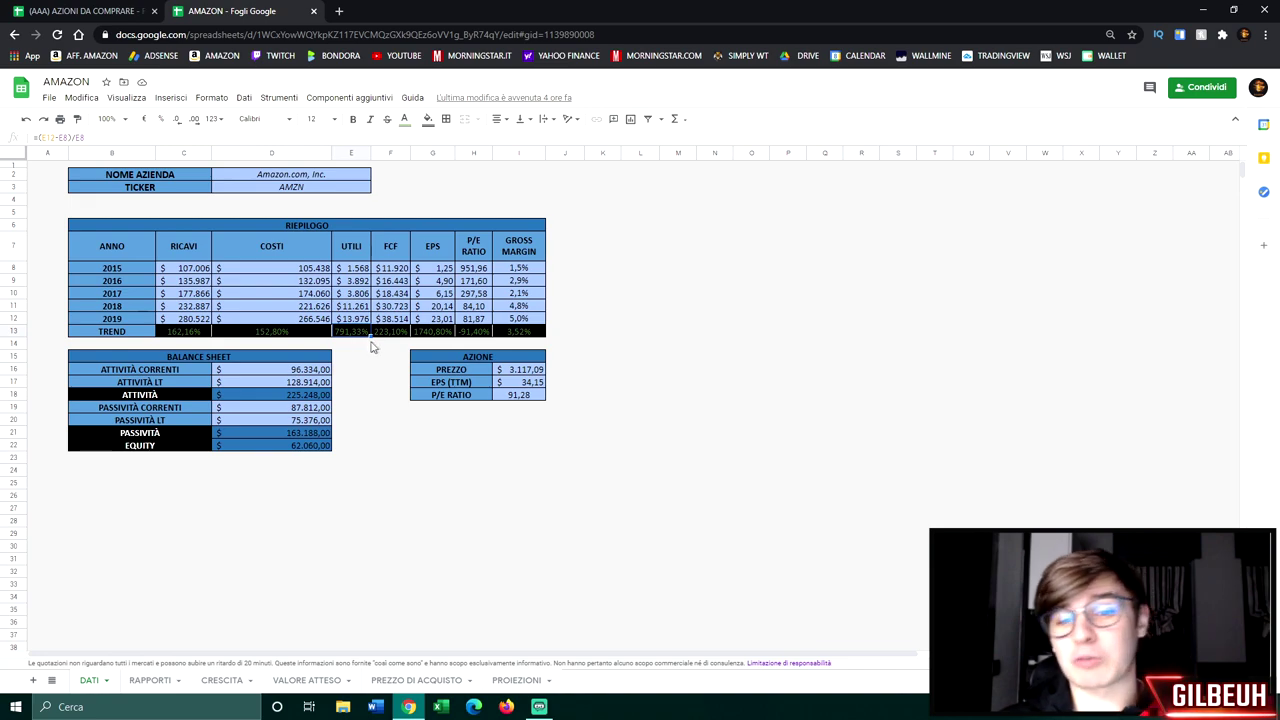
pyautogui.click(531, 319)
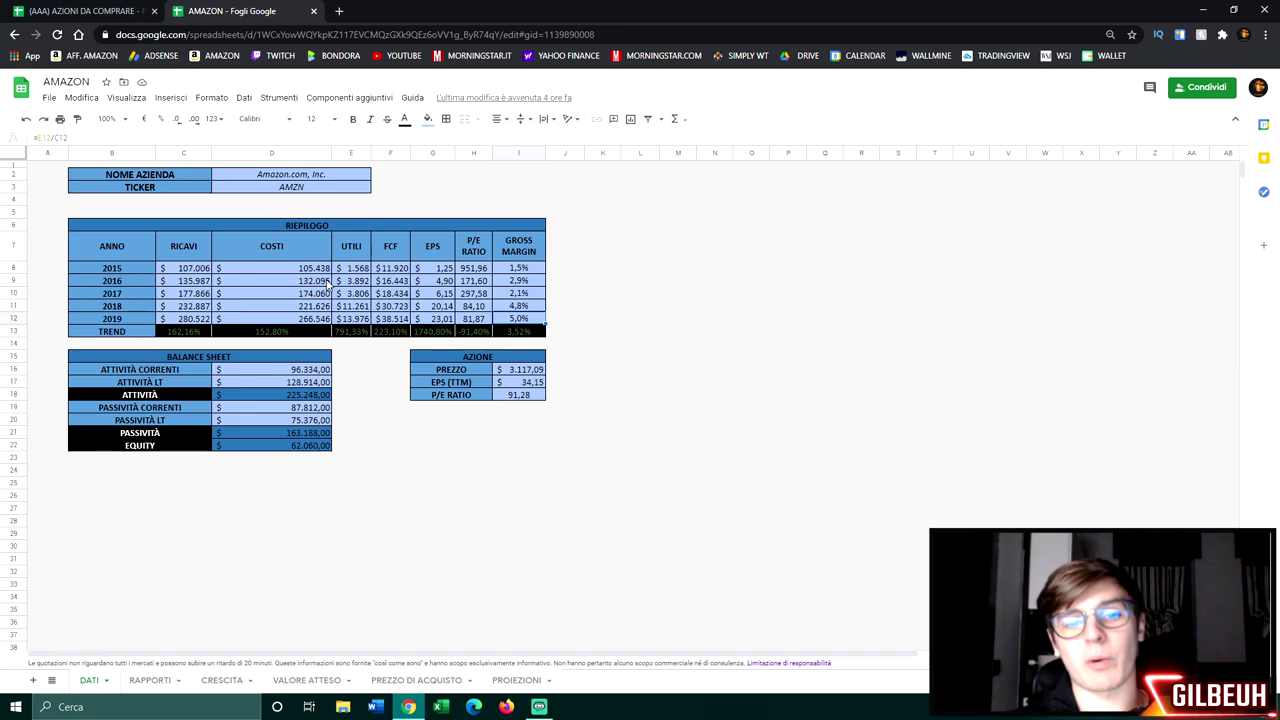
# - Enlarge the browser page zoom to 110%
pyautogui.click(1265, 34)
pyautogui.click(1226, 158)
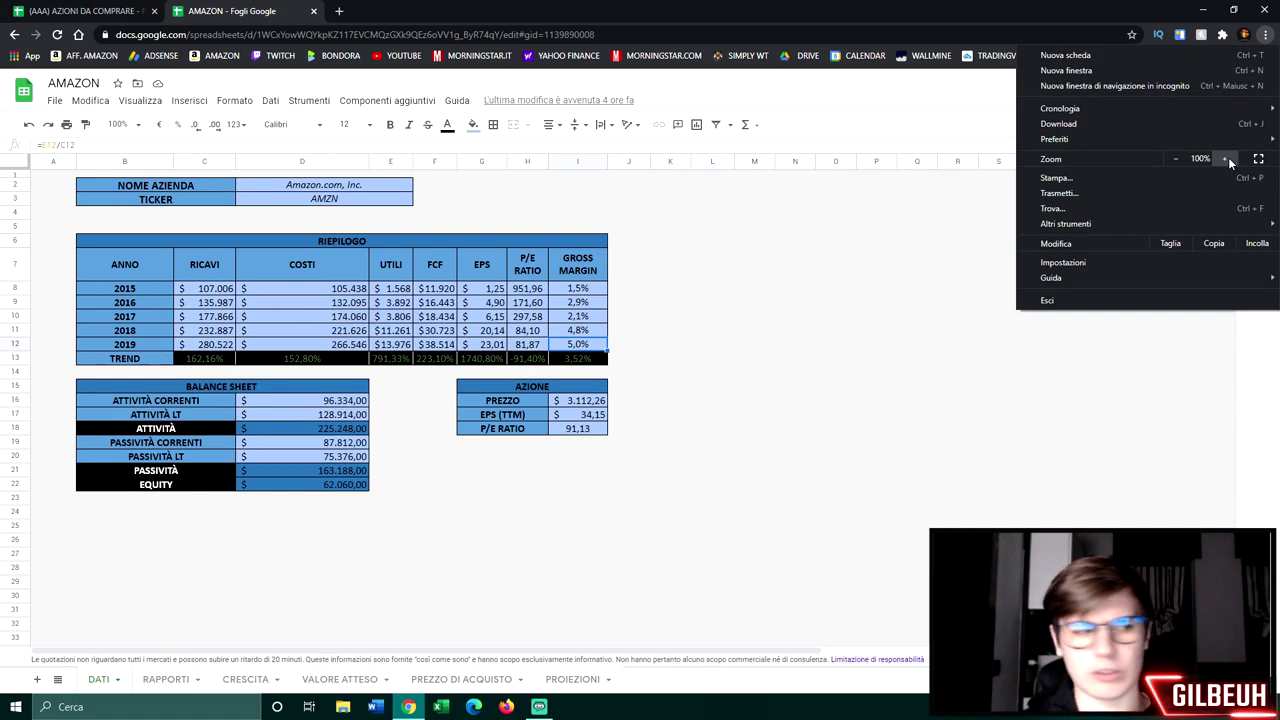
pyautogui.click(1226, 158)
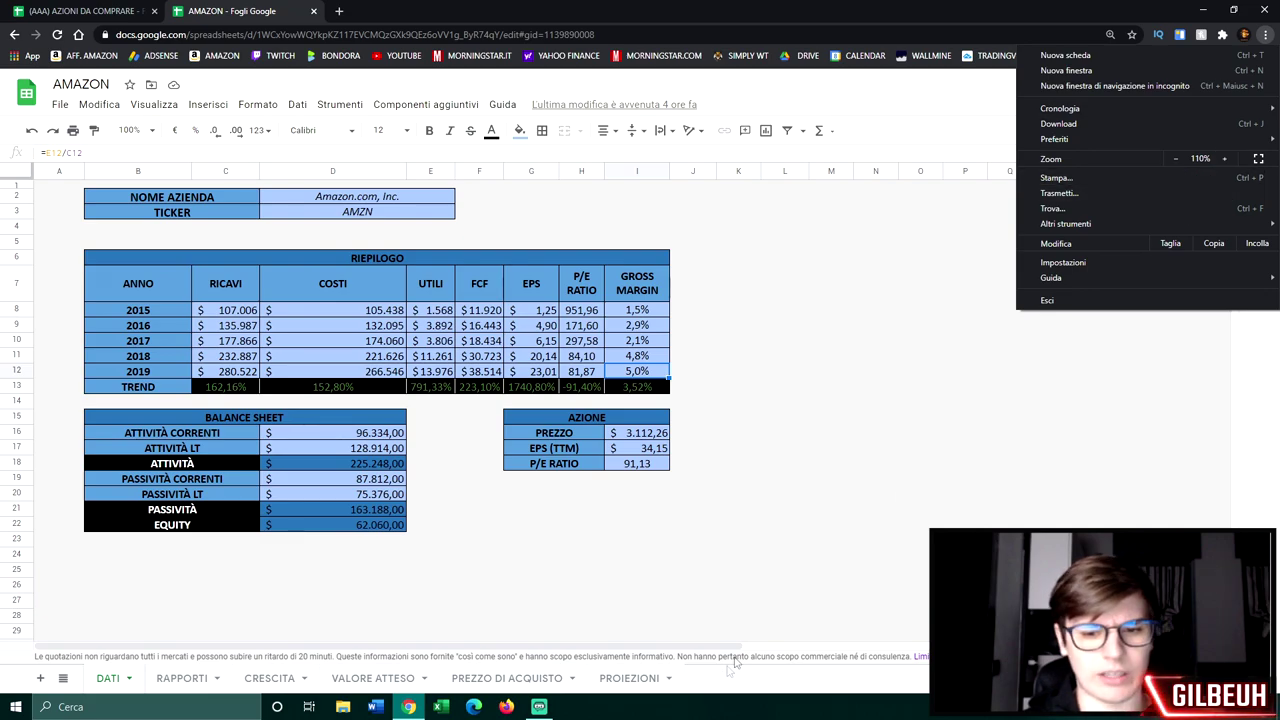
# - Examine Amazon's average PREZZO TRA 5 ANNI, RENDIMENTO MINIMO and PREZZO AZIONE on the PREZZO DI ACQUISTO sheet
pyautogui.click(524, 684)
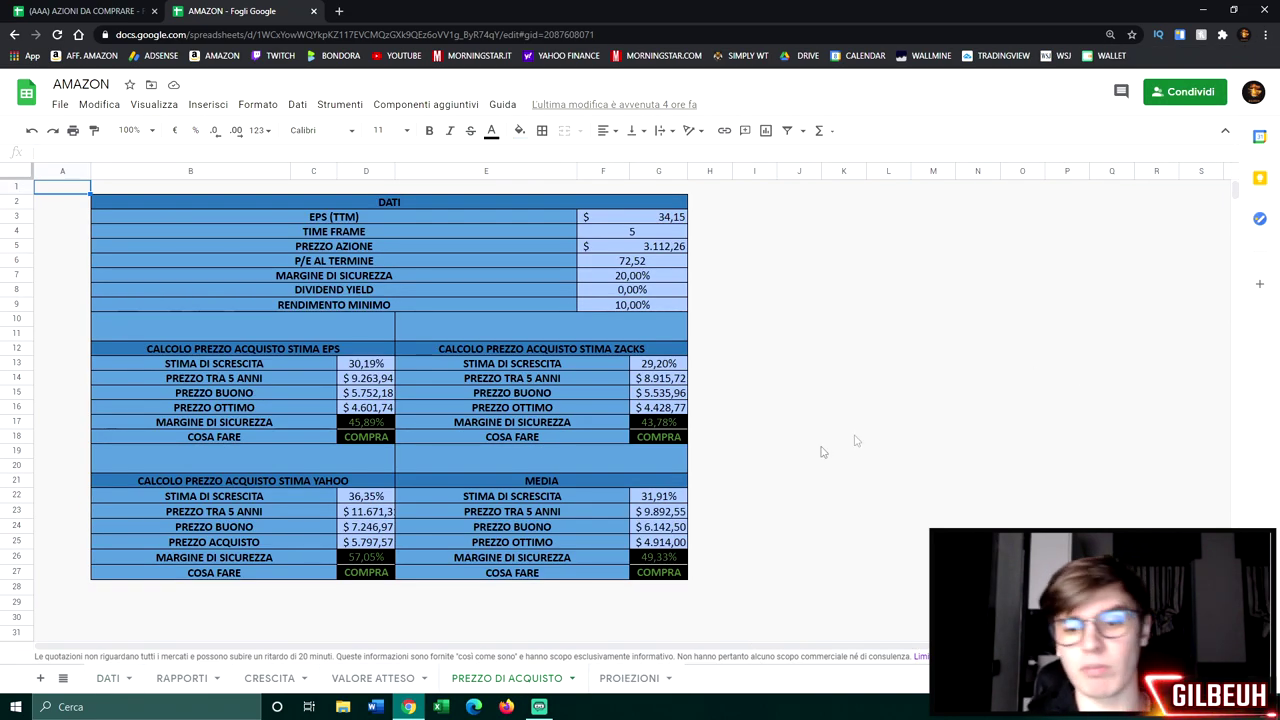
pyautogui.click(678, 518)
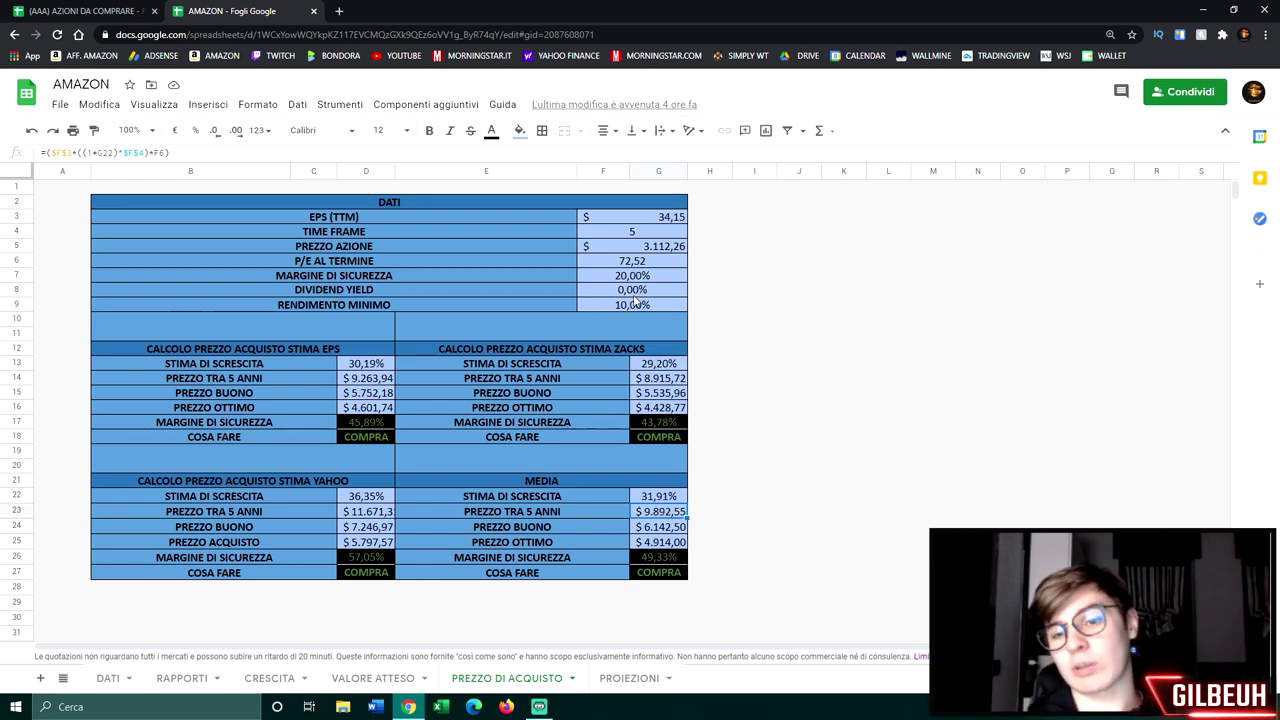
pyautogui.click(631, 304)
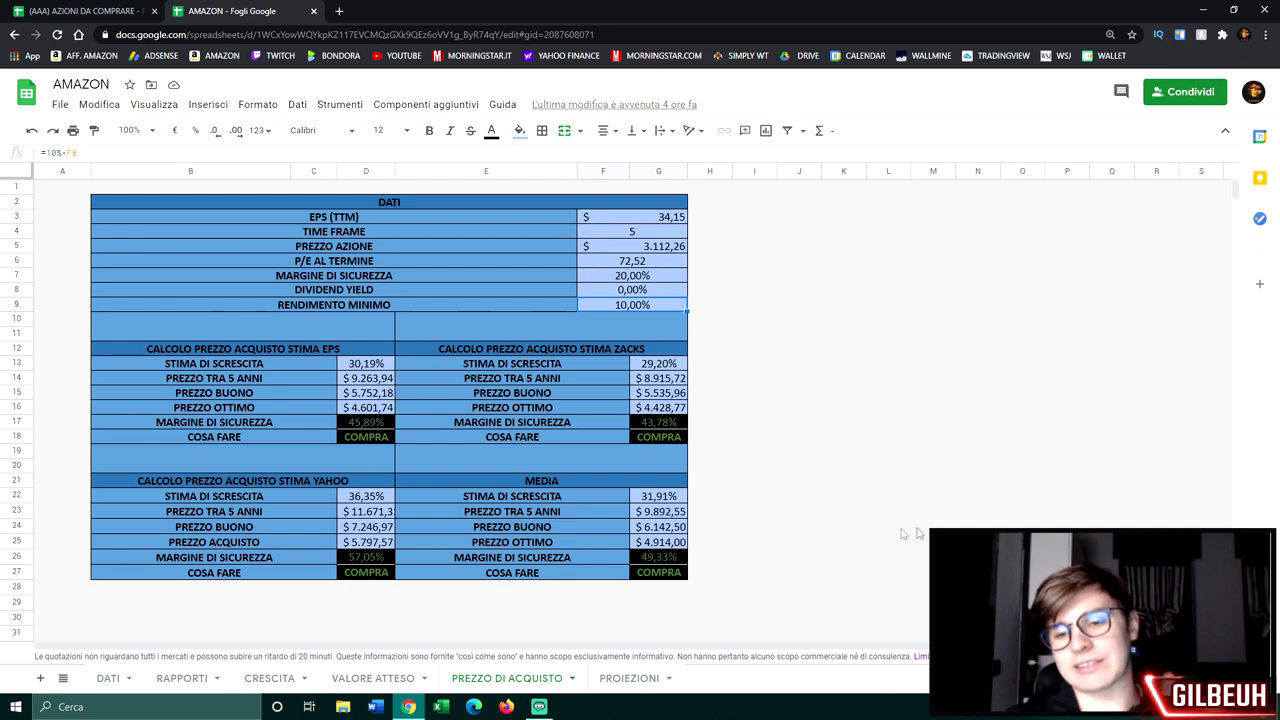
pyautogui.click(662, 247)
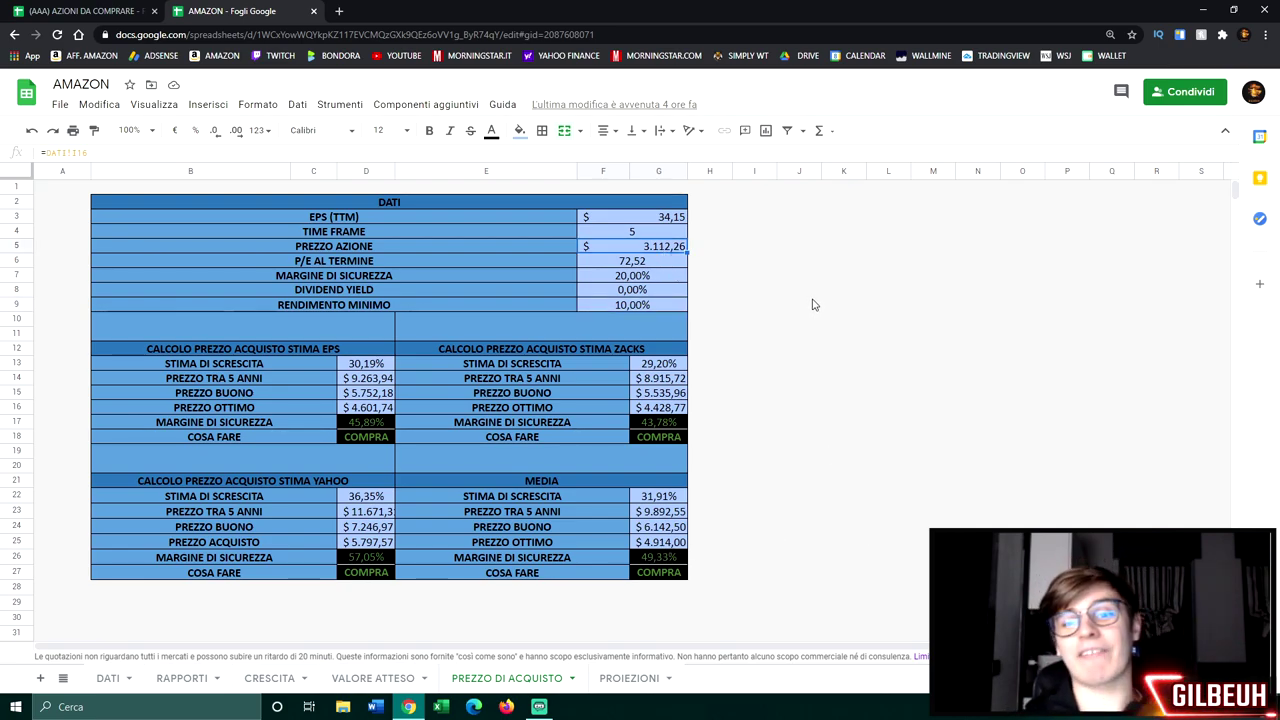
pyautogui.click(650, 305)
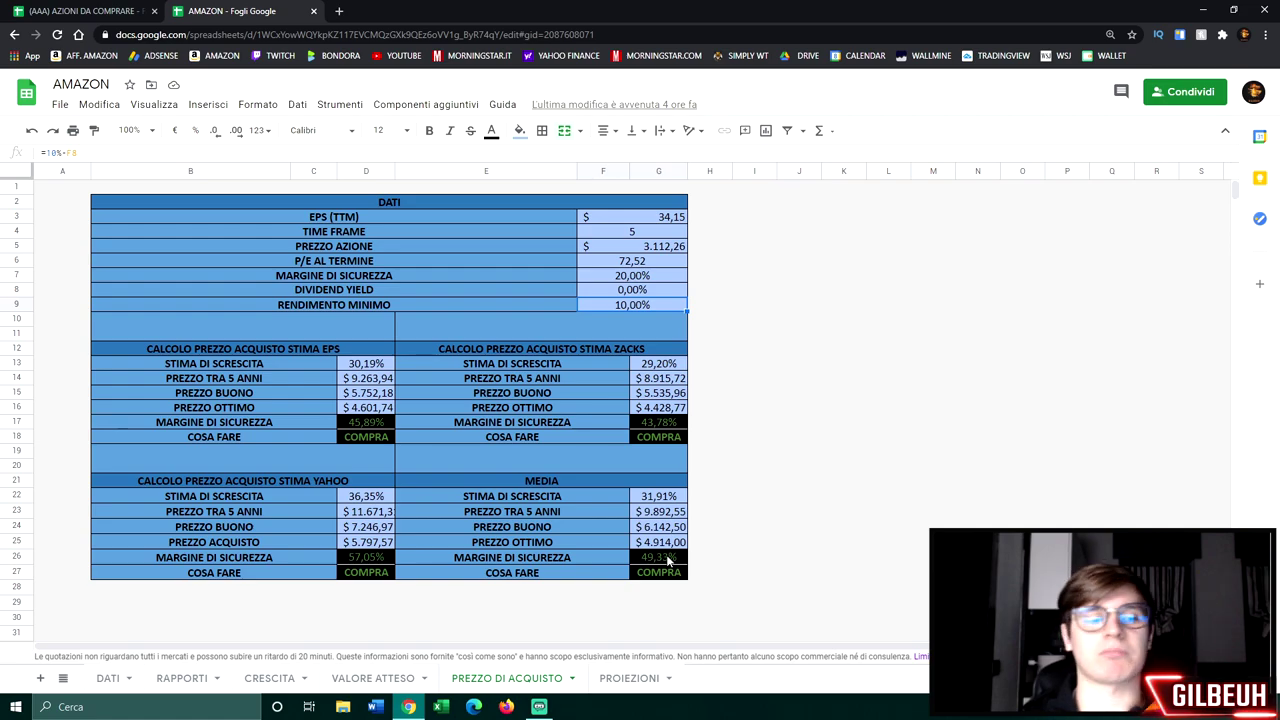
# - Return to the stock list with the AMAZON spreadsheet closed and open the ALIBABA spreadsheet through the BABA ticker link
pyautogui.hotkey('ctrl', '1')
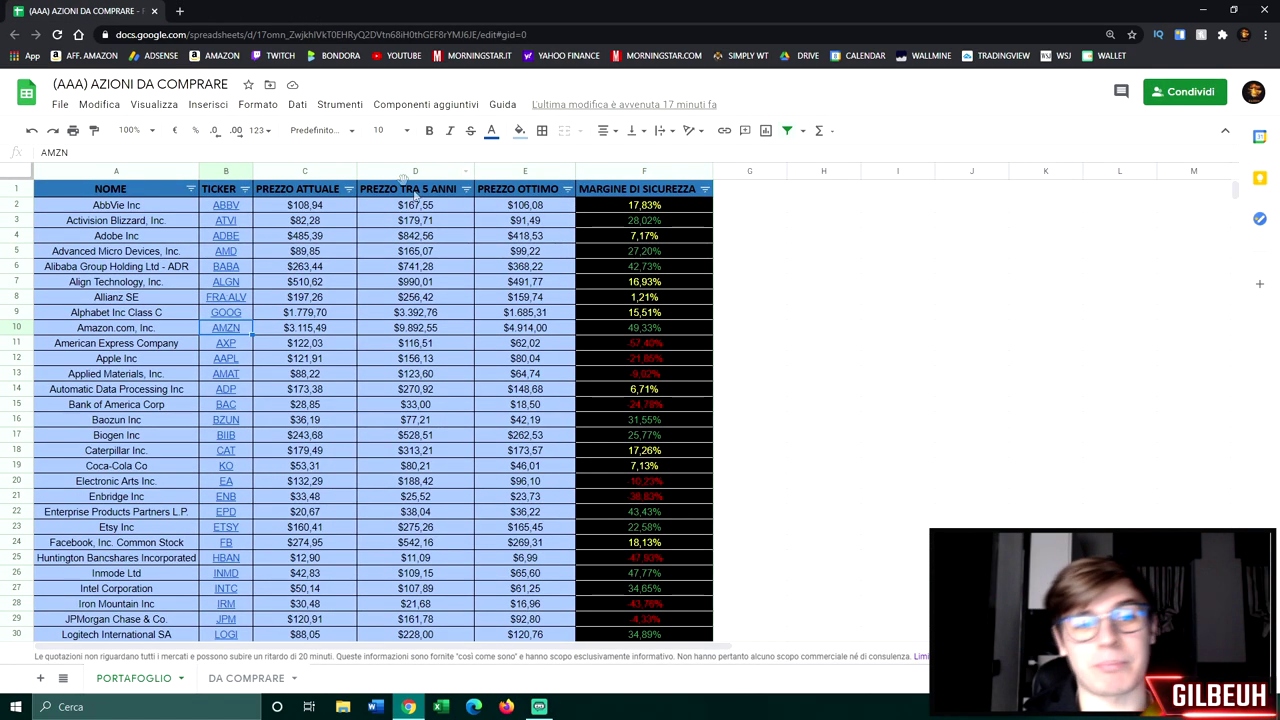
pyautogui.moveTo(226, 267)
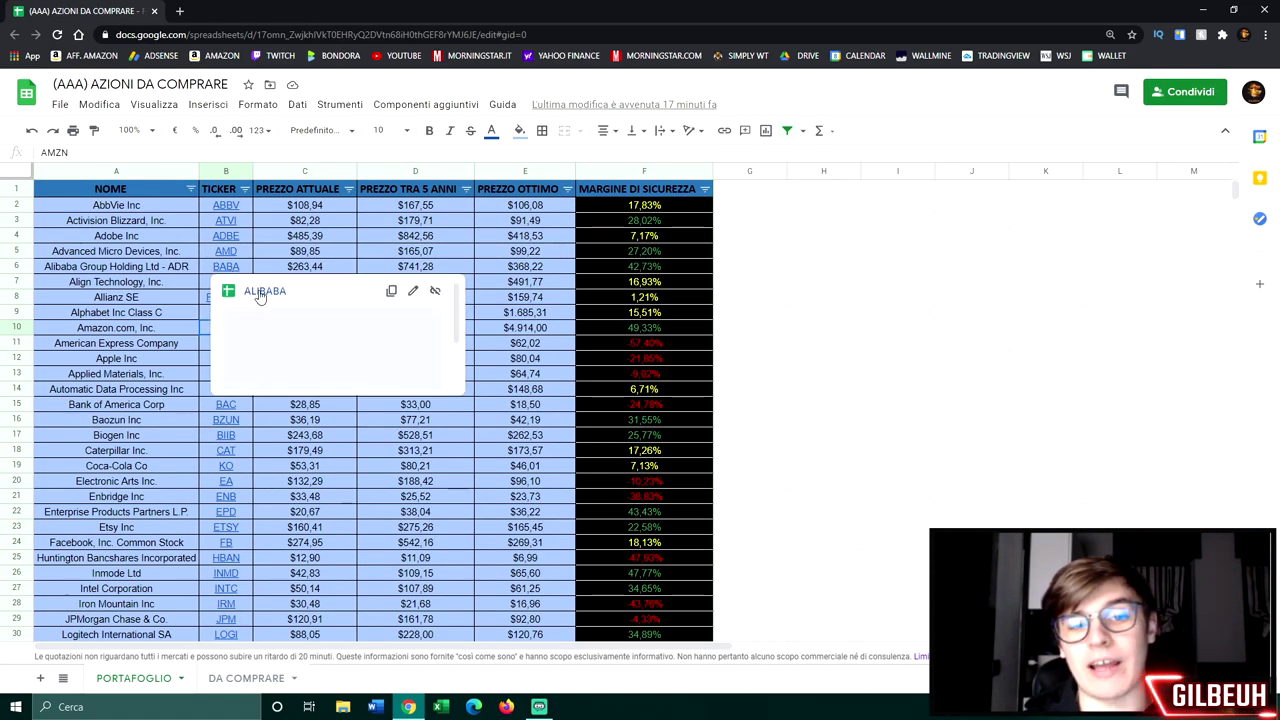
pyautogui.click(260, 292)
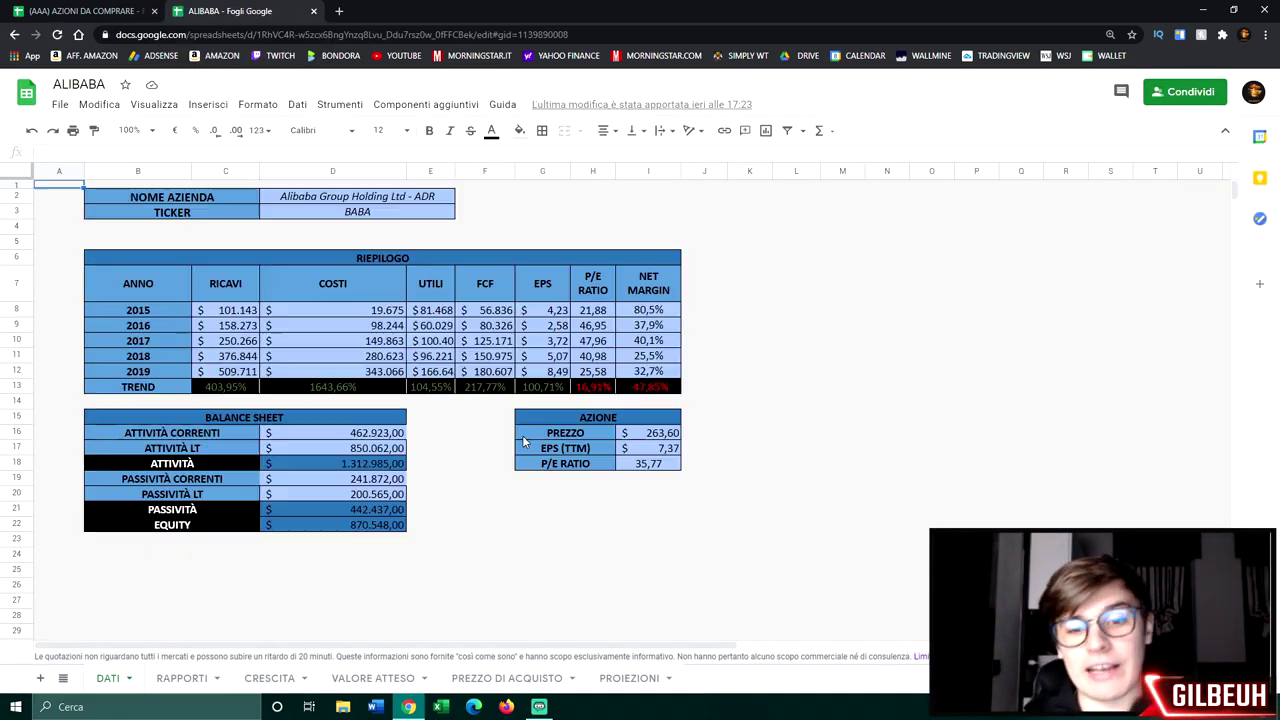
# - Examine Alibaba's RICAVI, COSTI, UTILI and FCF trend cells on the DATI sheet
pyautogui.click(252, 390)
pyautogui.click(308, 393)
pyautogui.click(423, 392)
pyautogui.click(489, 393)
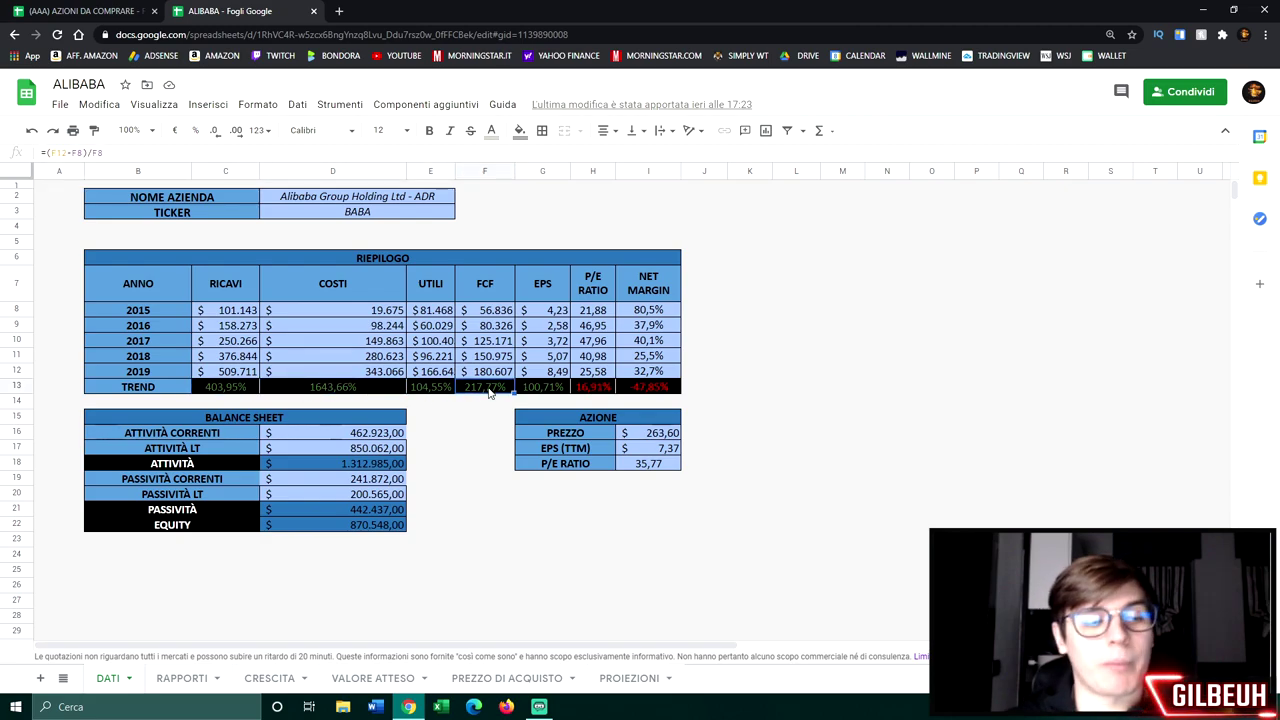
# - Examine the MEDIA block's five-year price, growth estimate and margin of safety, plus RENDIMENTO MINIMO, on Alibaba's PREZZO DI ACQUISTO sheet
pyautogui.click(626, 679)
pyautogui.click(507, 678)
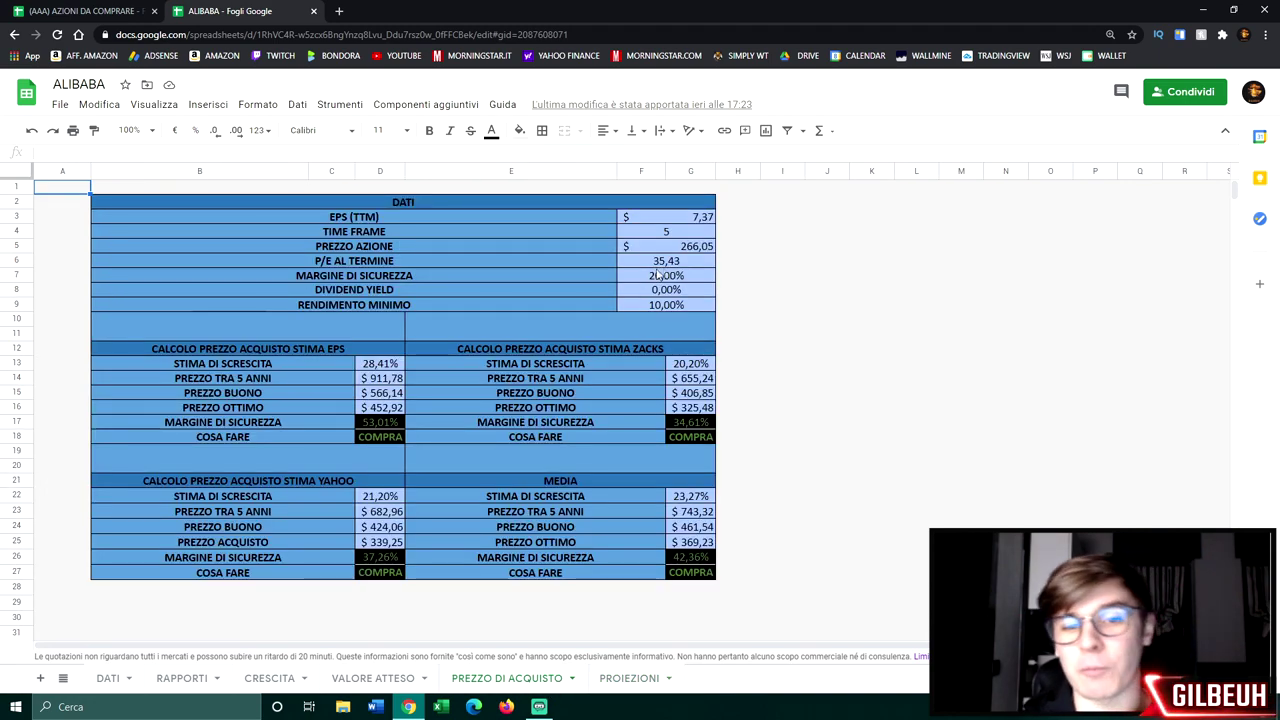
pyautogui.click(703, 516)
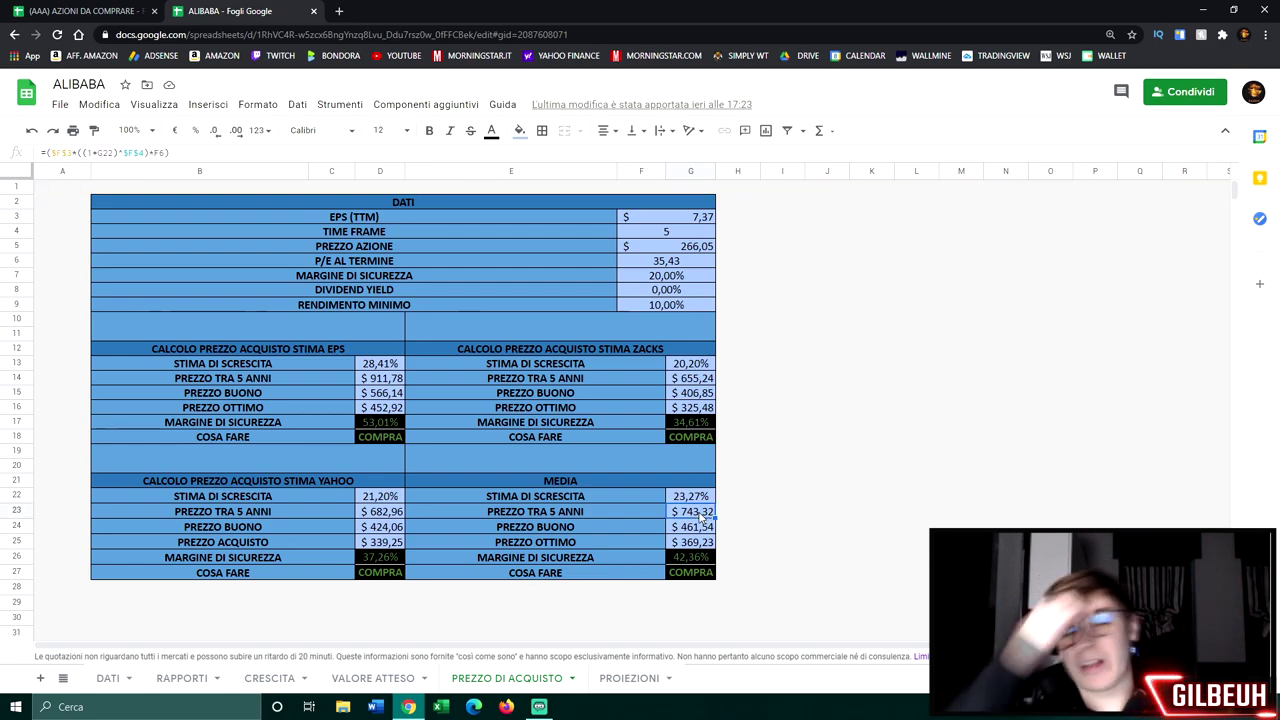
pyautogui.press('Up')
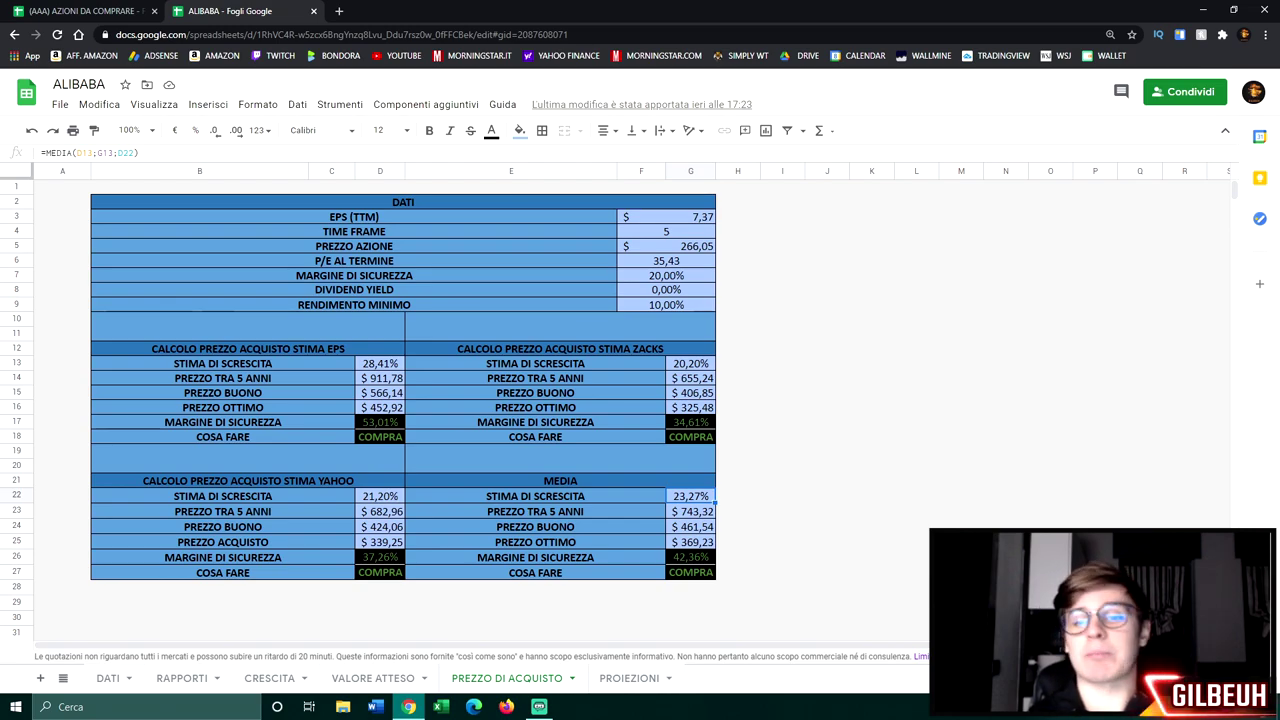
pyautogui.click(690, 557)
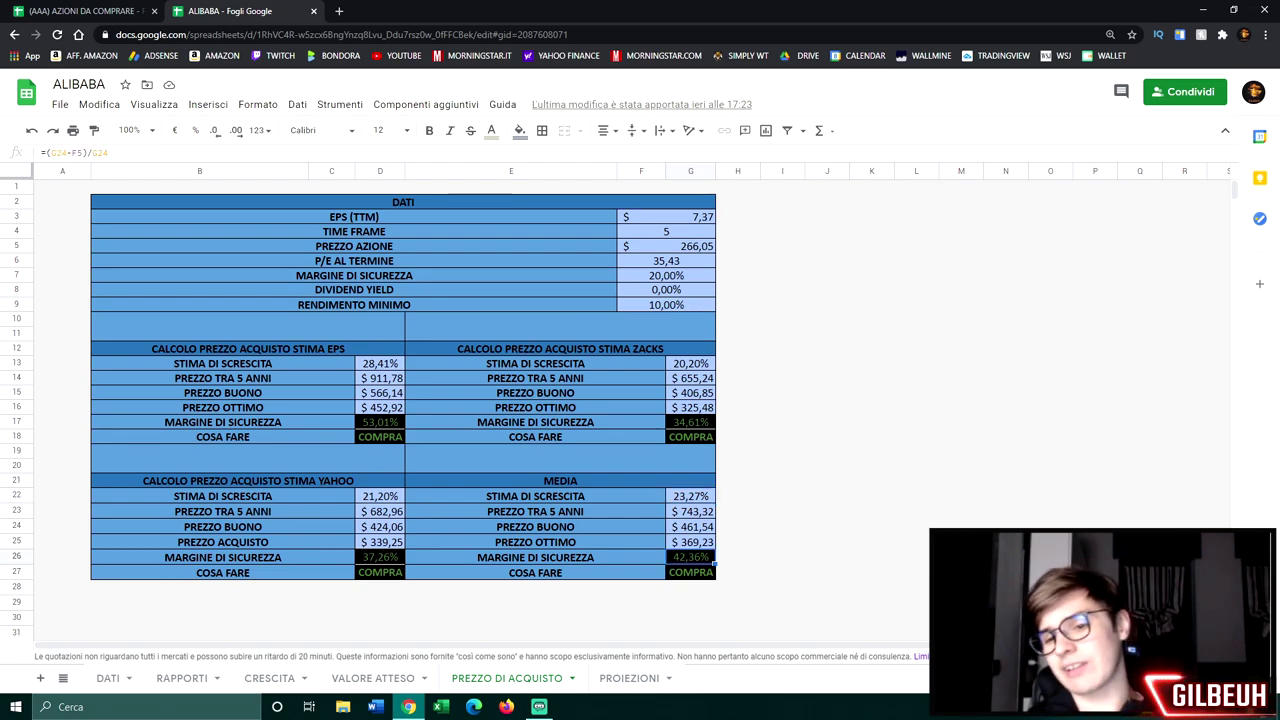
pyautogui.click(674, 309)
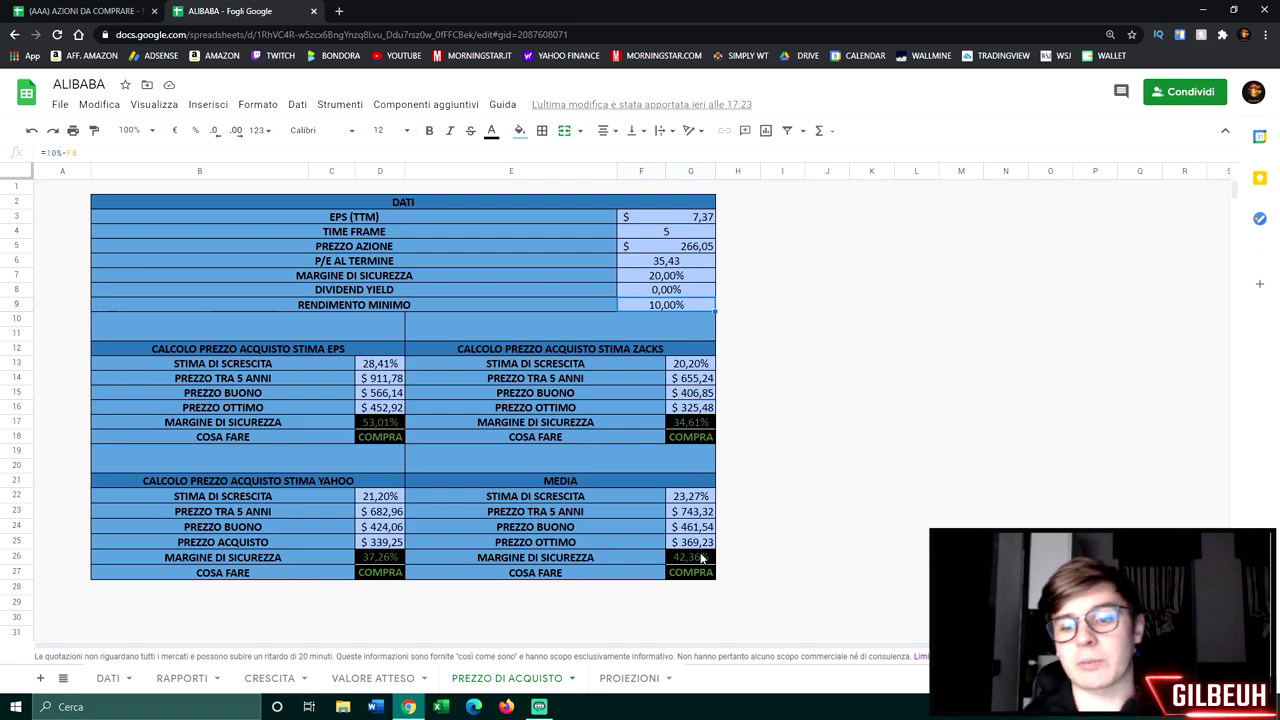
# - Open the Windows Calculator and place it in the empty area beside Alibaba's valuation table
pyautogui.click(100, 710)
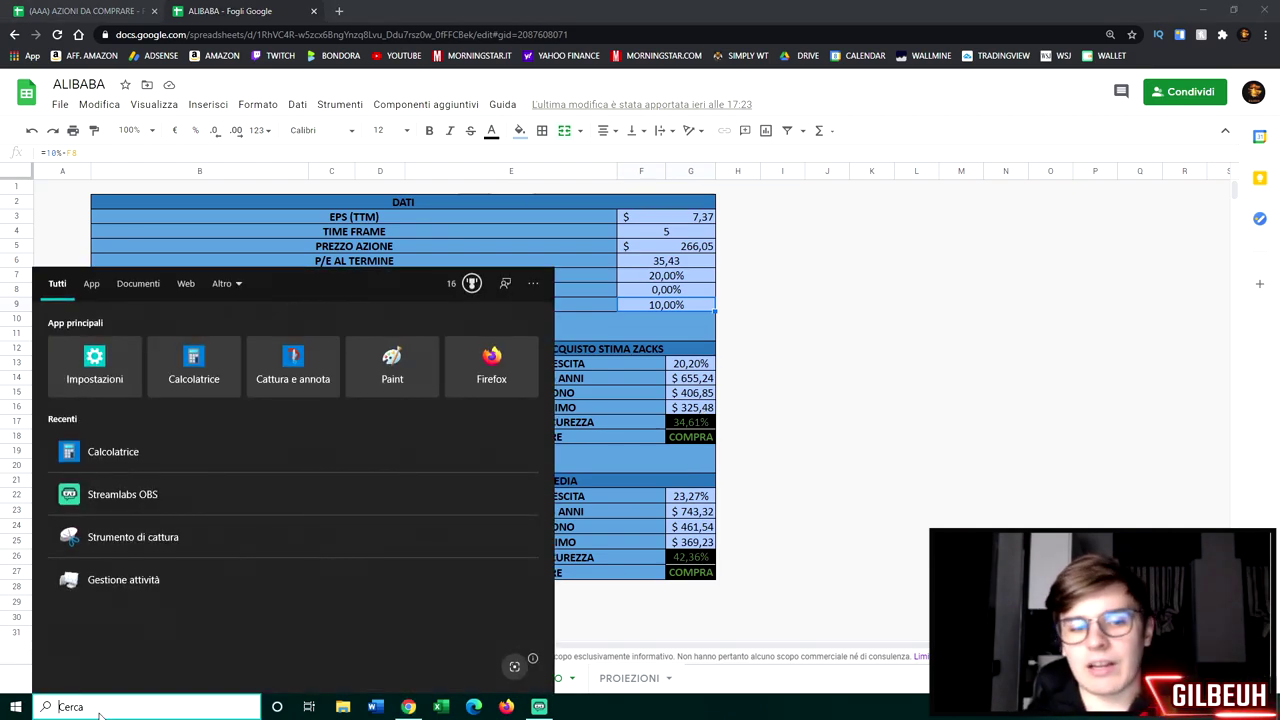
pyautogui.press('Return')
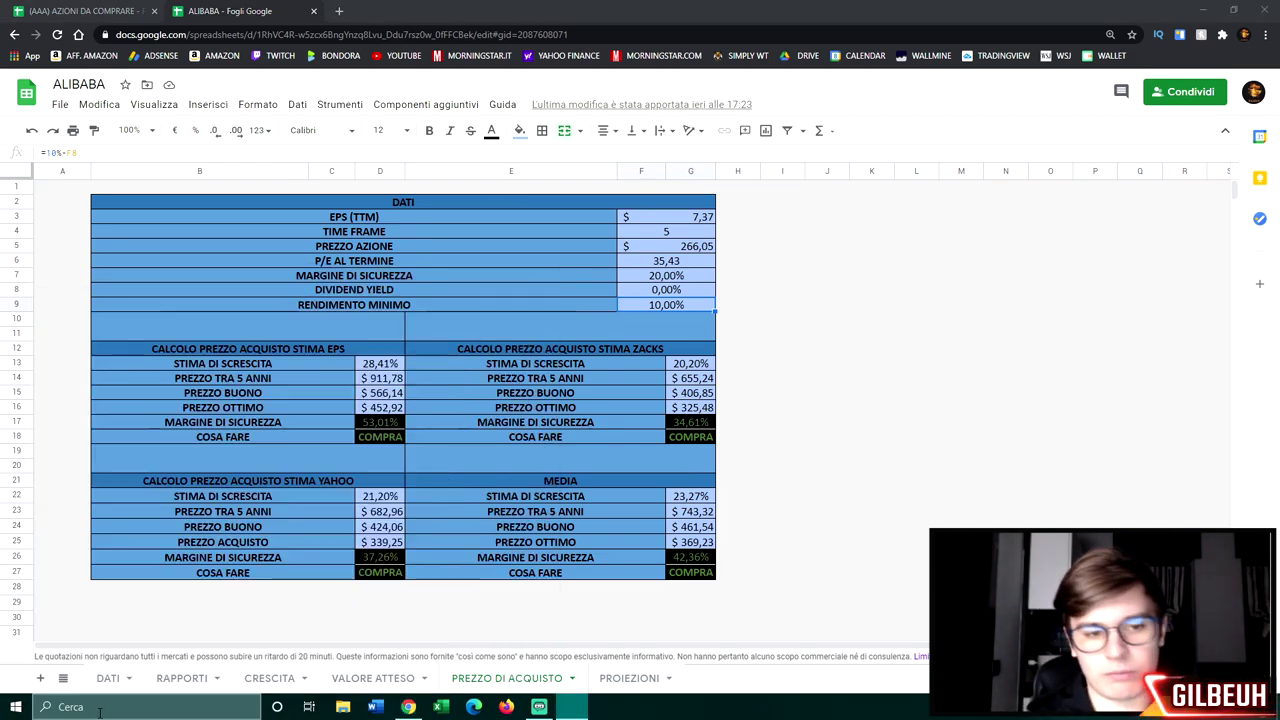
pyautogui.moveTo(389, 286); pyautogui.dragTo(871, 186)
# - Calculate 100 multiplied by 1,1 five times to illustrate a 10% yearly return over five years, and close the calculator
pyautogui.click(816, 459)
pyautogui.doubleClick(872, 483)
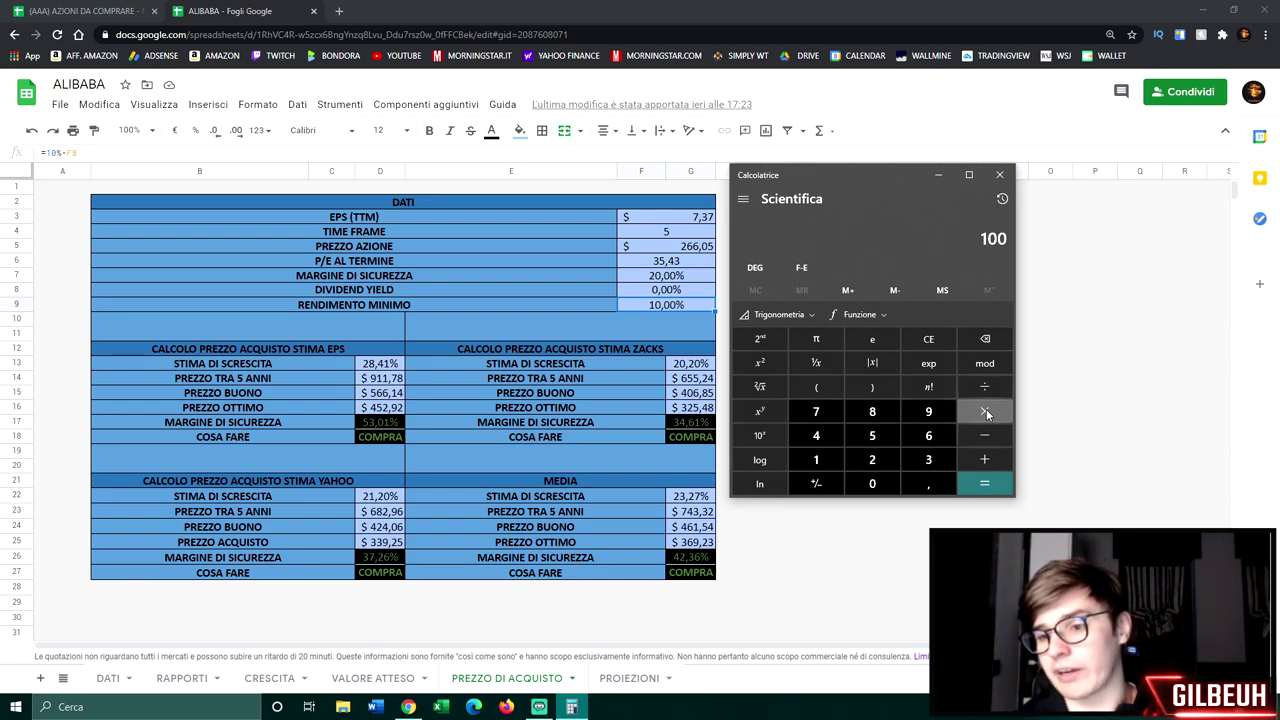
pyautogui.click(986, 412)
pyautogui.click(816, 459)
pyautogui.click(928, 483)
pyautogui.click(816, 459)
pyautogui.click(984, 411)
pyautogui.click(816, 459)
pyautogui.click(928, 483)
pyautogui.click(816, 459)
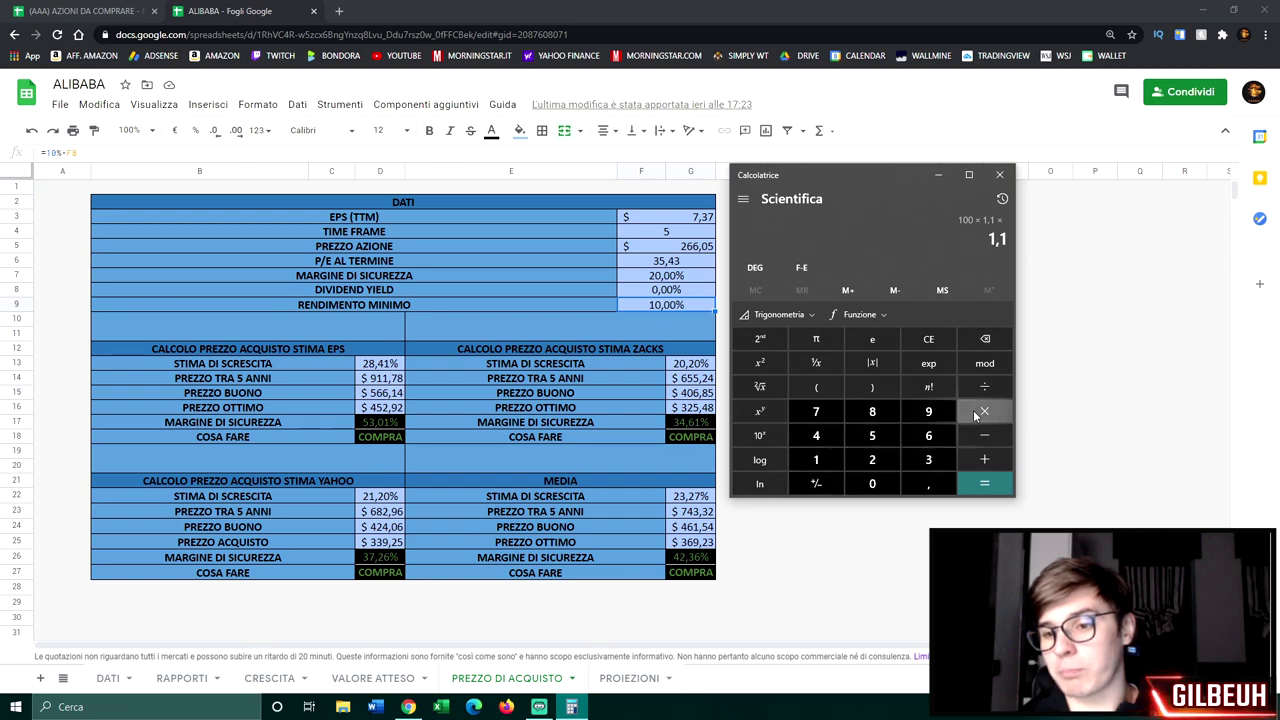
pyautogui.click(978, 413)
pyautogui.click(816, 459)
pyautogui.click(928, 483)
pyautogui.click(816, 459)
pyautogui.click(984, 411)
pyautogui.click(816, 459)
pyautogui.click(928, 483)
pyautogui.click(816, 459)
pyautogui.click(984, 411)
pyautogui.click(816, 459)
pyautogui.click(928, 483)
pyautogui.click(816, 459)
pyautogui.click(982, 485)
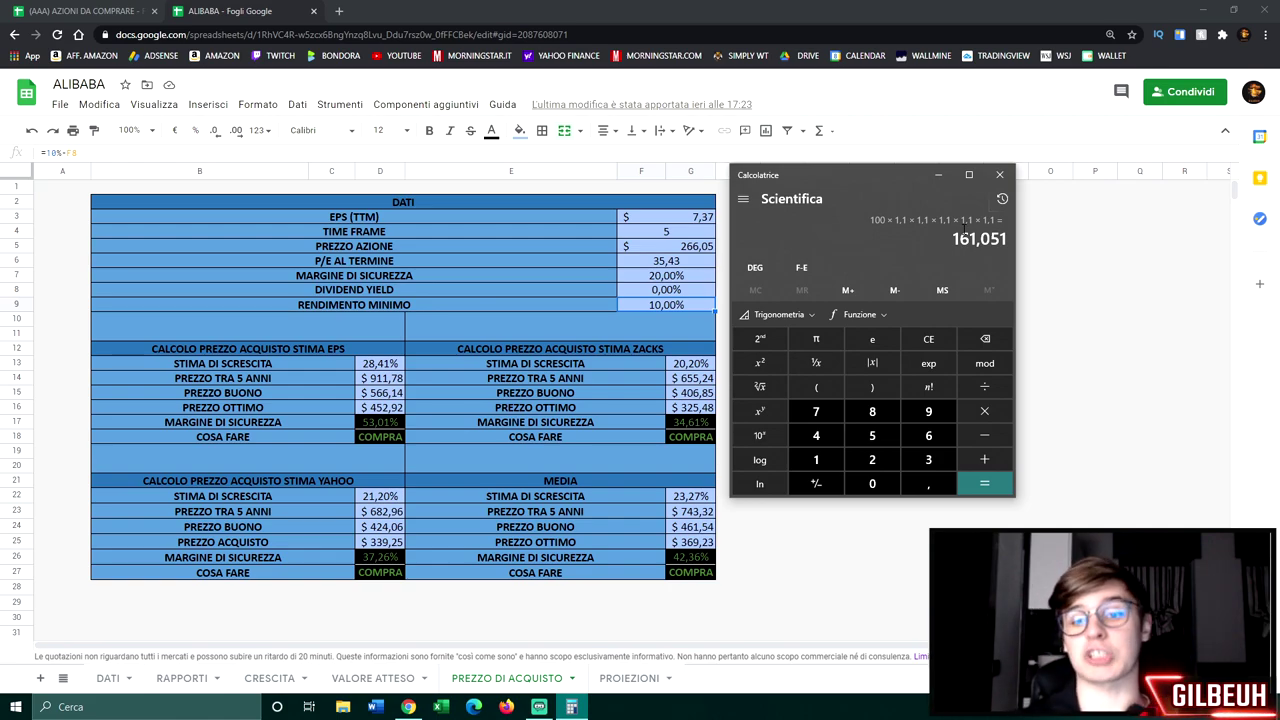
pyautogui.click(999, 174)
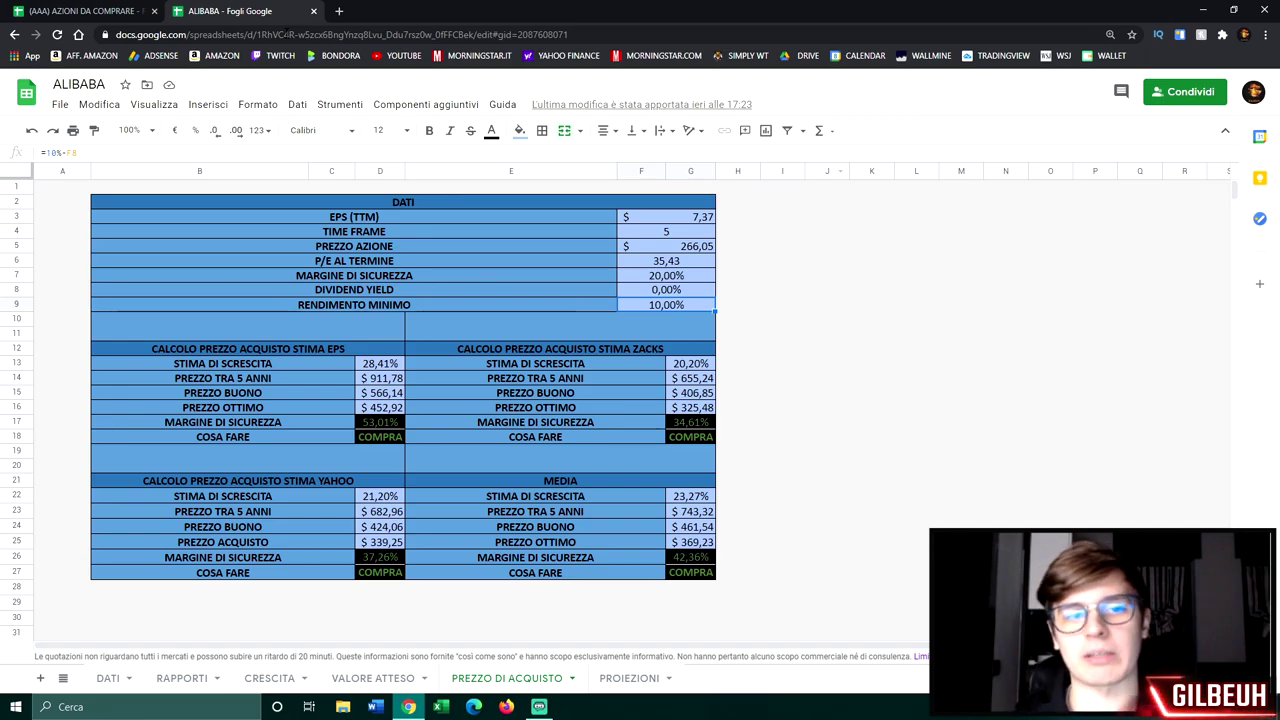
# - Close the ALIBABA spreadsheet and open the PAYPAL spreadsheet through the PYPL ticker link in the stock list
pyautogui.click(317, 13)
pyautogui.scroll(-10, 545, 360)
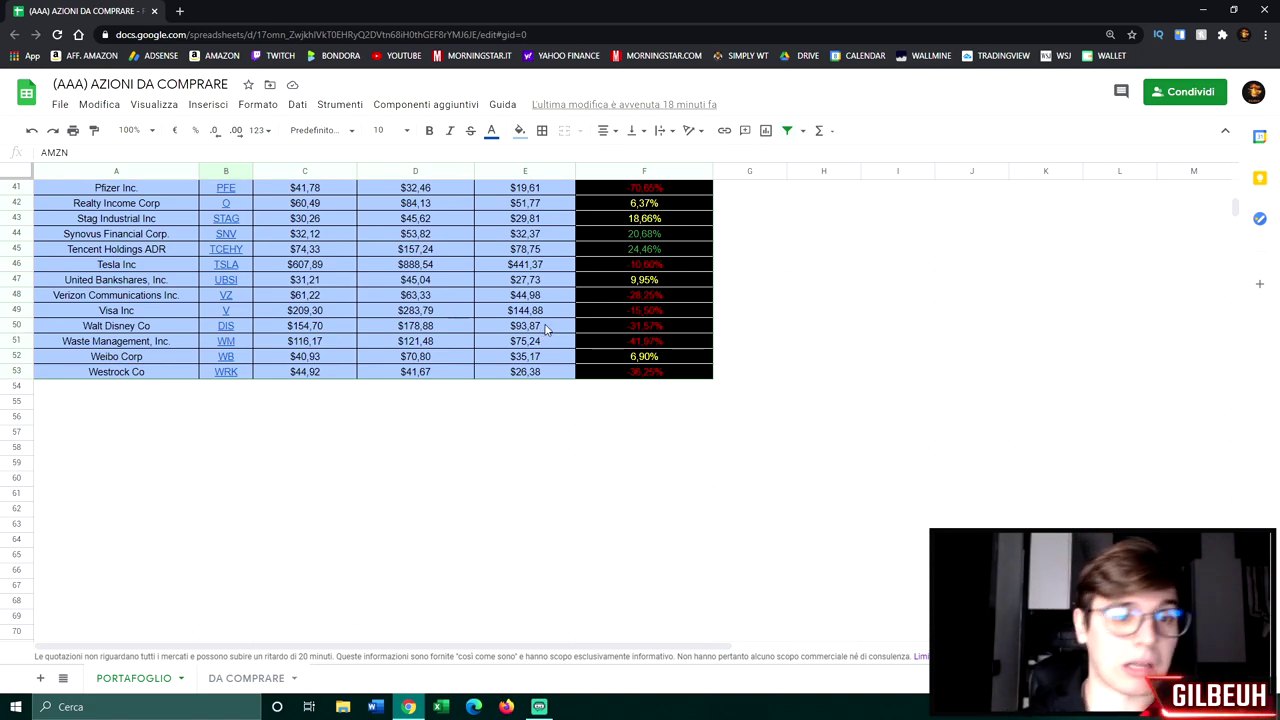
pyautogui.scroll(2, 548, 345)
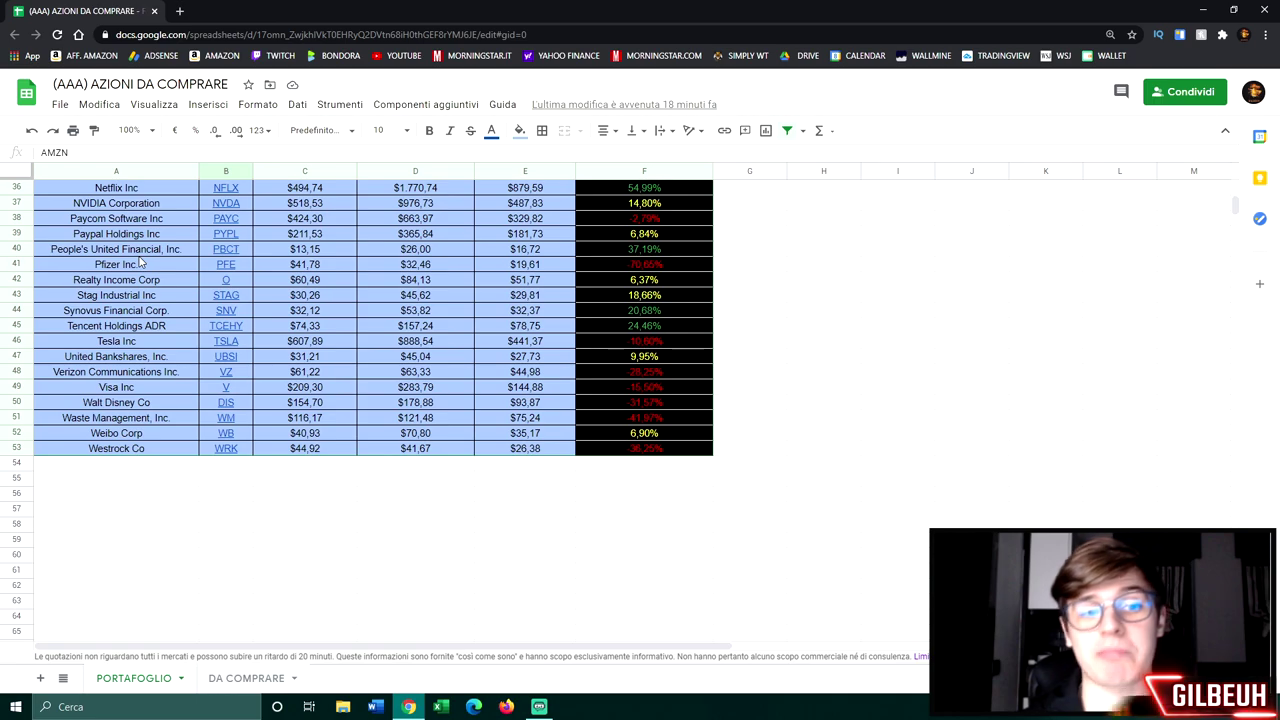
pyautogui.click(230, 234)
pyautogui.click(283, 258)
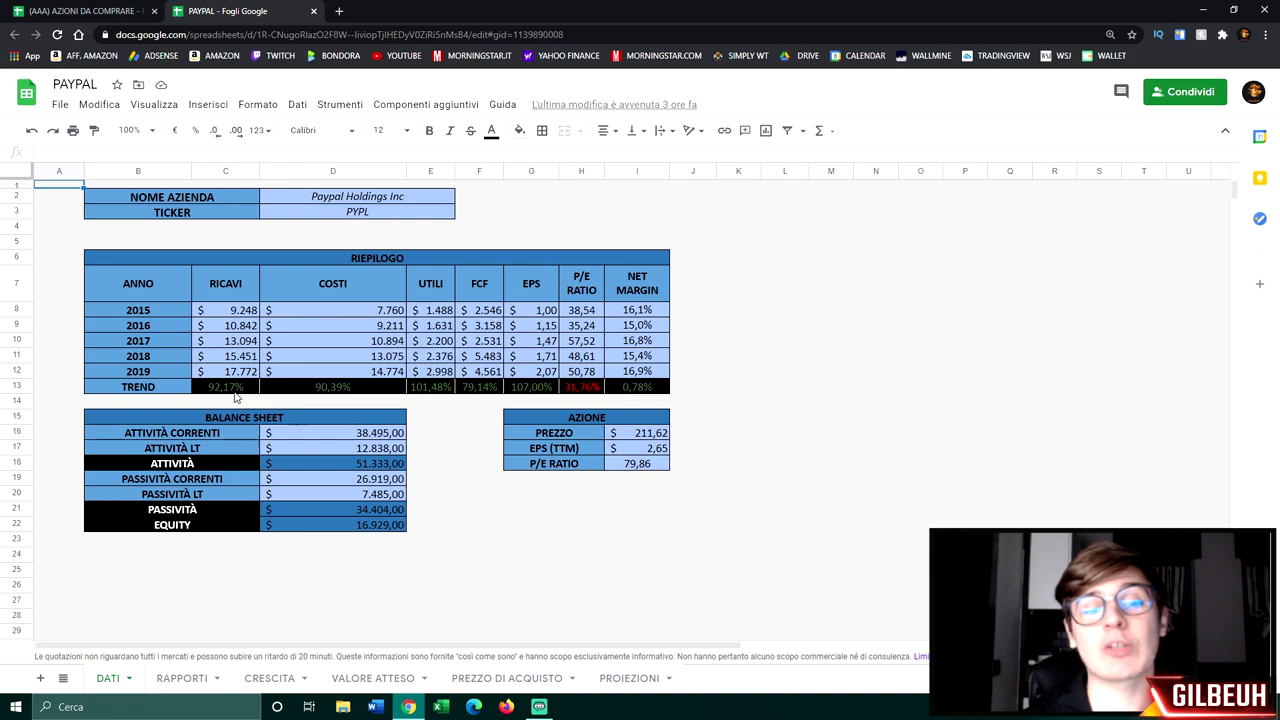
# - Examine PayPal's RICAVI, UTILI and FCF trend cells on the DATI sheet
pyautogui.click(233, 392)
pyautogui.click(433, 389)
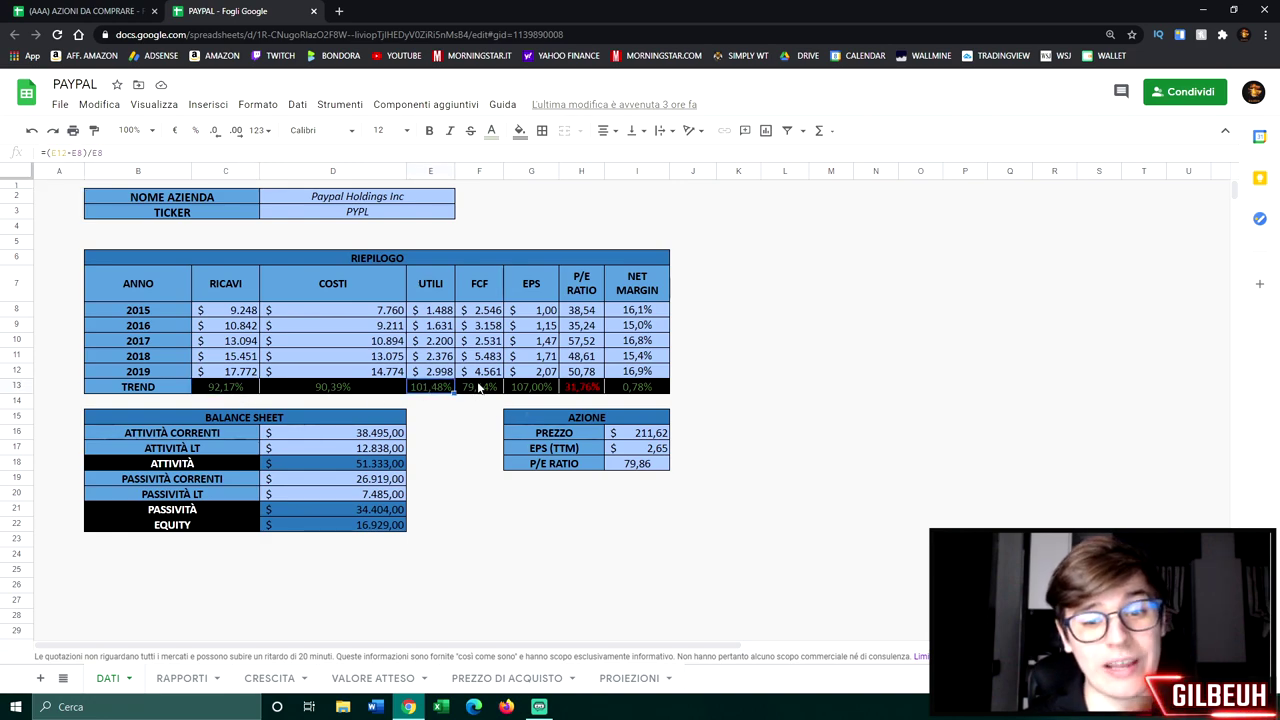
pyautogui.click(480, 389)
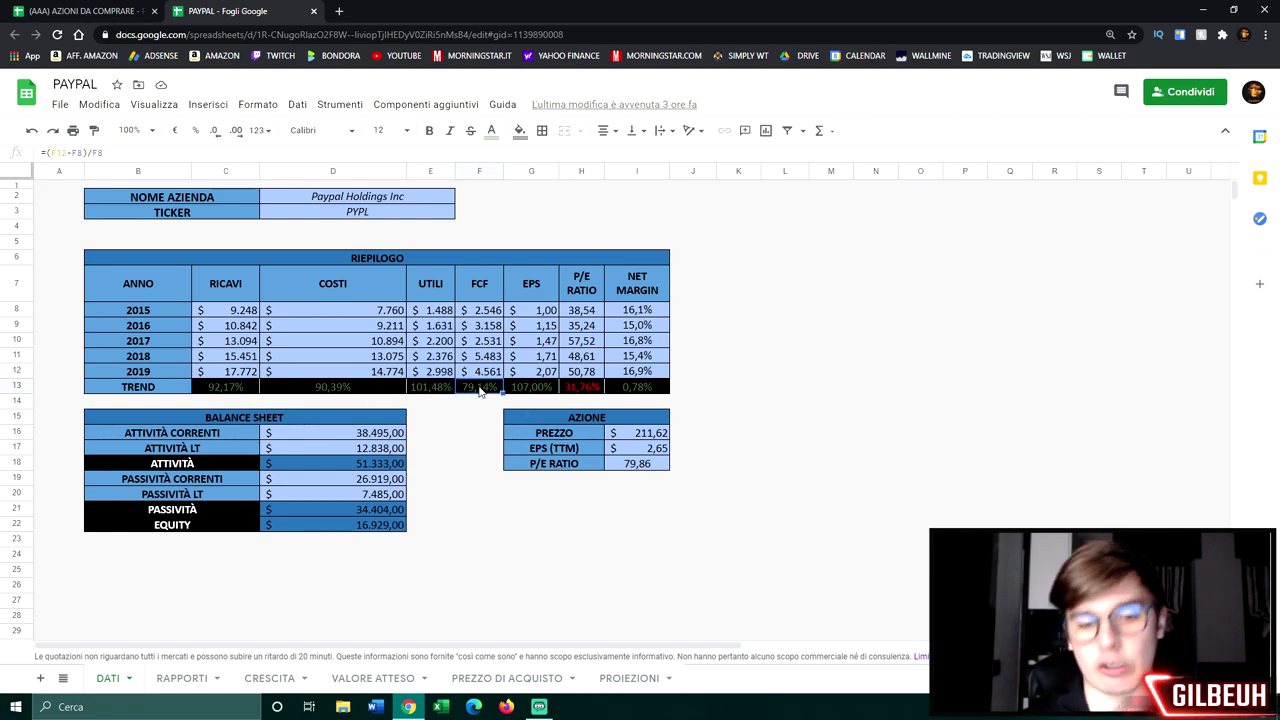
# - Examine PayPal's MEDIA growth estimate, PREZZO TRA 5 ANNI, PREZZO OTTIMO and margin of safety on the PREZZO DI ACQUISTO sheet
pyautogui.click(549, 680)
pyautogui.click(517, 496)
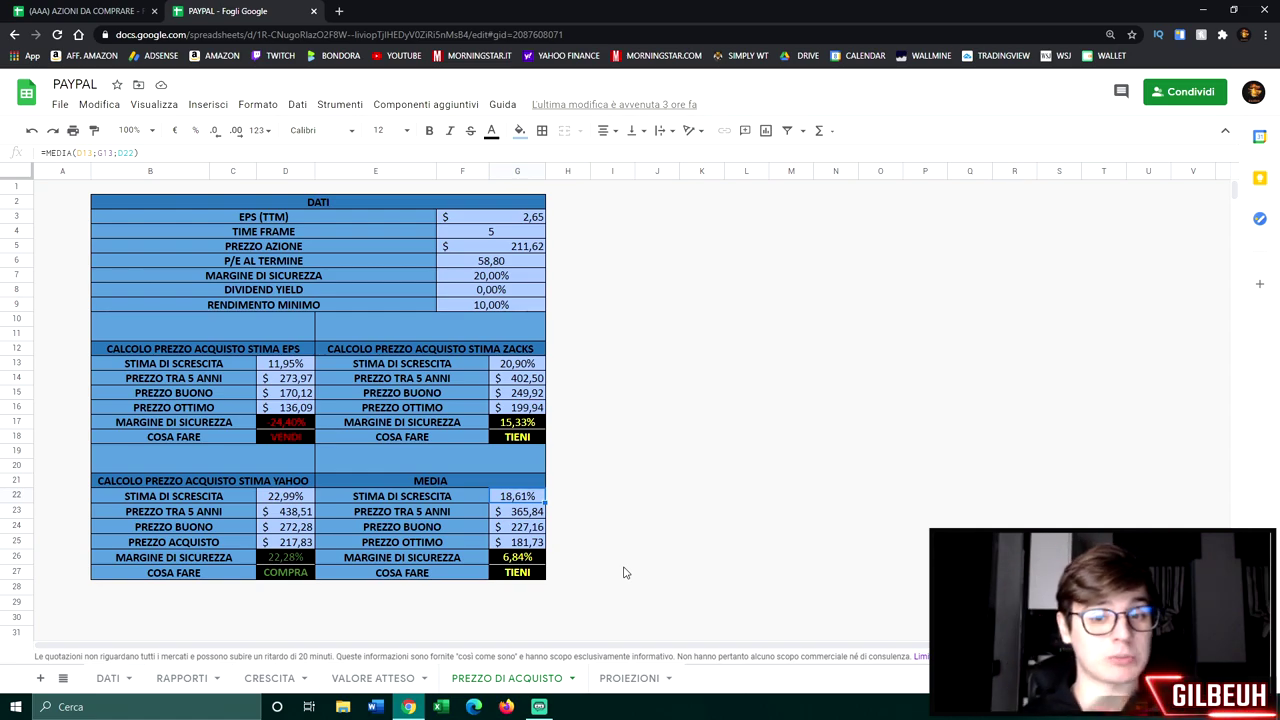
pyautogui.press('Down')
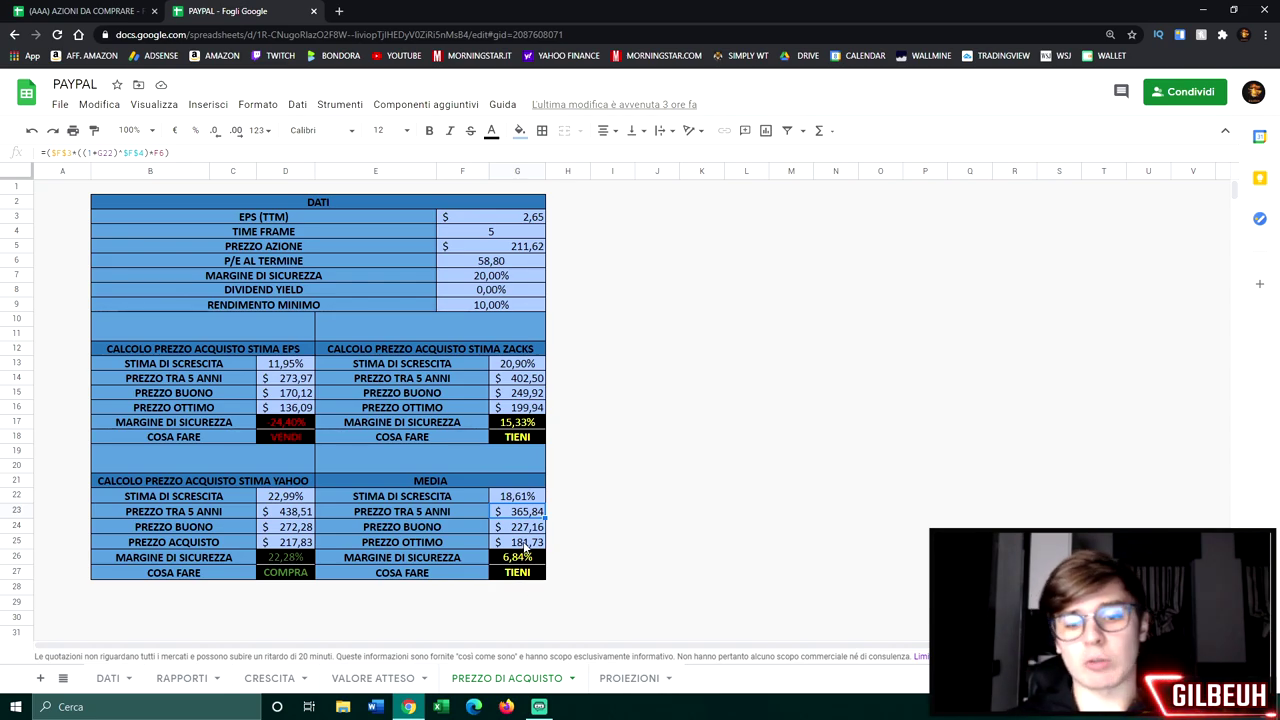
pyautogui.click(526, 543)
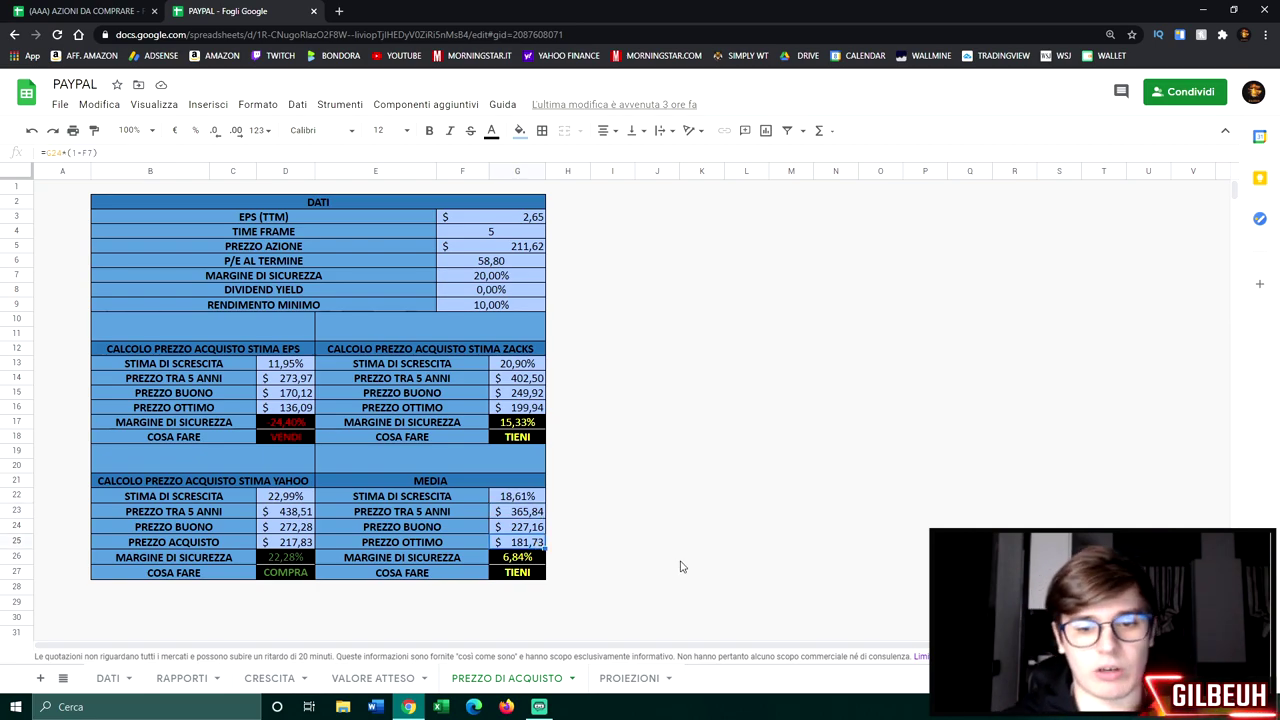
pyautogui.click(527, 558)
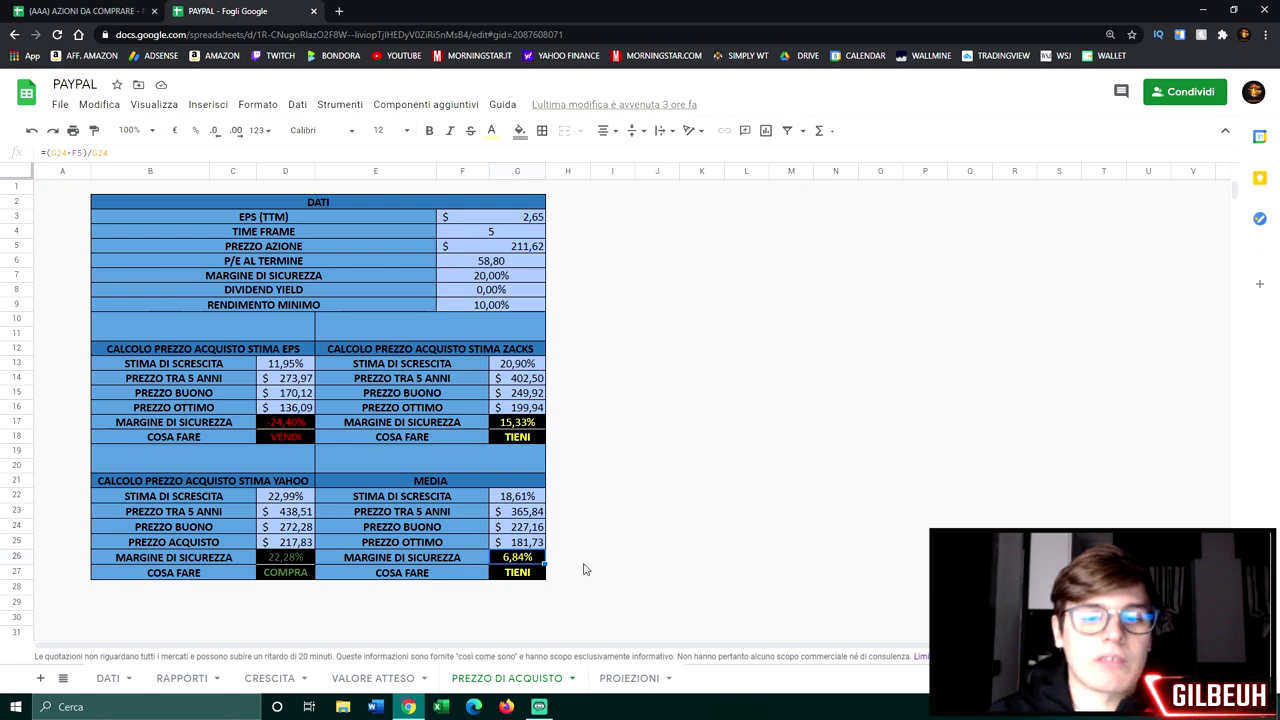
# - Open the JP MORGAN spreadsheet from the stock list with PAYPAL closed, and examine its 2015 and 2019 UTILI and their trend
pyautogui.hotkey('ctrl', 'shift', 'Tab')
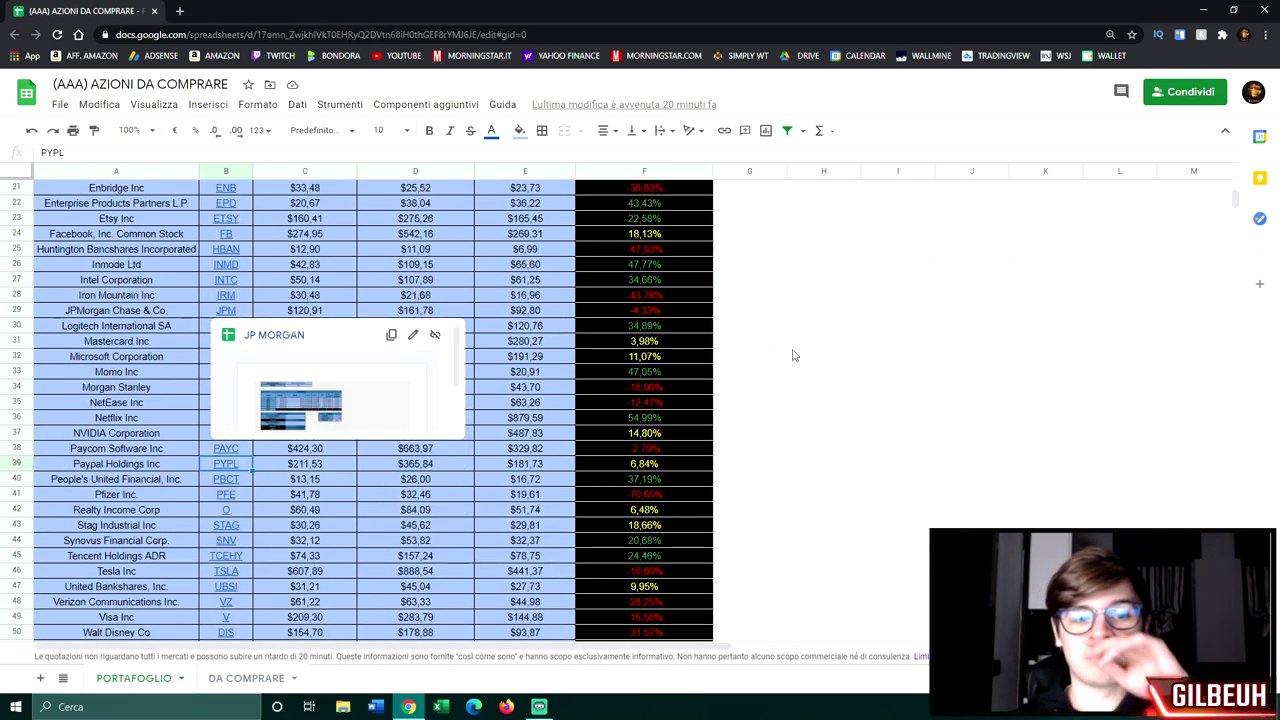
pyautogui.click(267, 335)
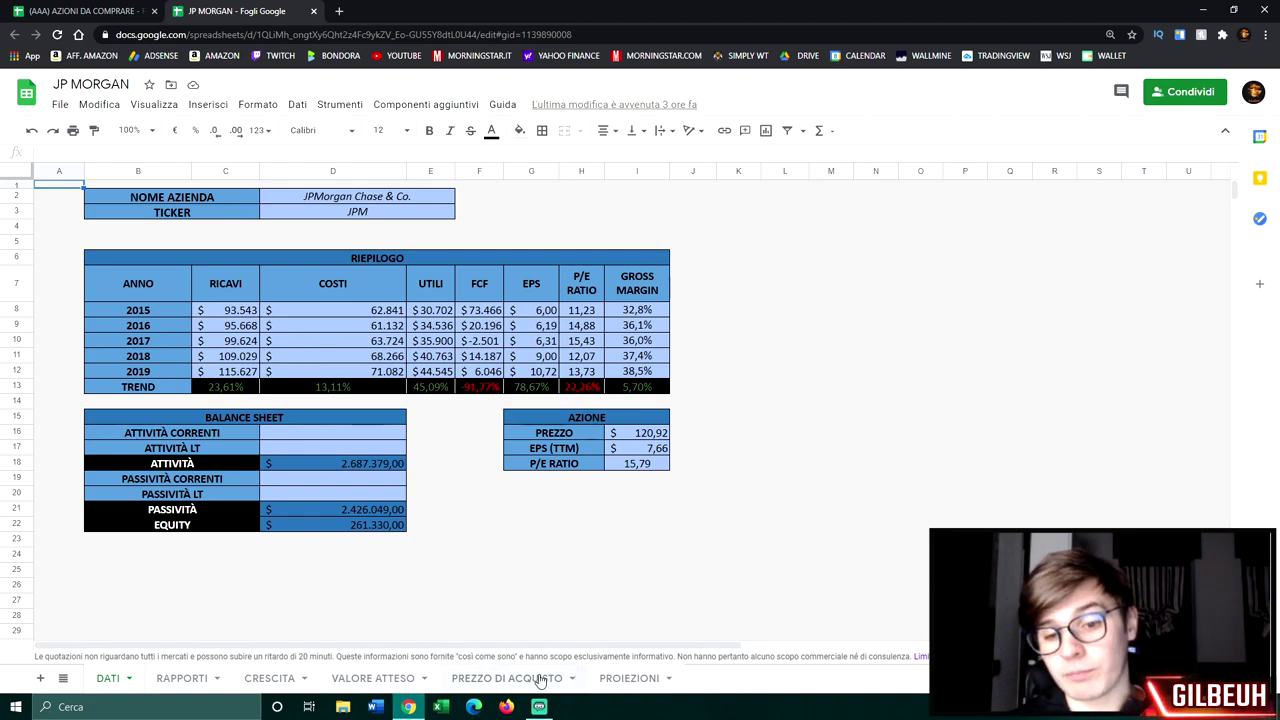
pyautogui.click(436, 341)
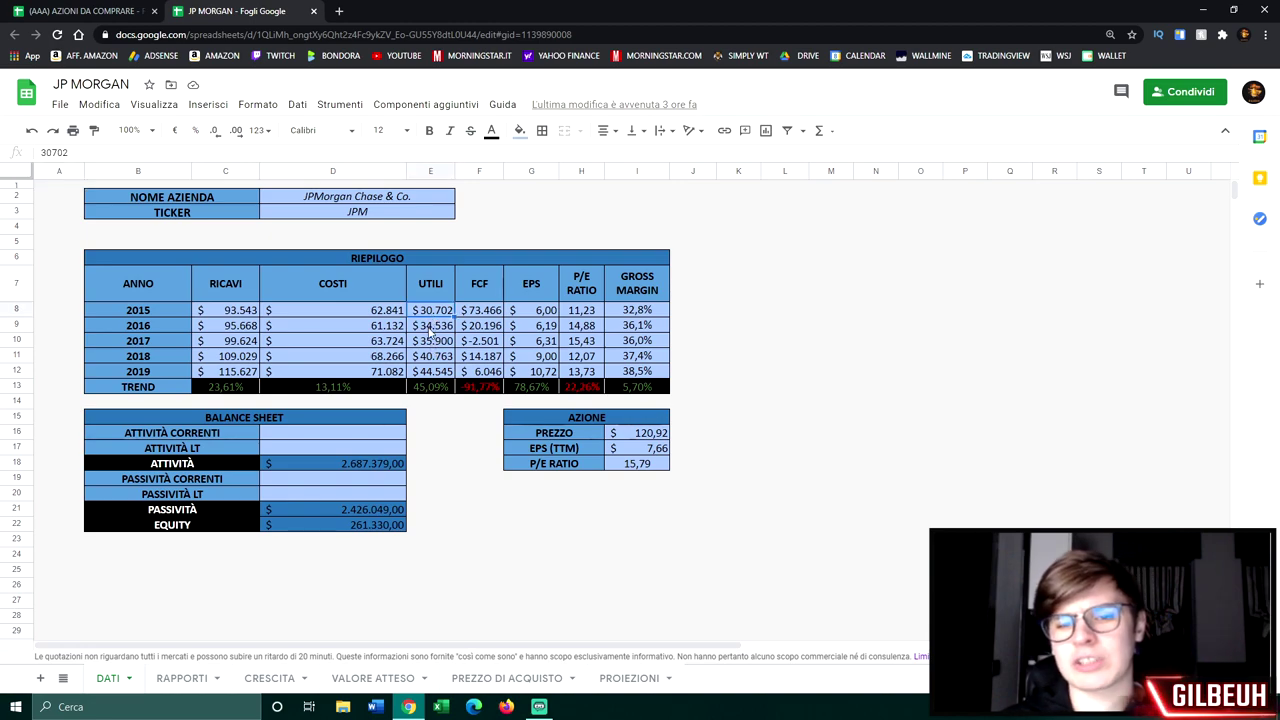
pyautogui.click(447, 367)
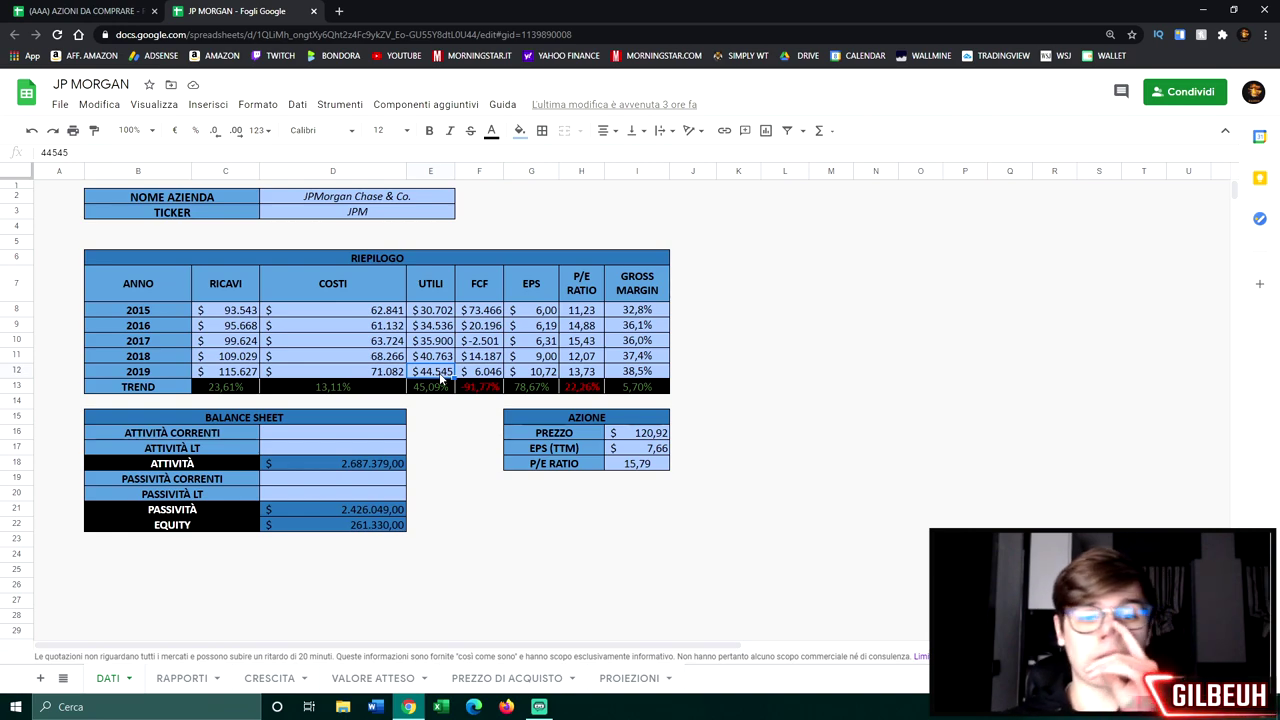
pyautogui.click(440, 387)
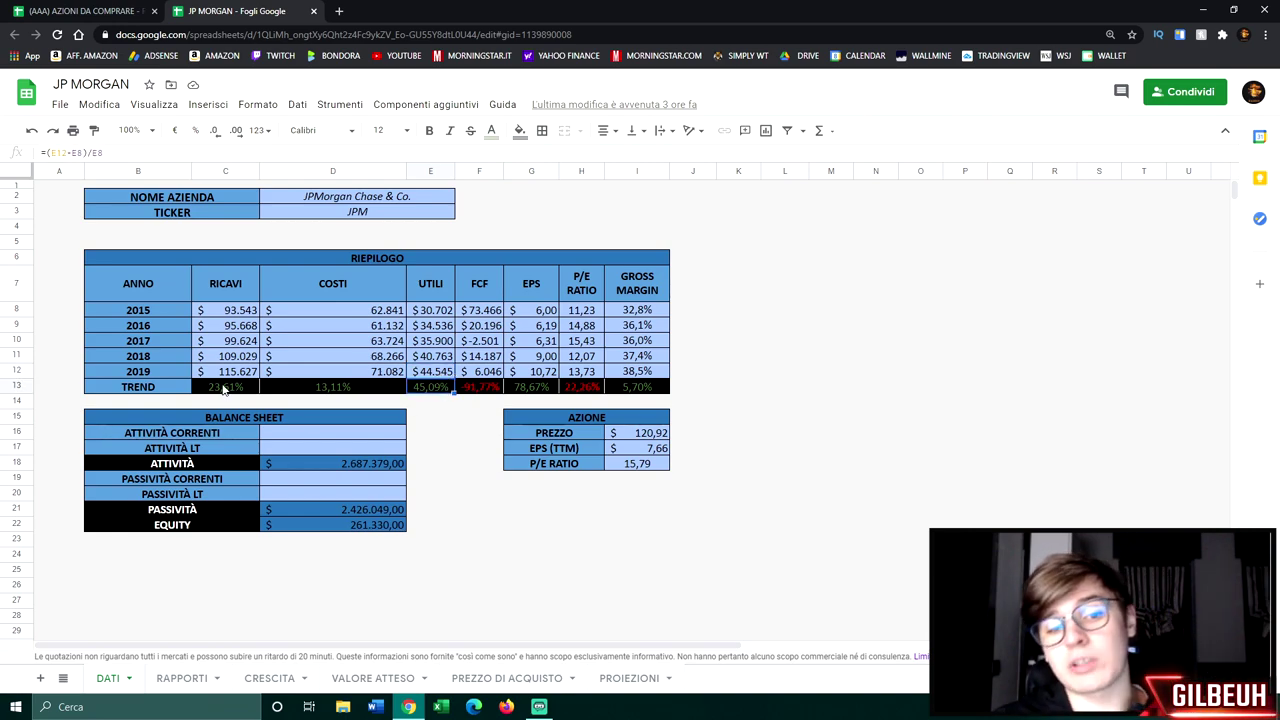
# - Examine JP Morgan's MEDIA growth estimate, DIVIDEND YIELD, margin of safety, PREZZO AZIONE and PREZZO OTTIMO on the PREZZO DI ACQUISTO sheet
pyautogui.click(492, 680)
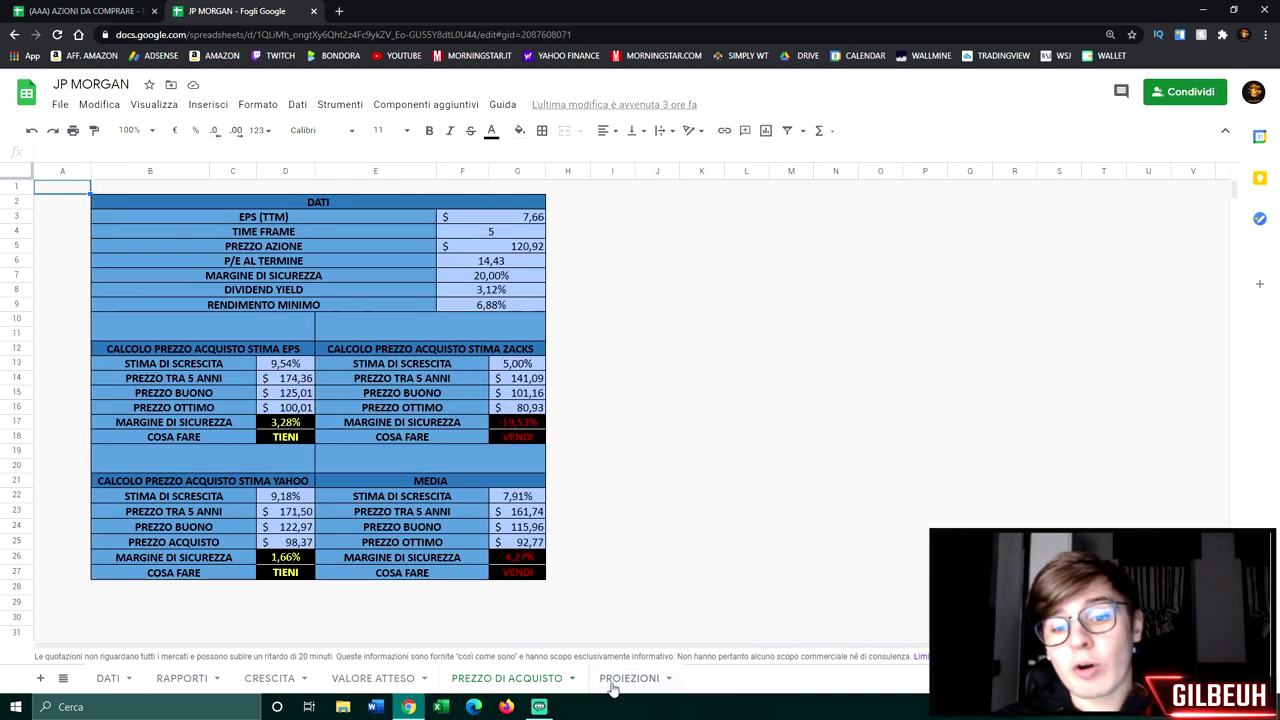
pyautogui.click(518, 500)
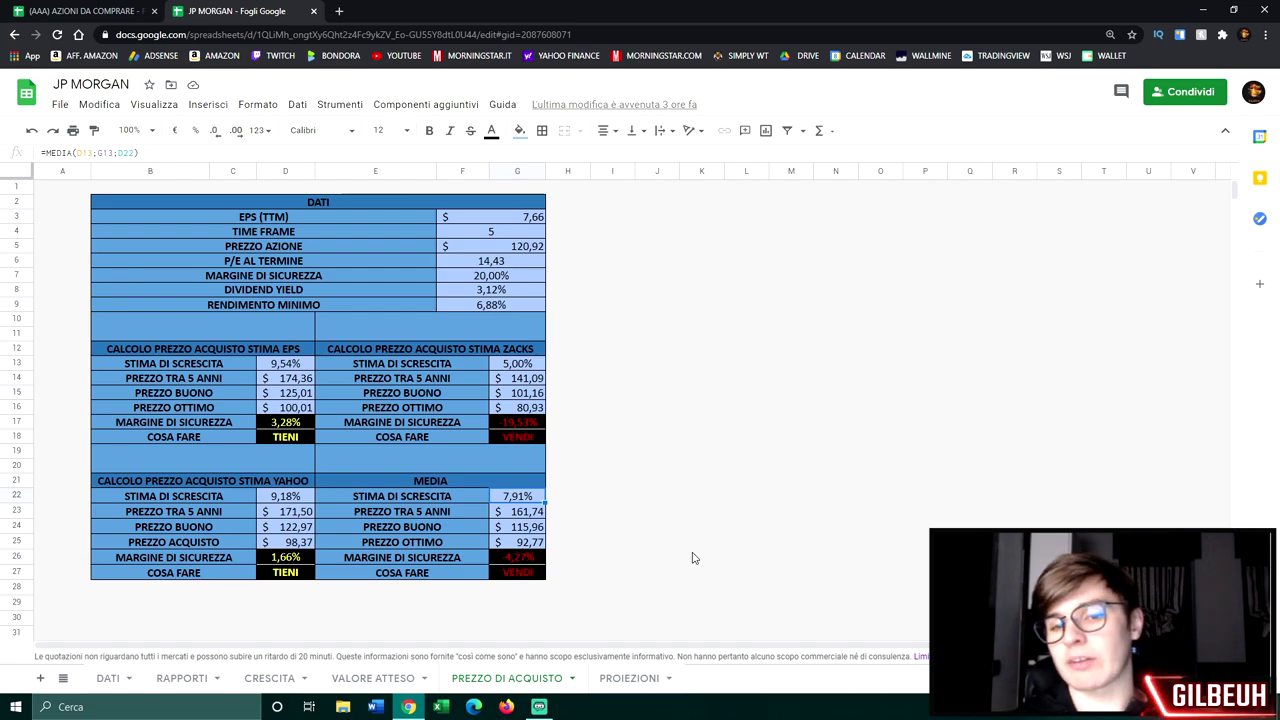
pyautogui.click(505, 291)
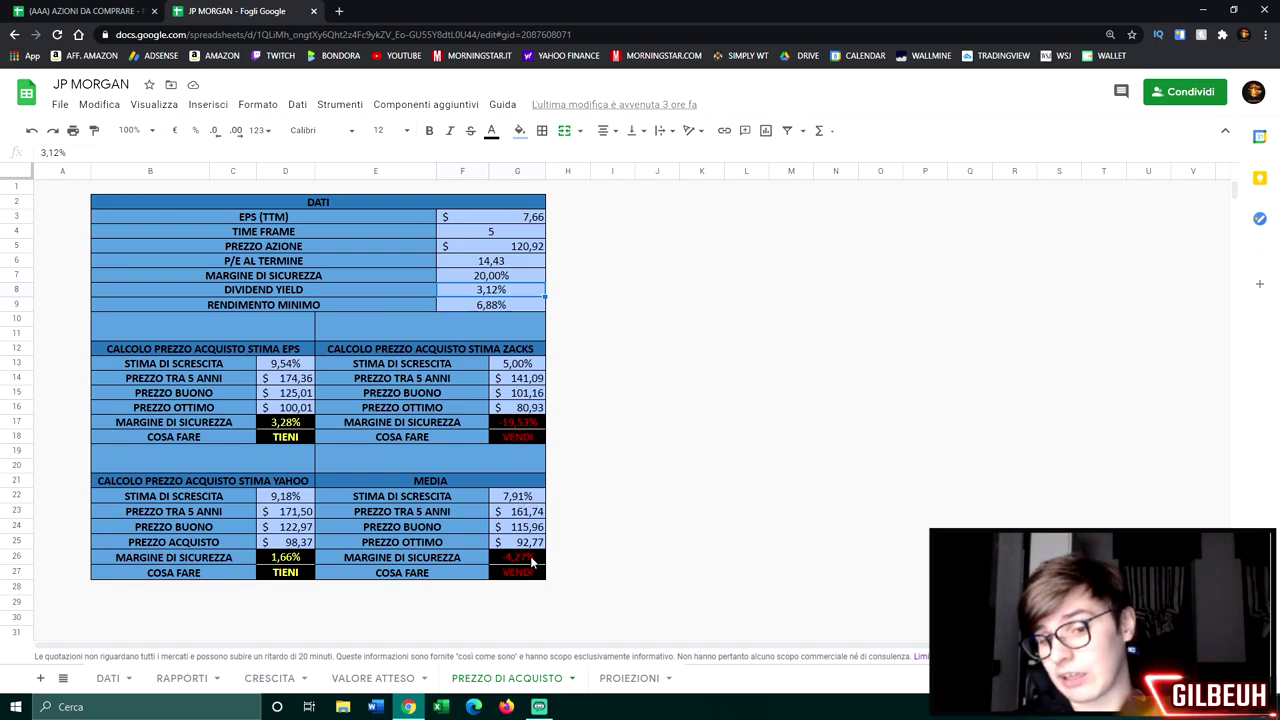
pyautogui.click(532, 563)
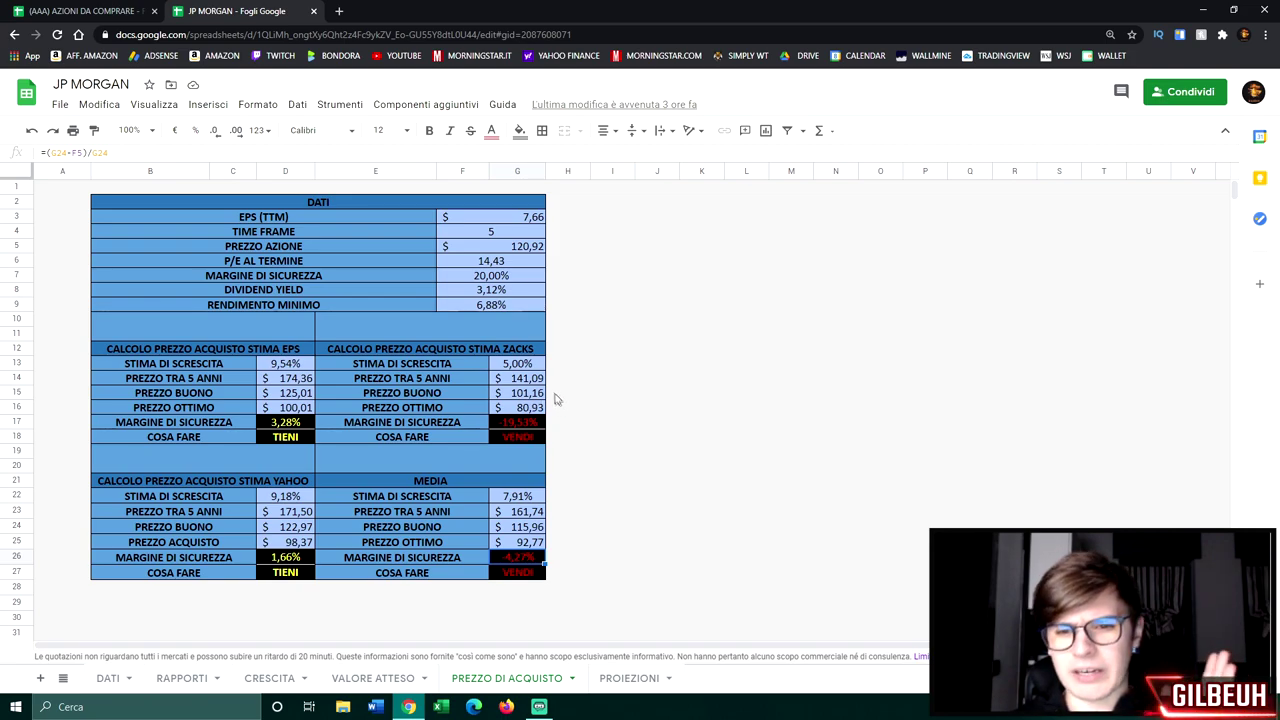
pyautogui.click(516, 250)
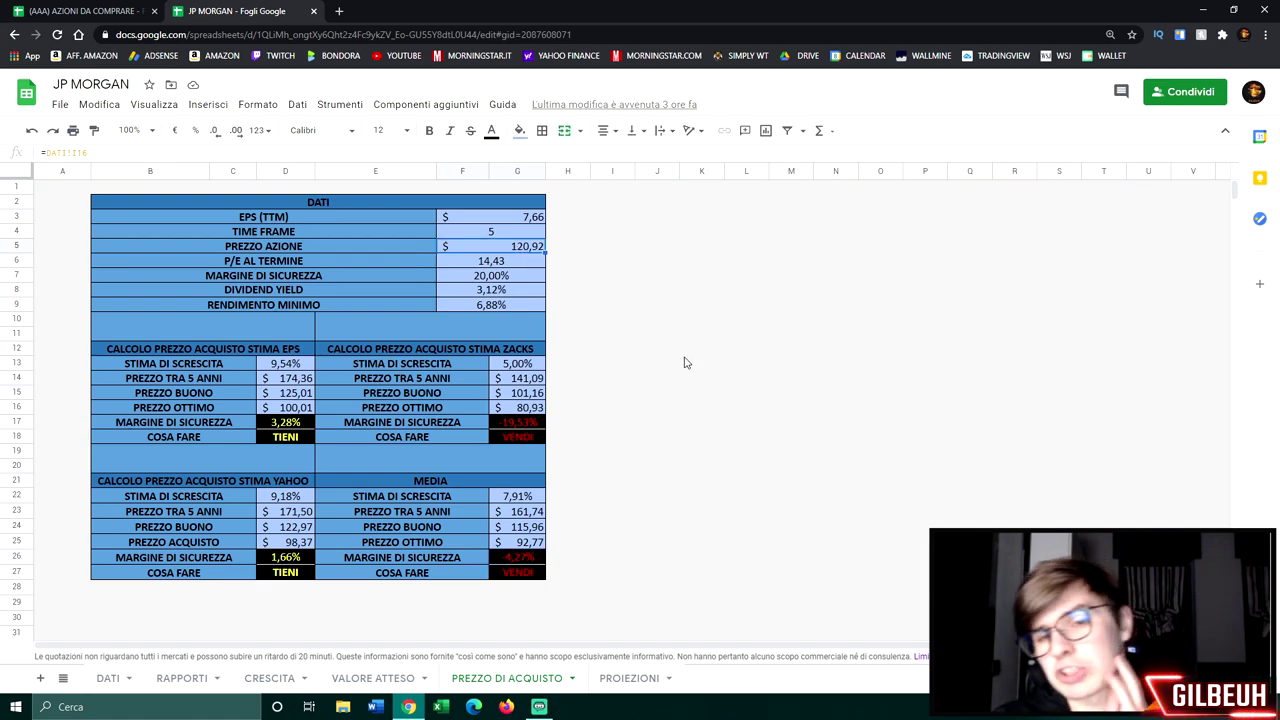
pyautogui.click(522, 541)
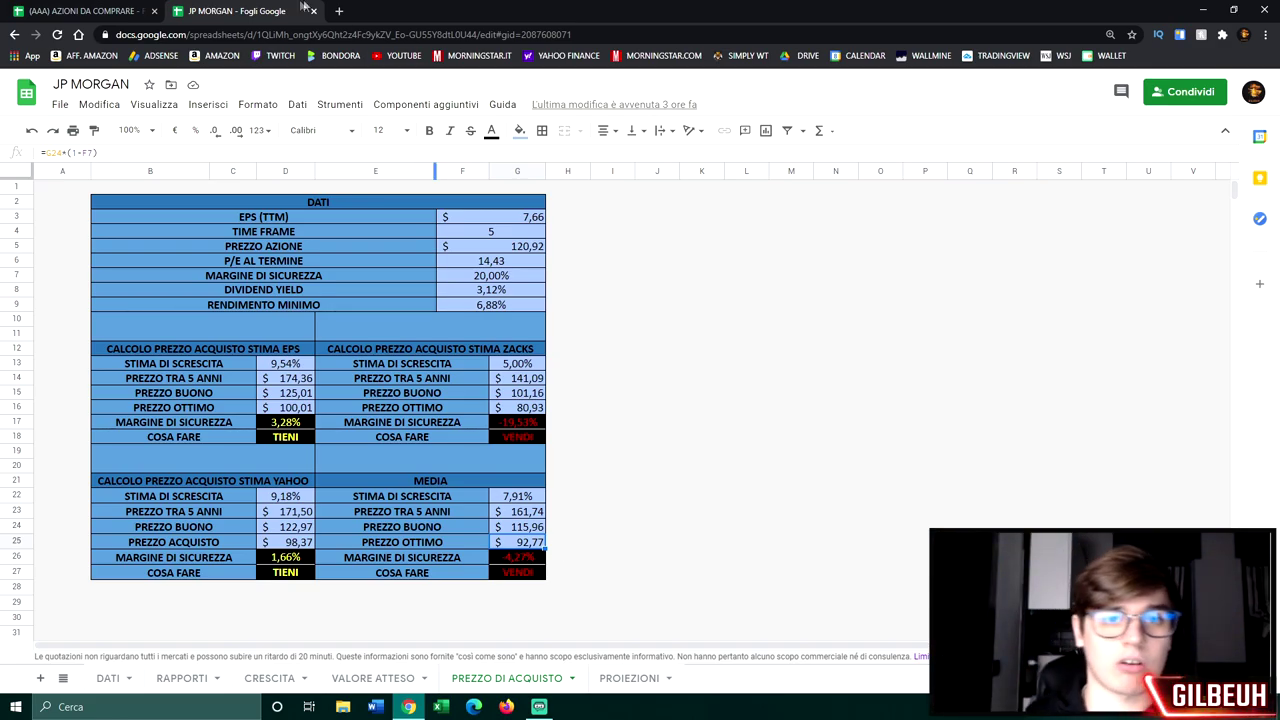
# - Check the JPM position in the Yahoo Finanza portfolio in a separate browser tab, and close that tab
pyautogui.click(339, 11)
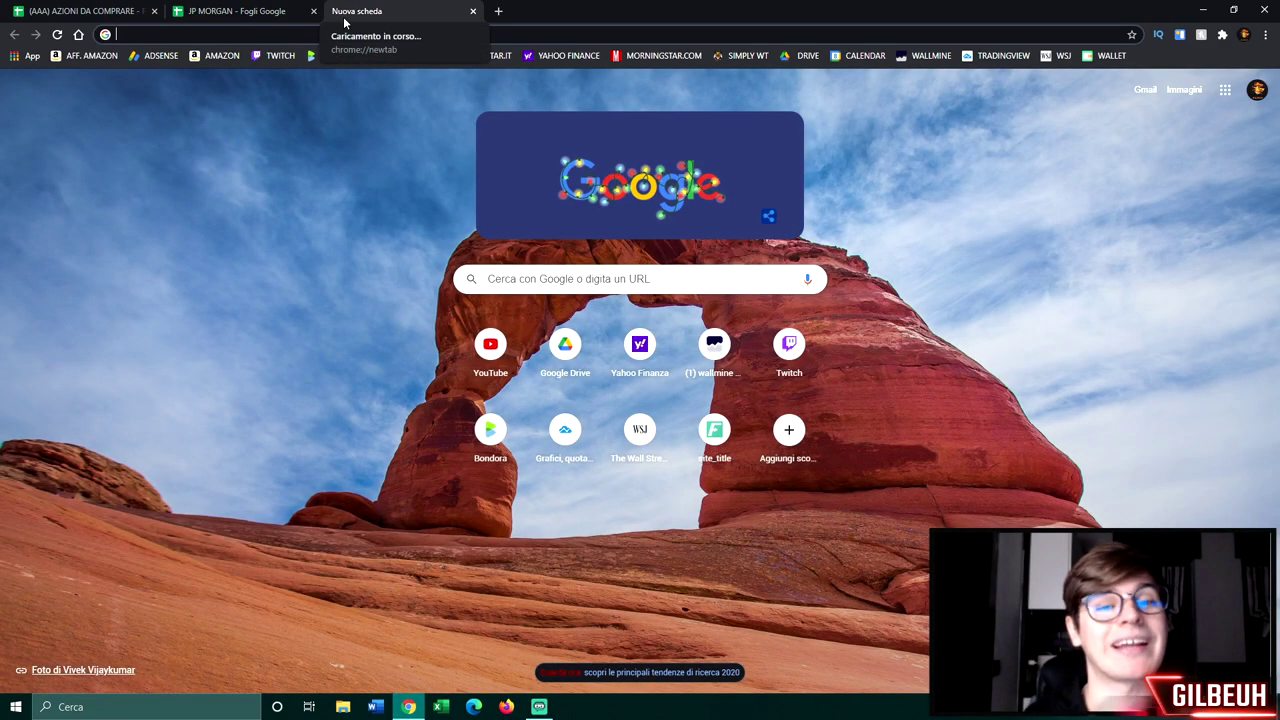
pyautogui.click(560, 55)
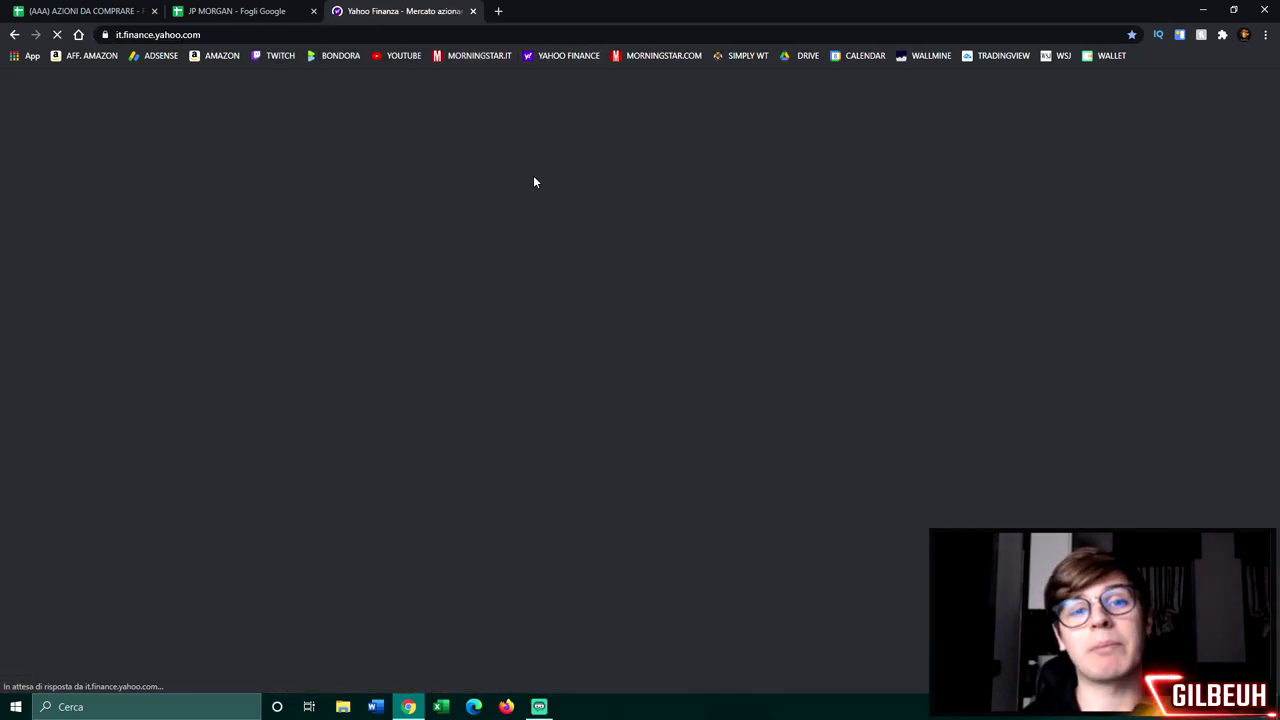
pyautogui.click(343, 134)
pyautogui.scroll(-5, 97, 399)
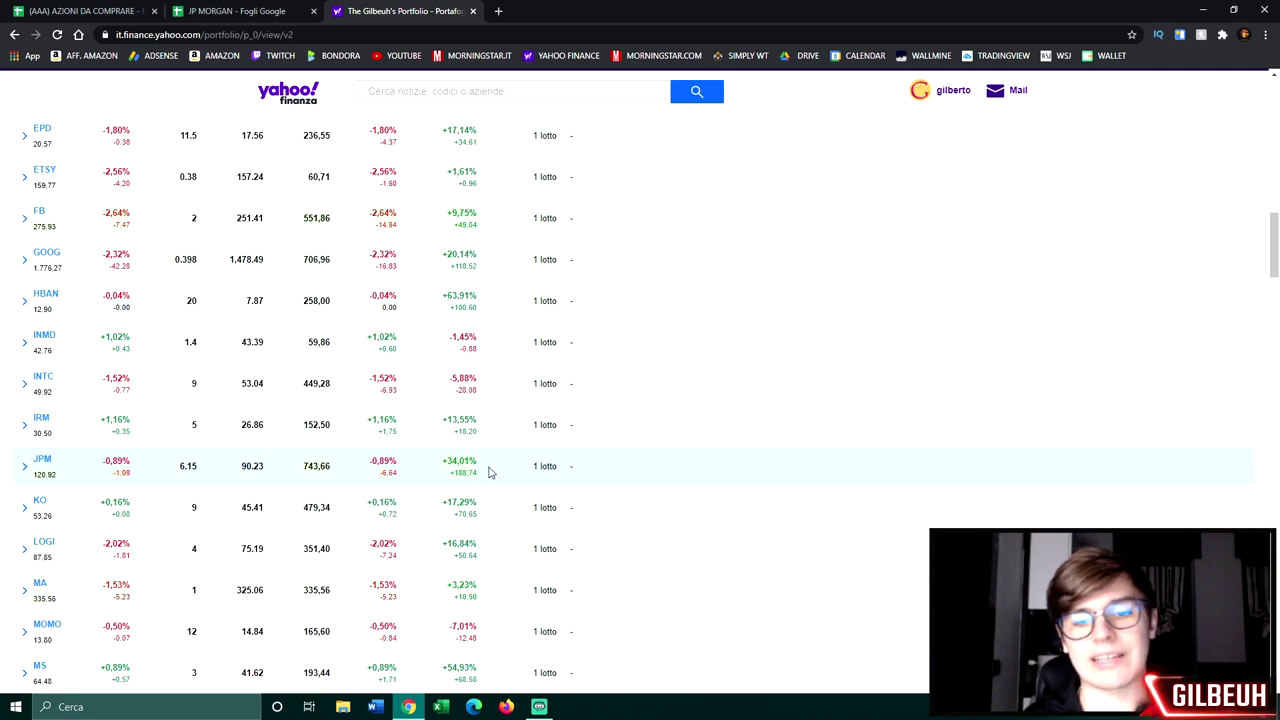
pyautogui.click(473, 11)
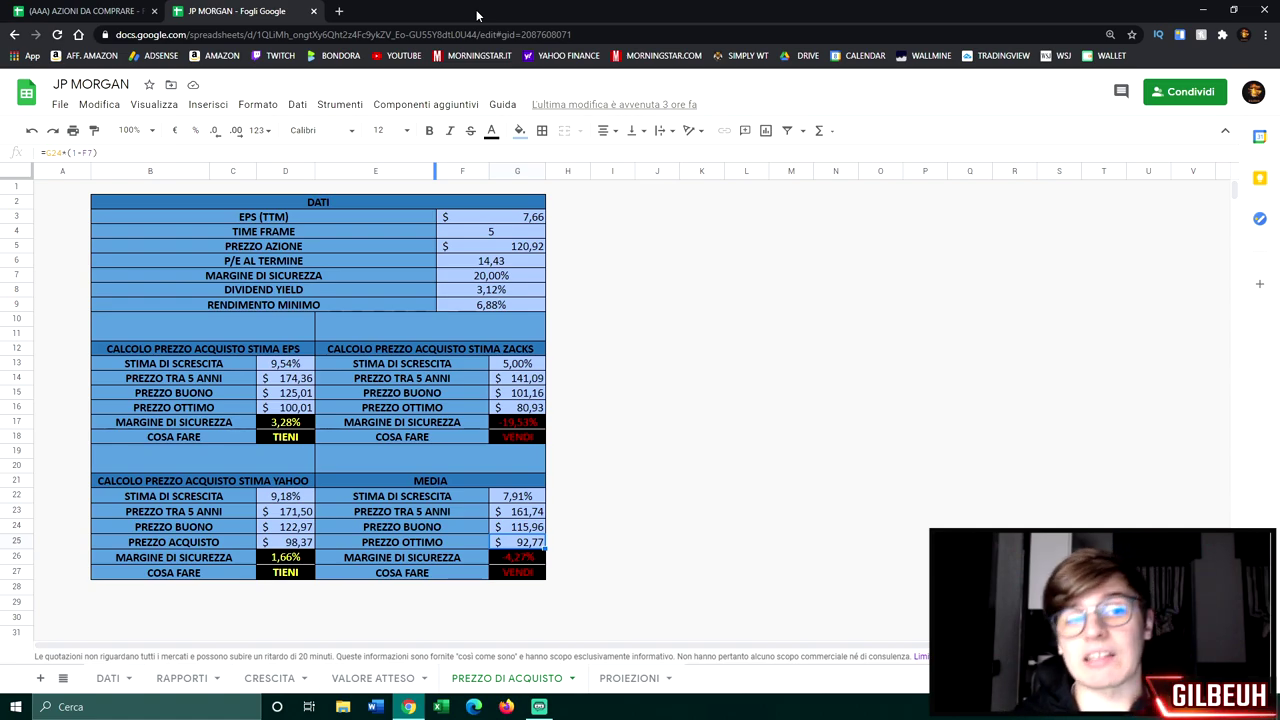
# - Close the JP MORGAN spreadsheet and open the FACEBOOK spreadsheet through the FB ticker link in the stock list
pyautogui.hotkey('ctrl', 'w')
pyautogui.scroll(7, 228, 343)
pyautogui.scroll(-3, 228, 343)
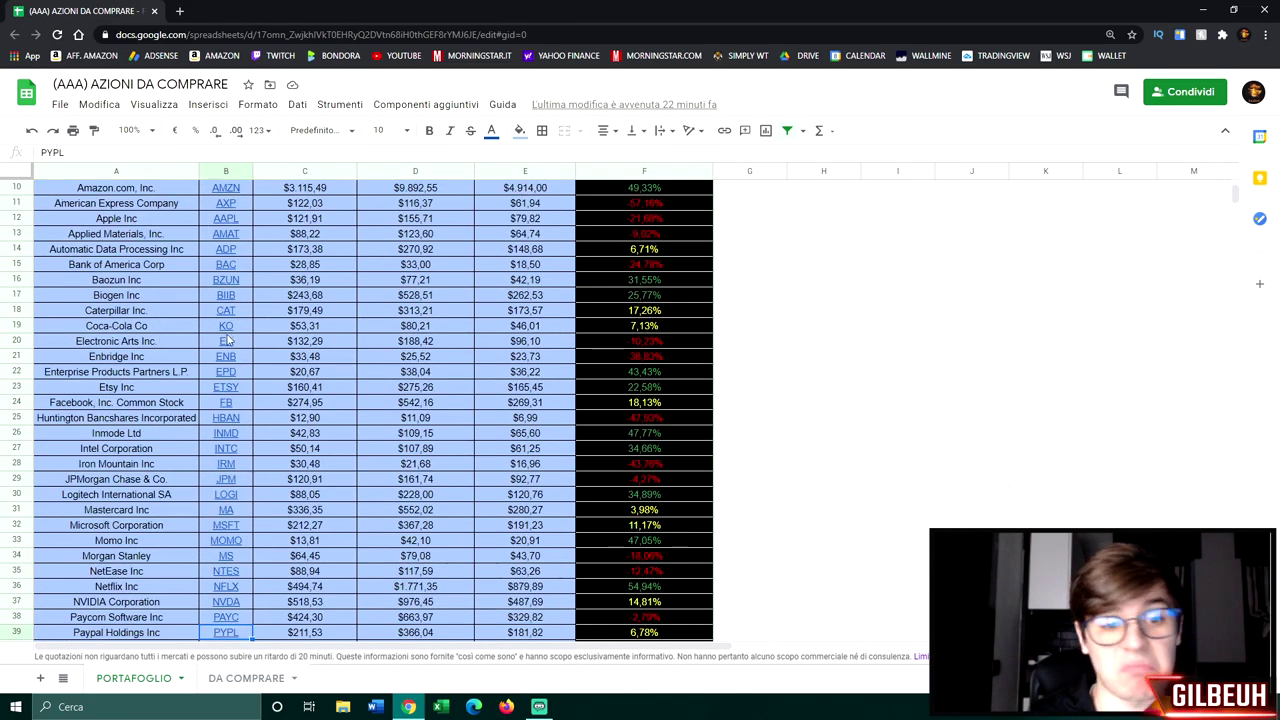
pyautogui.moveTo(230, 284)
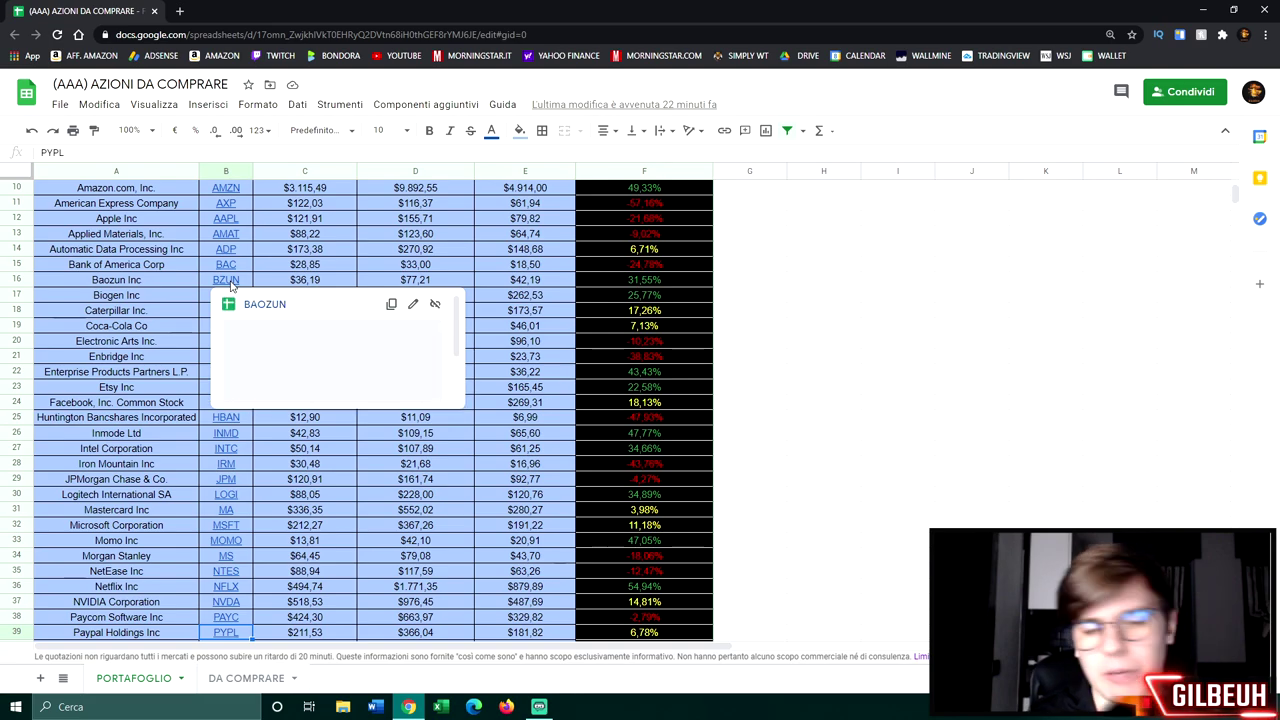
pyautogui.click(955, 311)
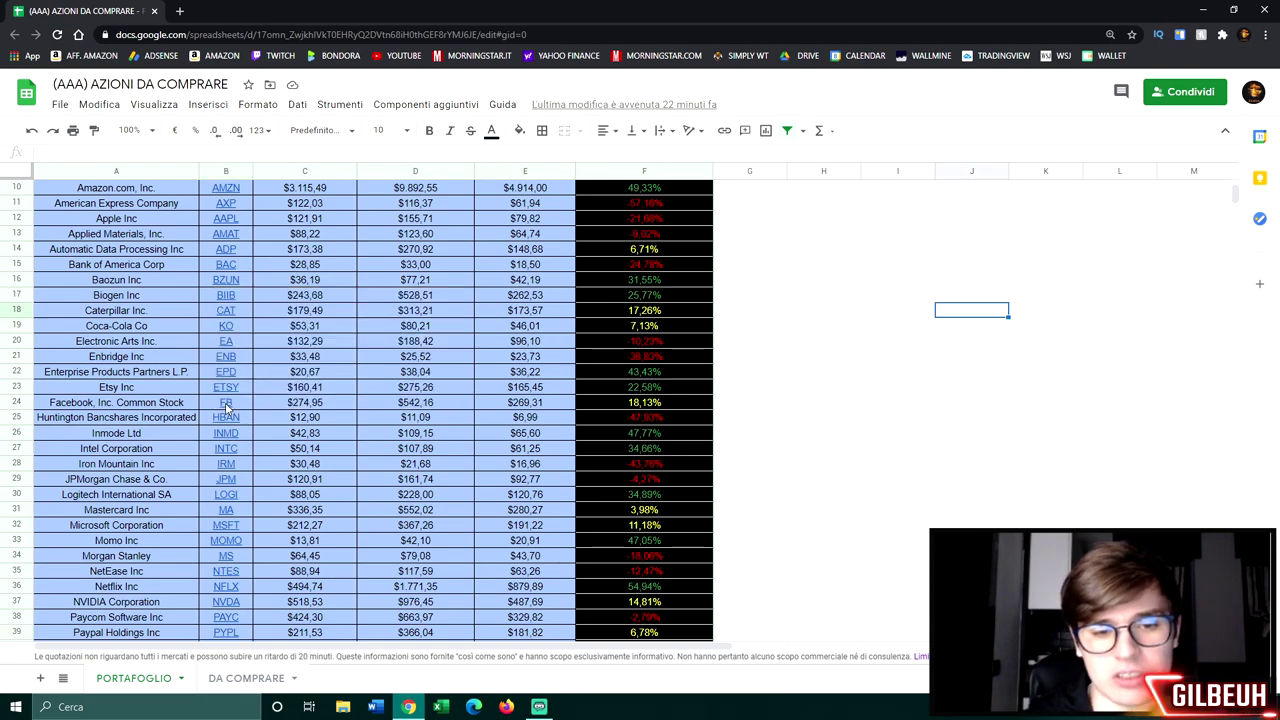
pyautogui.moveTo(226, 407)
pyautogui.click(300, 421)
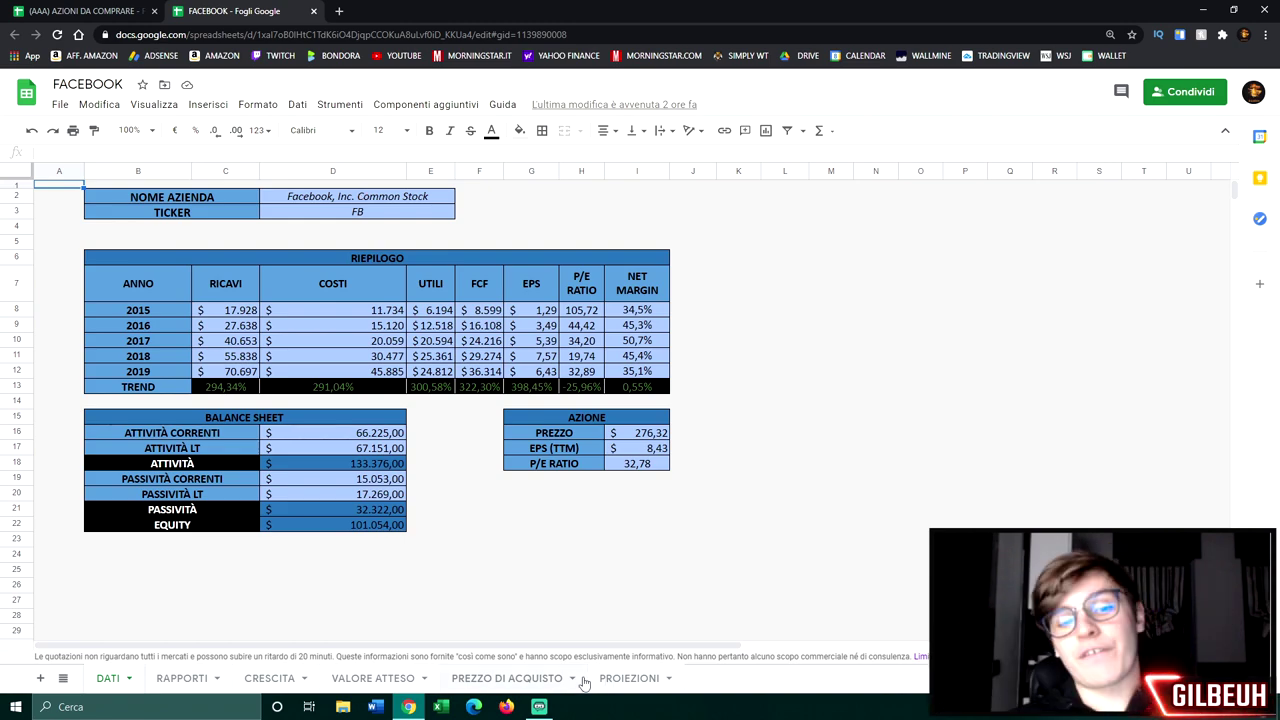
# - Examine Facebook's trend cells on the DATI sheet, from RICAVI and COSTI through UTILI, FCF, EPS, P/E RATIO and NET MARGIN
pyautogui.click(238, 393)
pyautogui.click(340, 393)
pyautogui.click(445, 393)
pyautogui.click(480, 393)
pyautogui.click(543, 390)
pyautogui.click(590, 393)
pyautogui.click(655, 394)
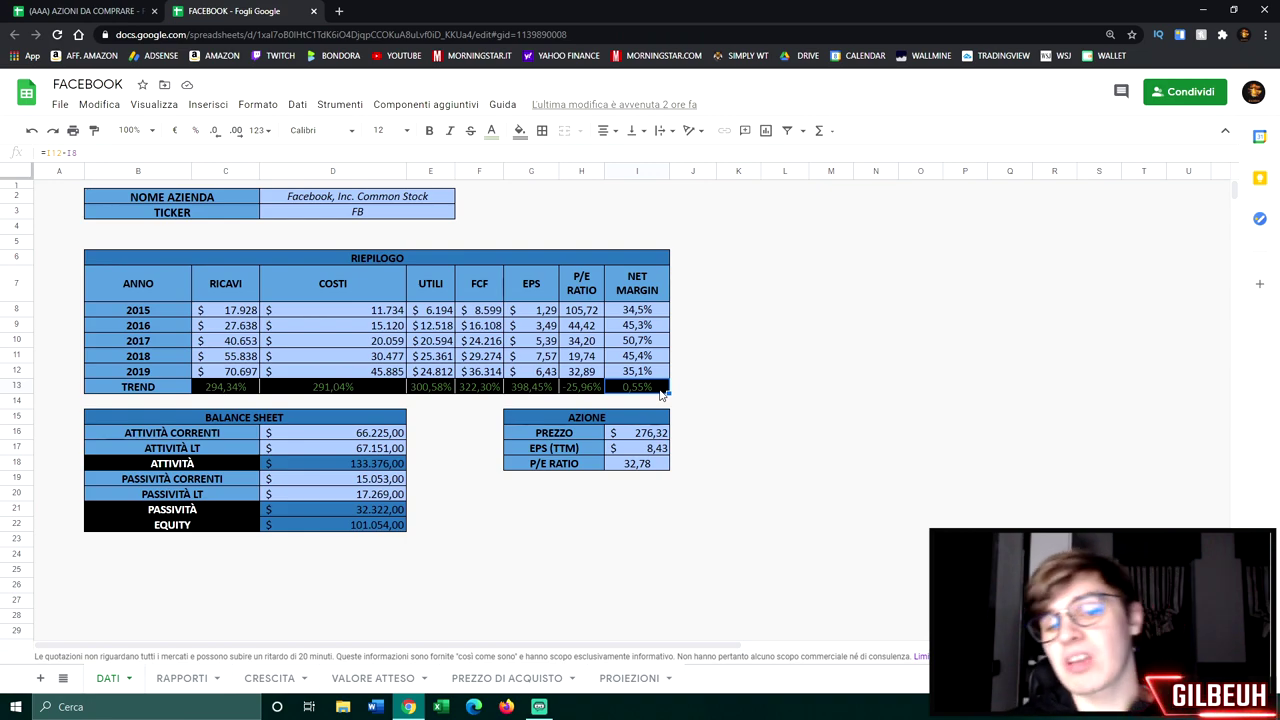
# - Examine Facebook's MEDIA growth estimate, PREZZO TRA 5 ANNI and margin of safety on the PREZZO DI ACQUISTO sheet
pyautogui.click(536, 680)
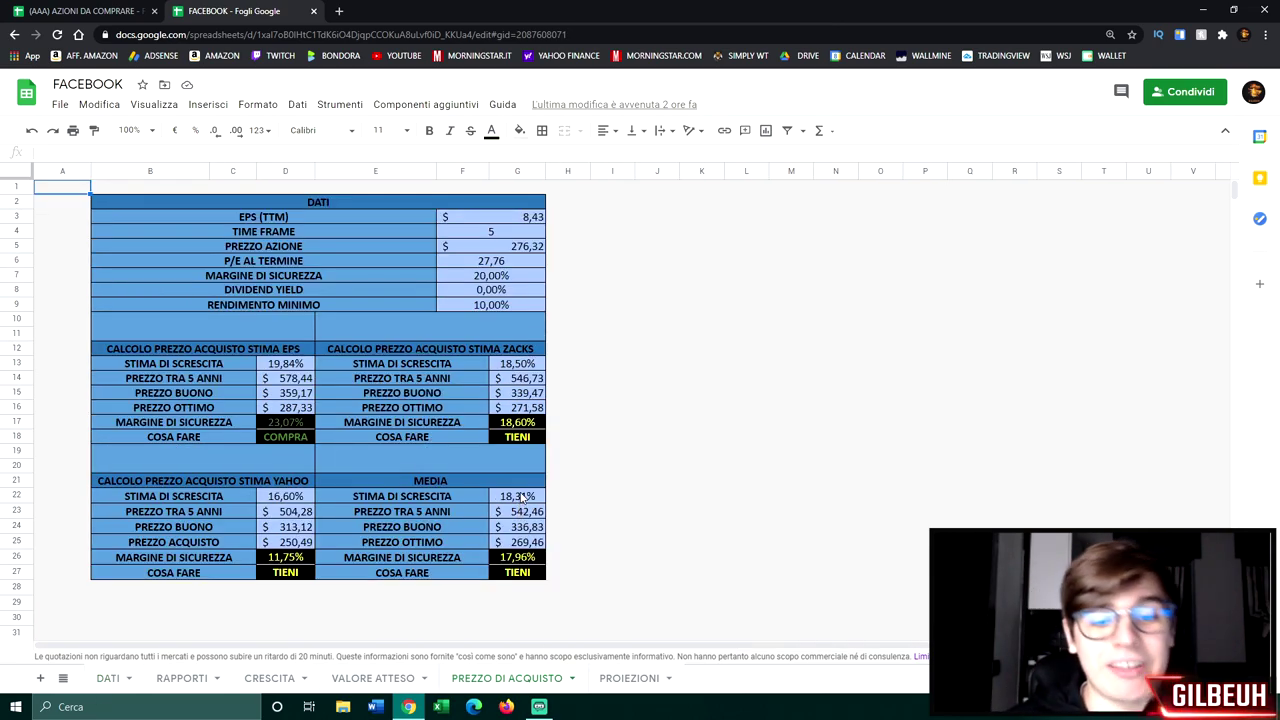
pyautogui.click(525, 497)
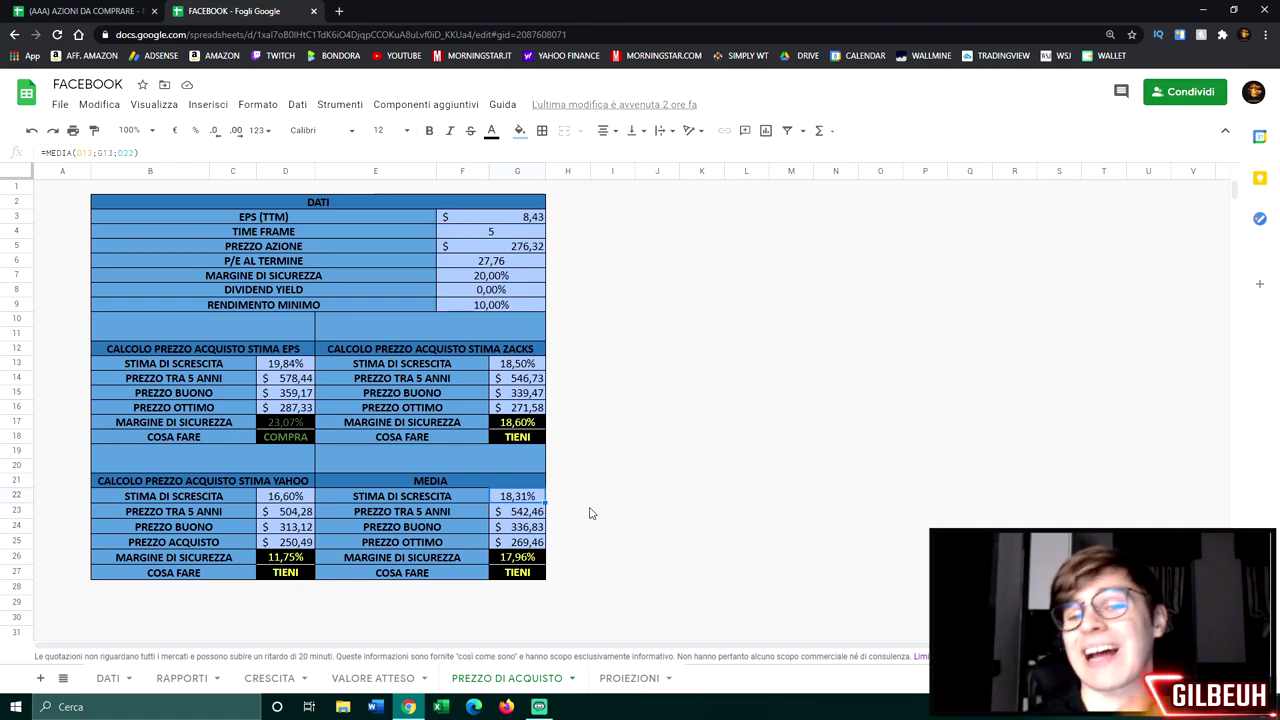
pyautogui.press('Down')
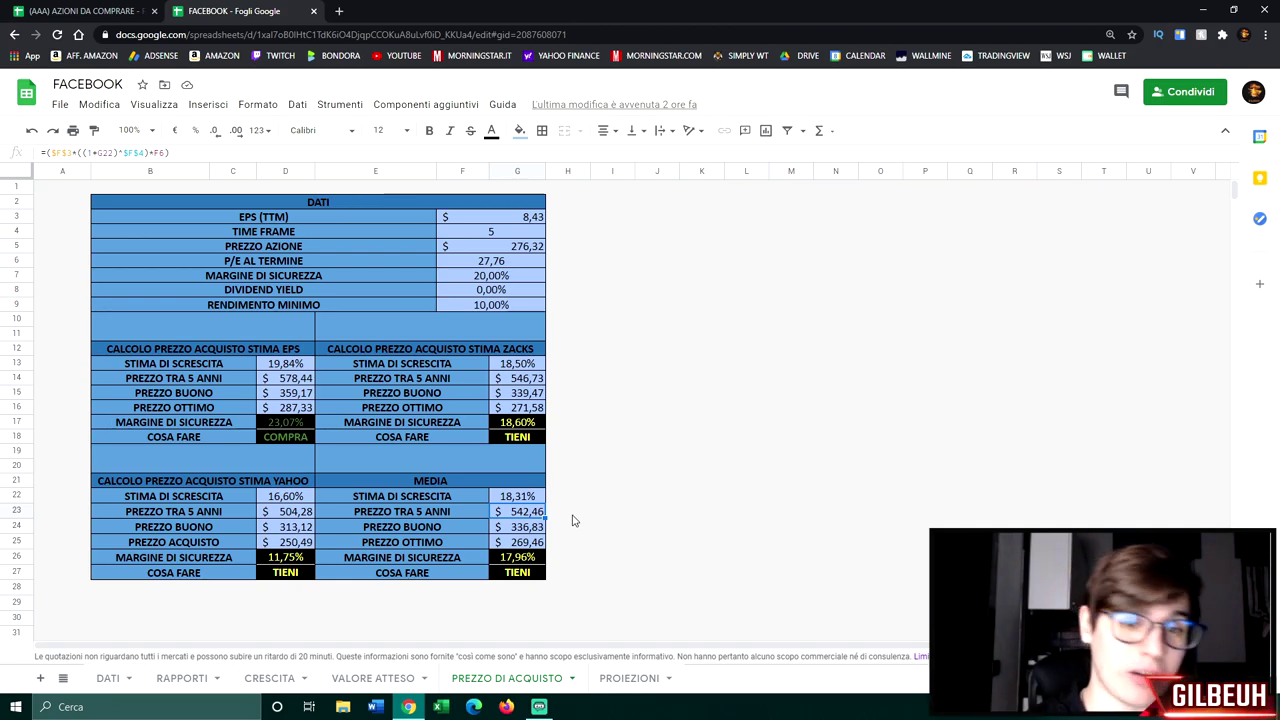
pyautogui.click(573, 522)
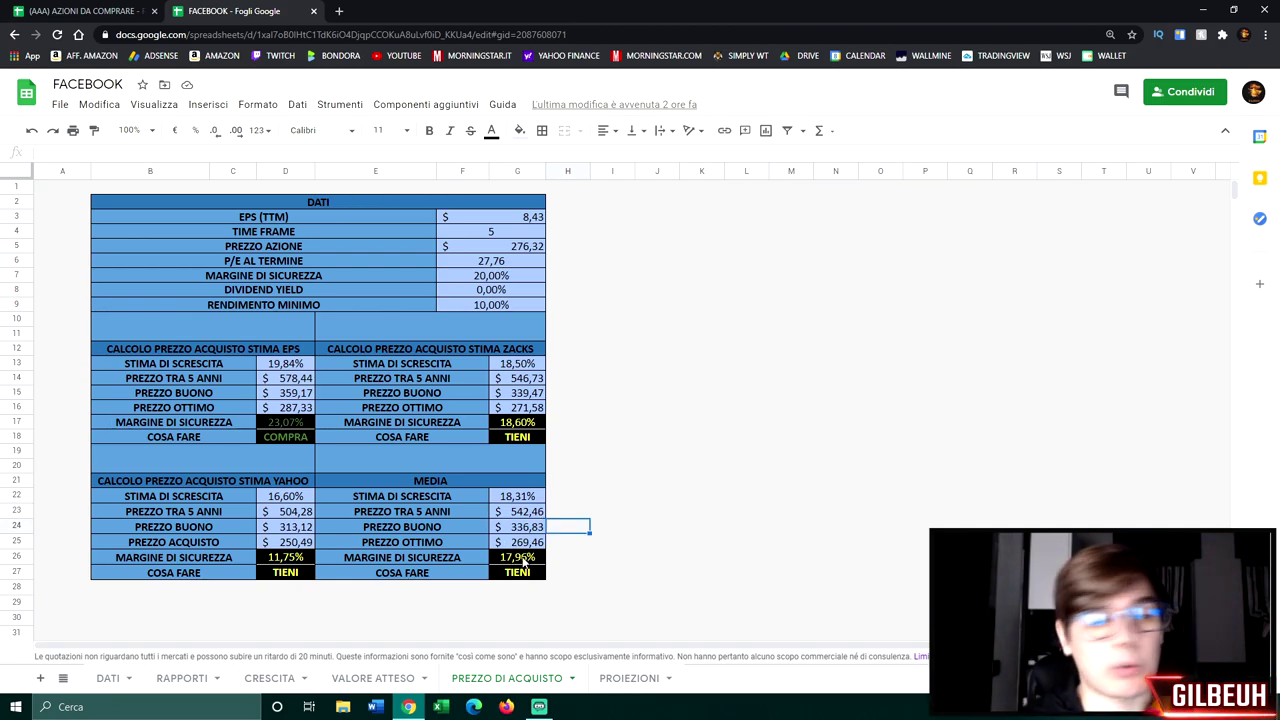
pyautogui.click(526, 562)
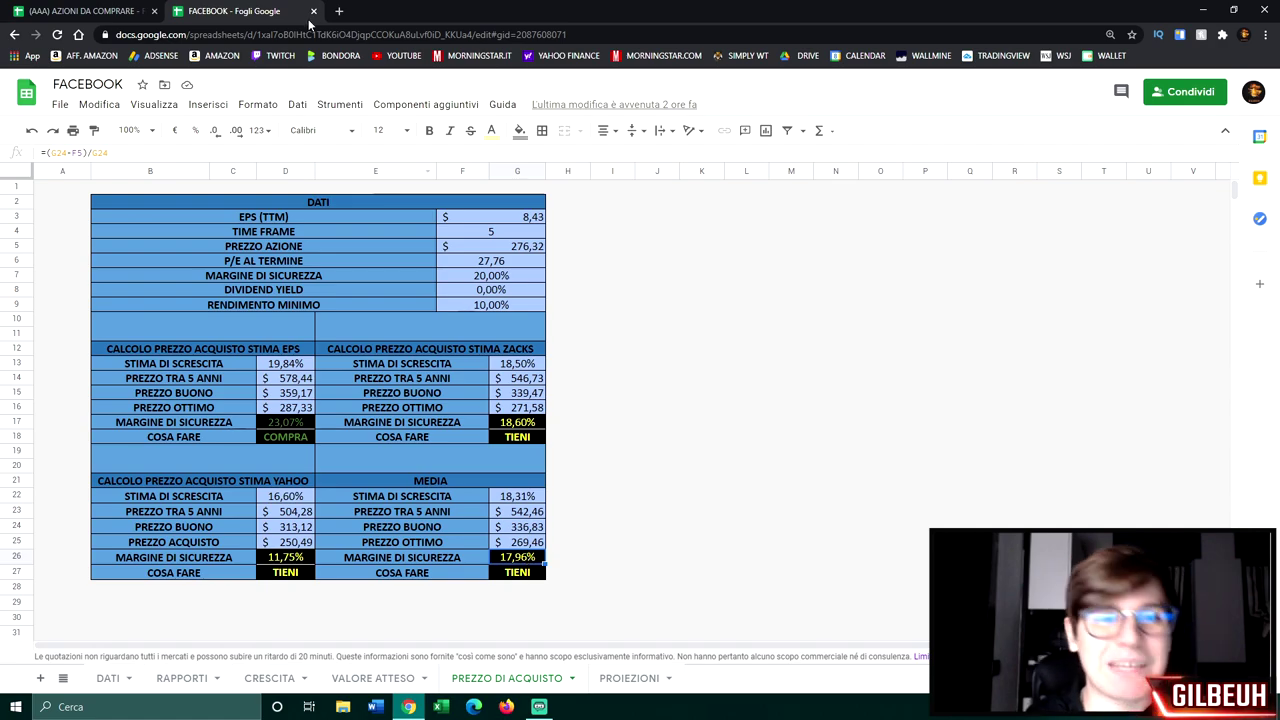
# - Return to the stock list and open the NVIDIA spreadsheet through the NVDA ticker link
pyautogui.click(82, 11)
pyautogui.scroll(-3, 355, 253)
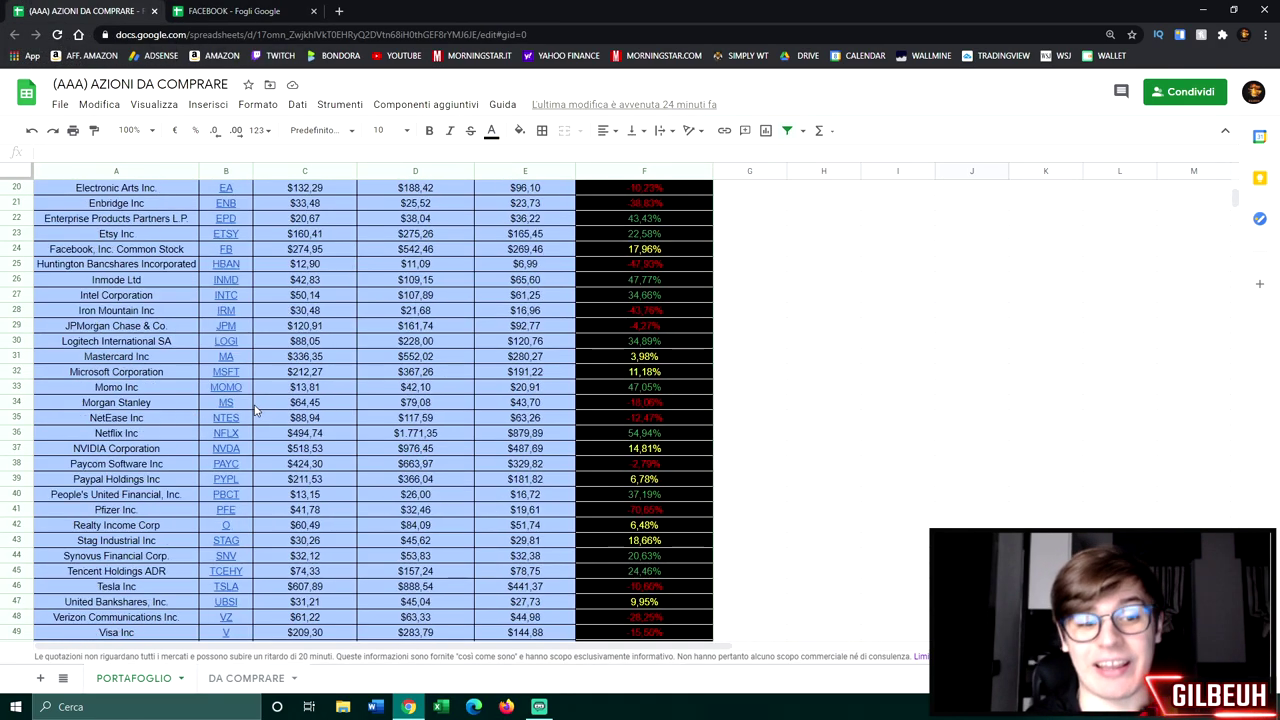
pyautogui.click(229, 453)
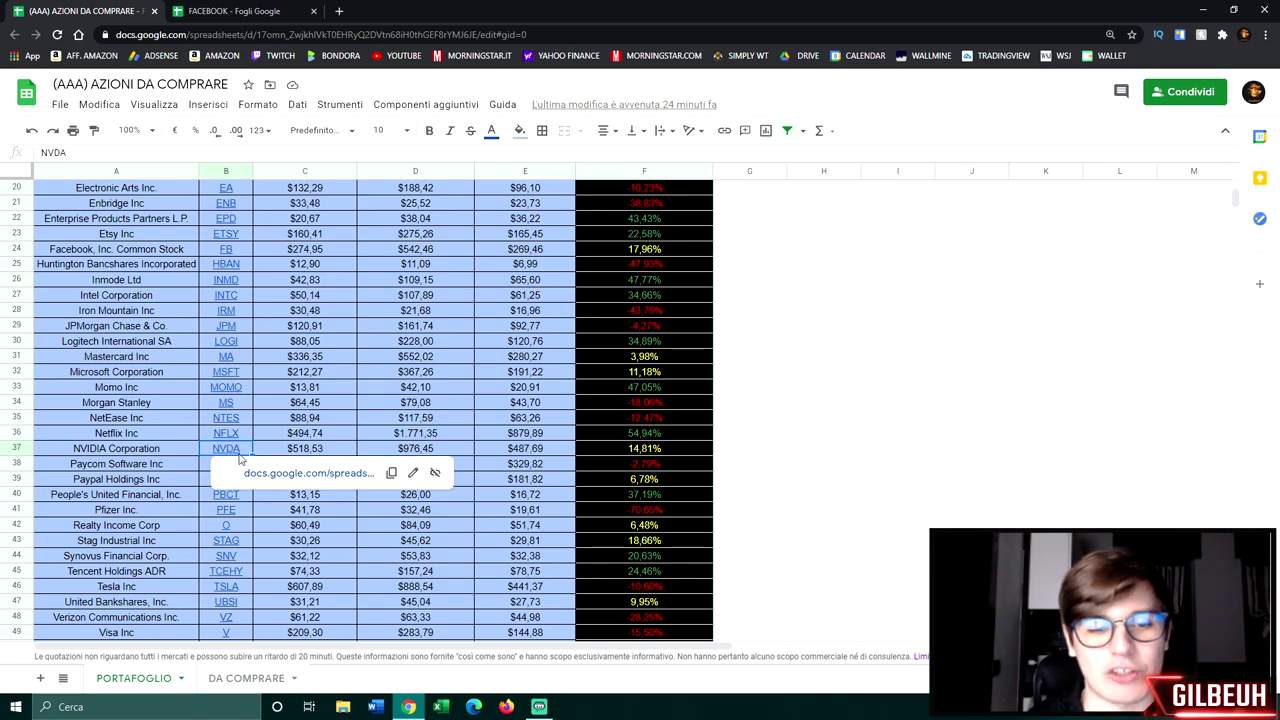
pyautogui.click(267, 480)
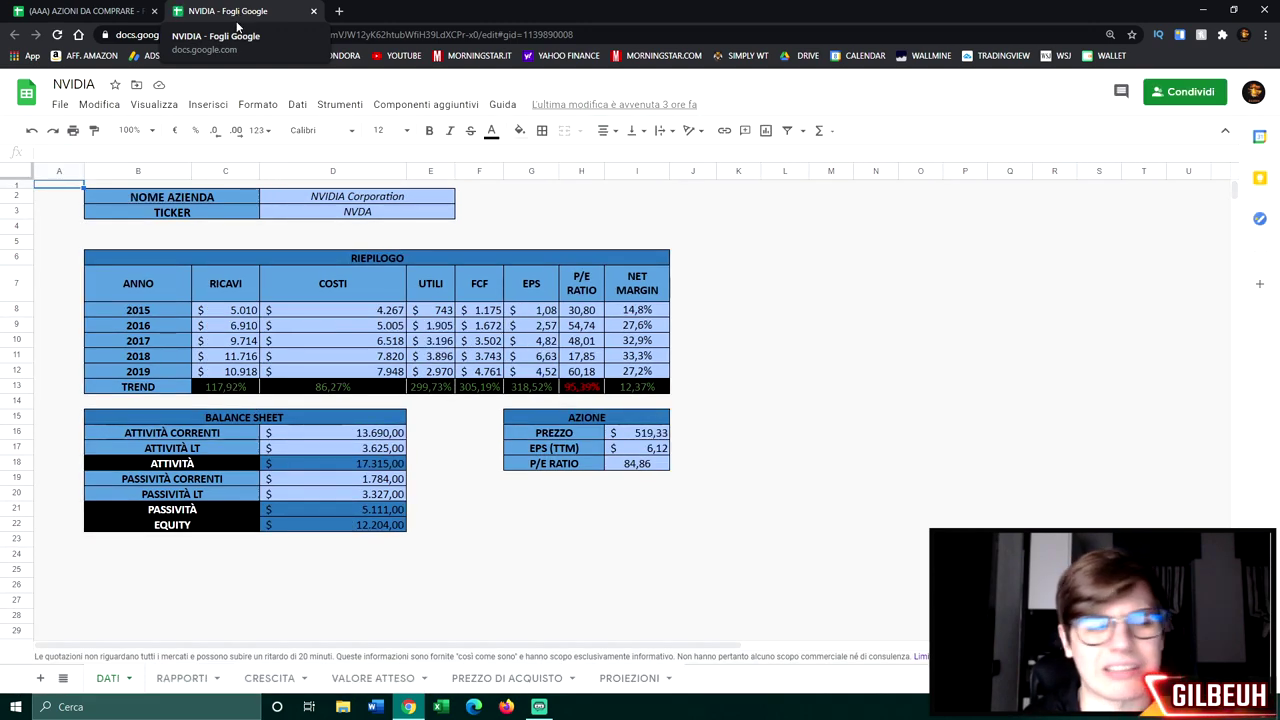
# - Examine NVIDIA's share price and its RICAVI, UTILI and FCF trend cells on the DATI sheet
pyautogui.click(640, 433)
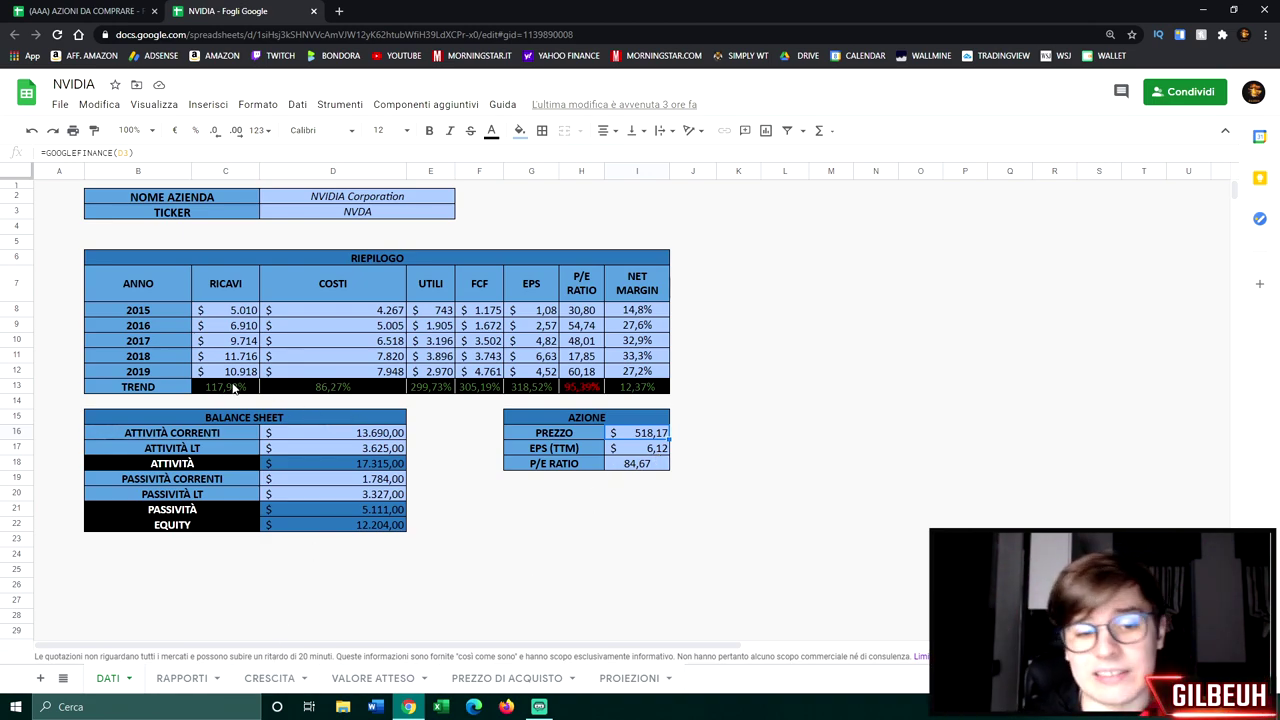
pyautogui.click(232, 388)
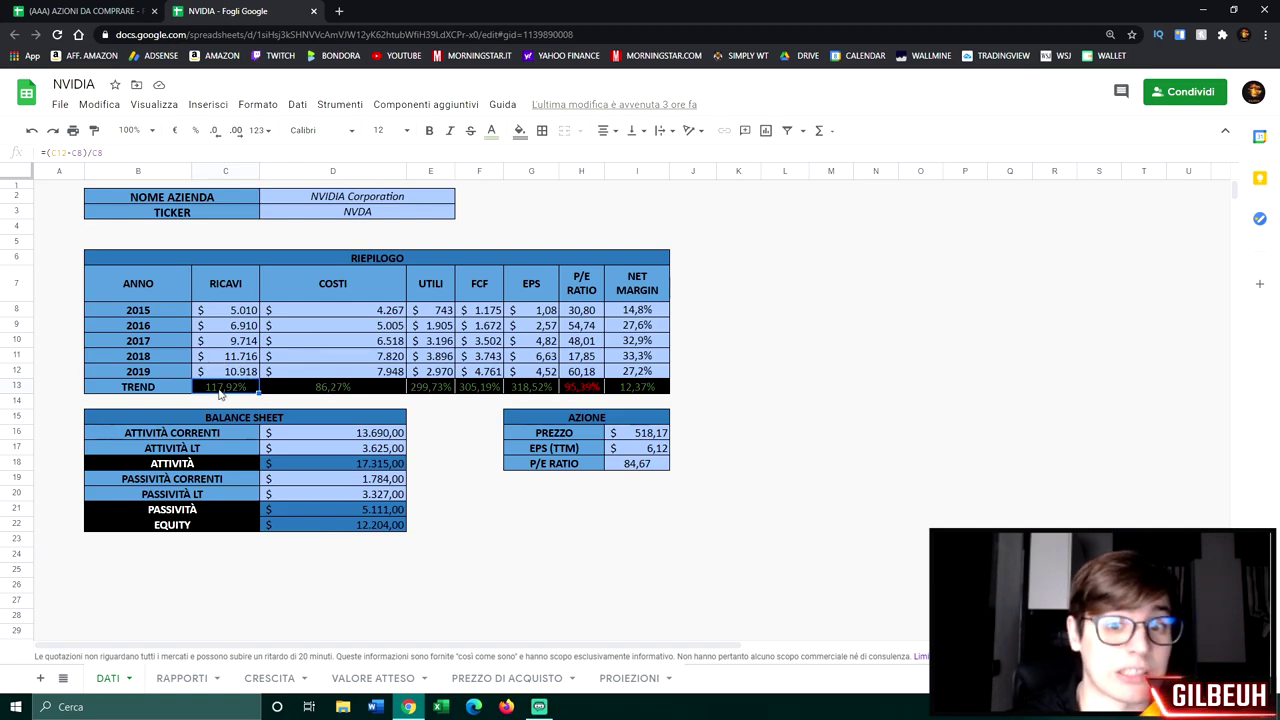
pyautogui.click(434, 388)
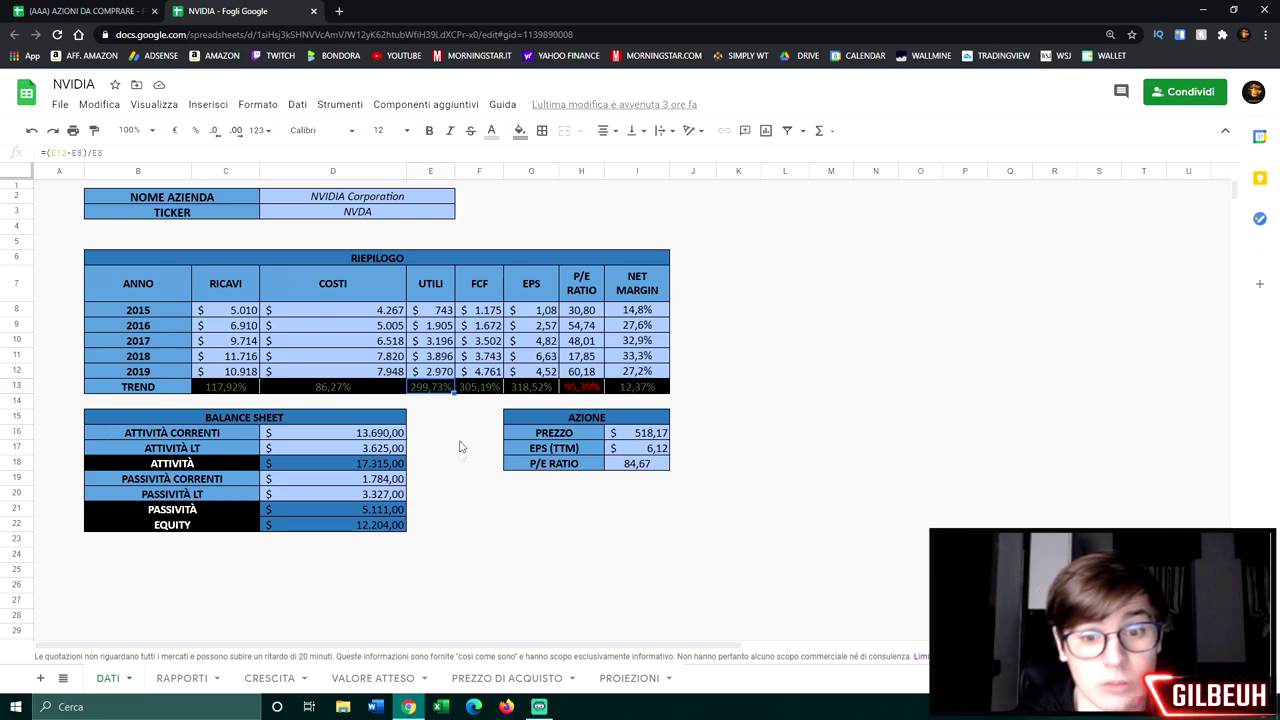
pyautogui.click(478, 390)
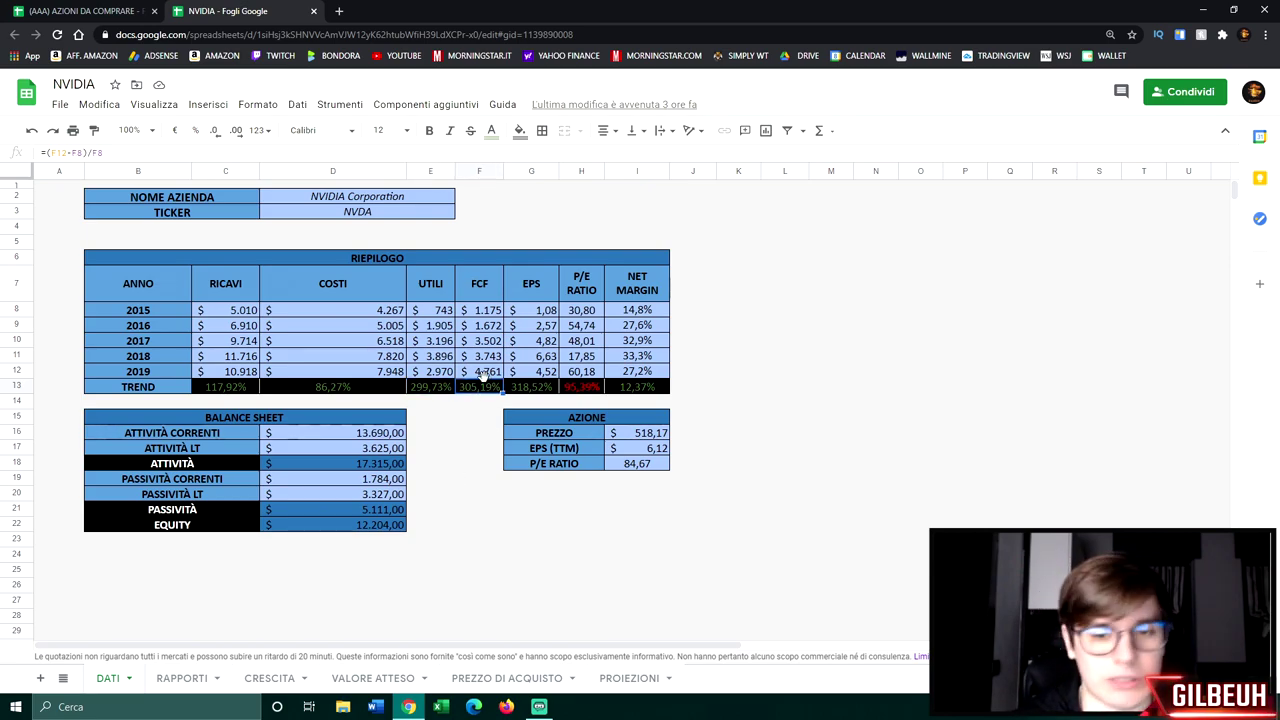
# - Examine NVIDIA's MEDIA growth estimate, PREZZO TRA 5 ANNI and margin of safety on the PREZZO DI ACQUISTO sheet
pyautogui.click(507, 678)
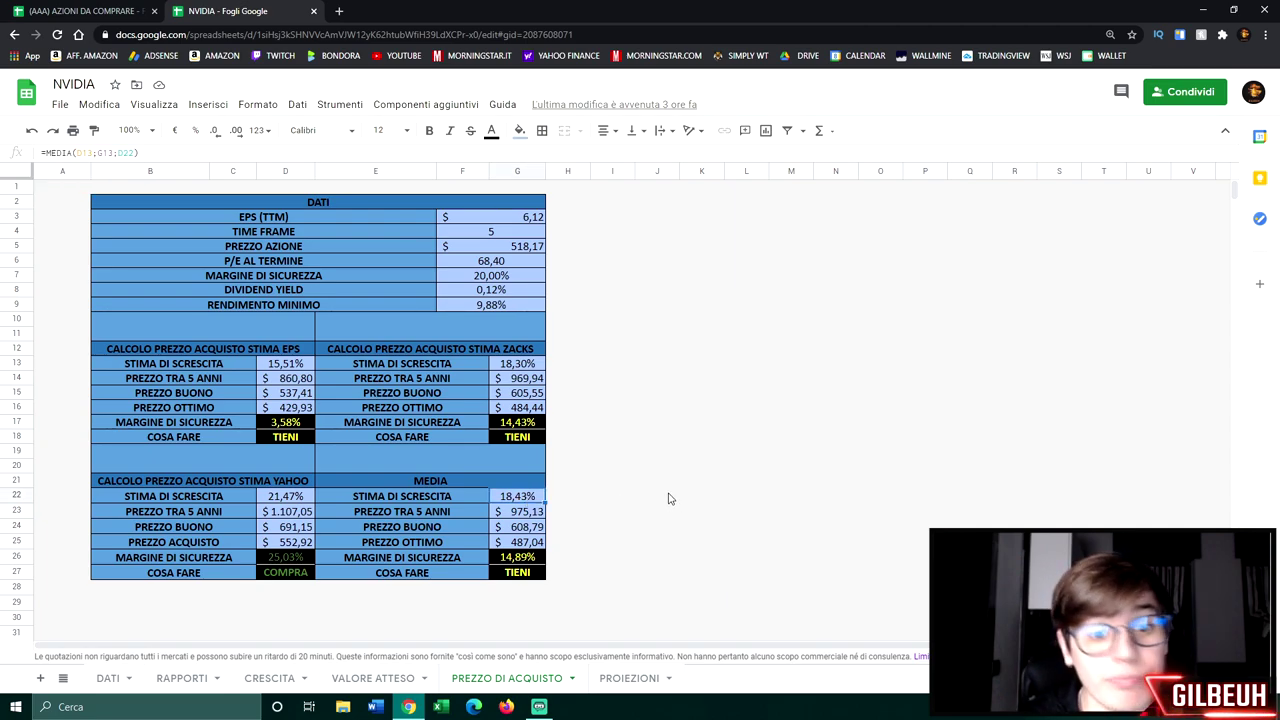
pyautogui.click(517, 511)
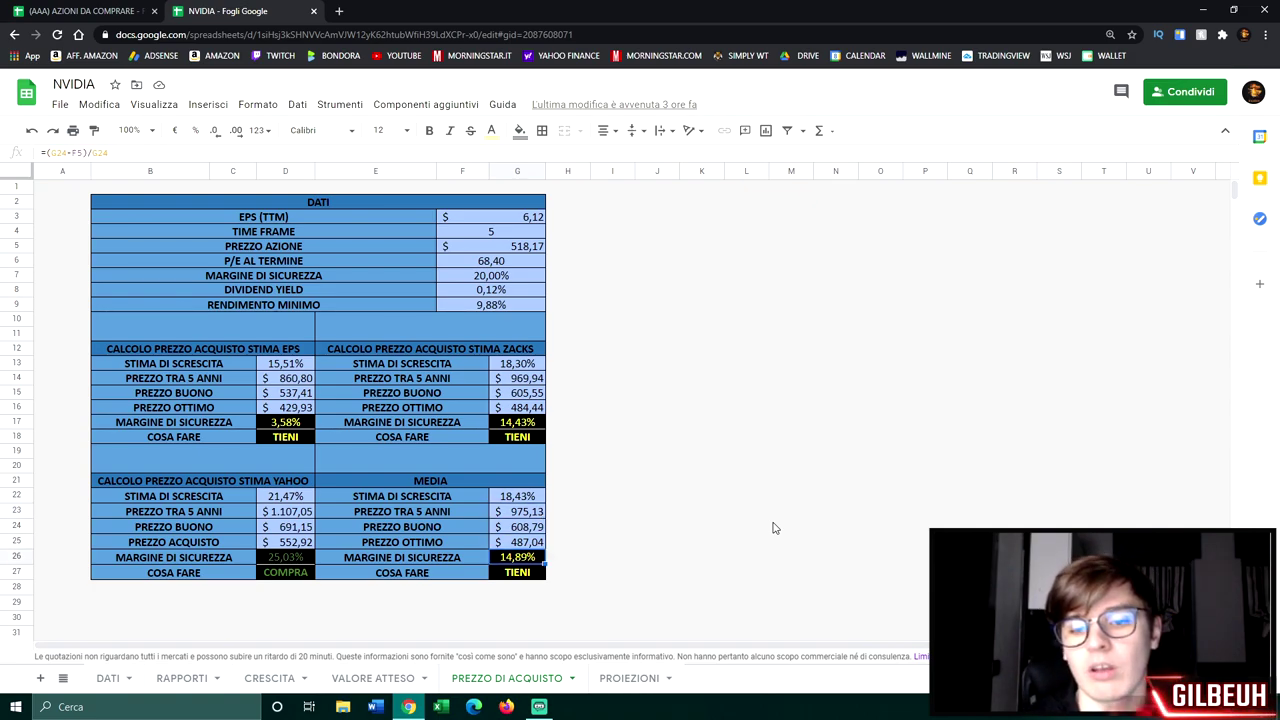
pyautogui.press('Up')
pyautogui.press('Up')
pyautogui.press('Up')
pyautogui.press('Up')
pyautogui.press('Up')
pyautogui.press('Up')
pyautogui.press('Right')
pyautogui.press('Down')
pyautogui.press('Down')
pyautogui.press('Down')
pyautogui.press('Down')
pyautogui.press('Down')
pyautogui.press('Down')
pyautogui.press('Down')
pyautogui.press('Down')
pyautogui.press('Down')
pyautogui.press('Down')
pyautogui.press('Up')
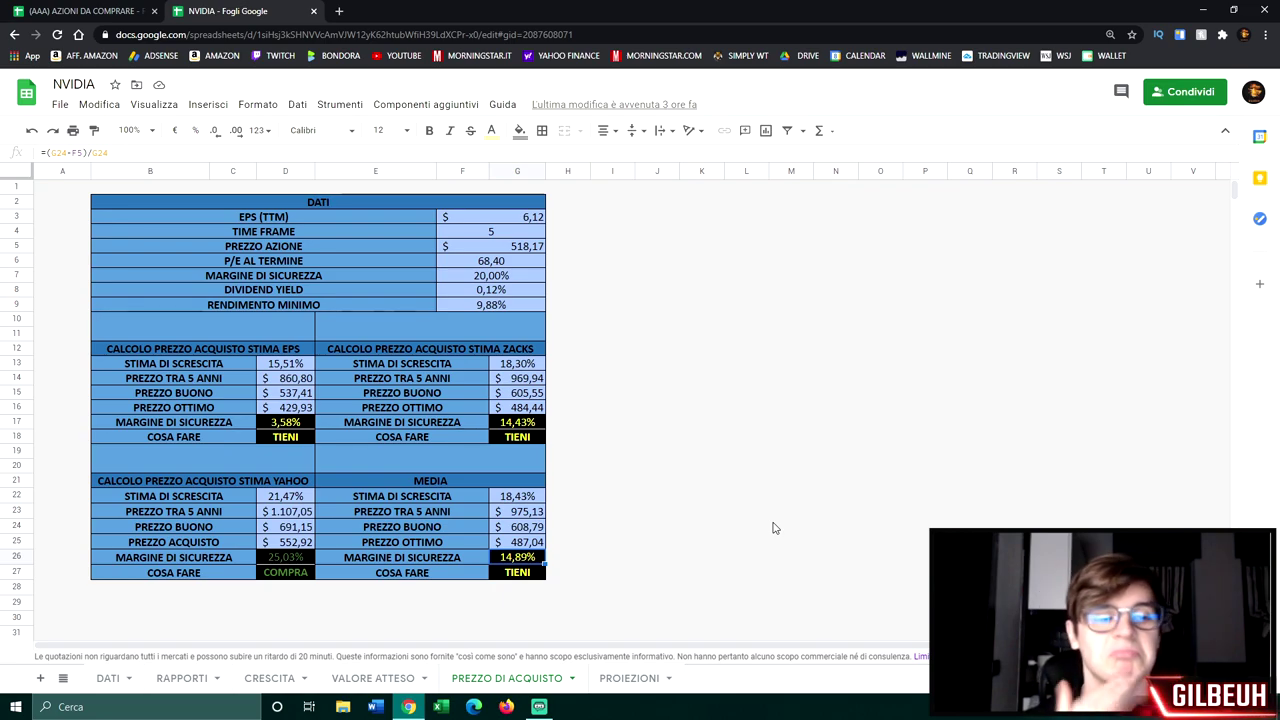
# - Close the NVIDIA spreadsheet and open the BIOGEN spreadsheet through the BIIB ticker link in the stock list
pyautogui.click(85, 11)
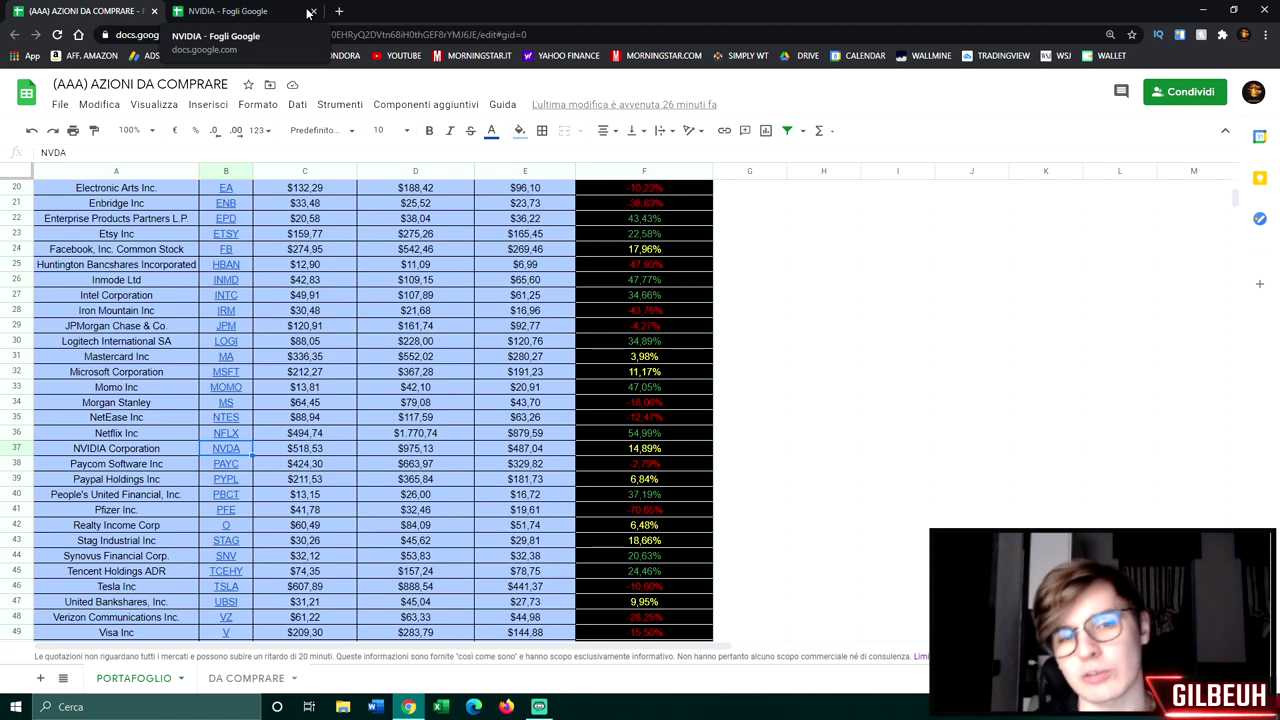
pyautogui.click(310, 11)
pyautogui.scroll(-5, 315, 330)
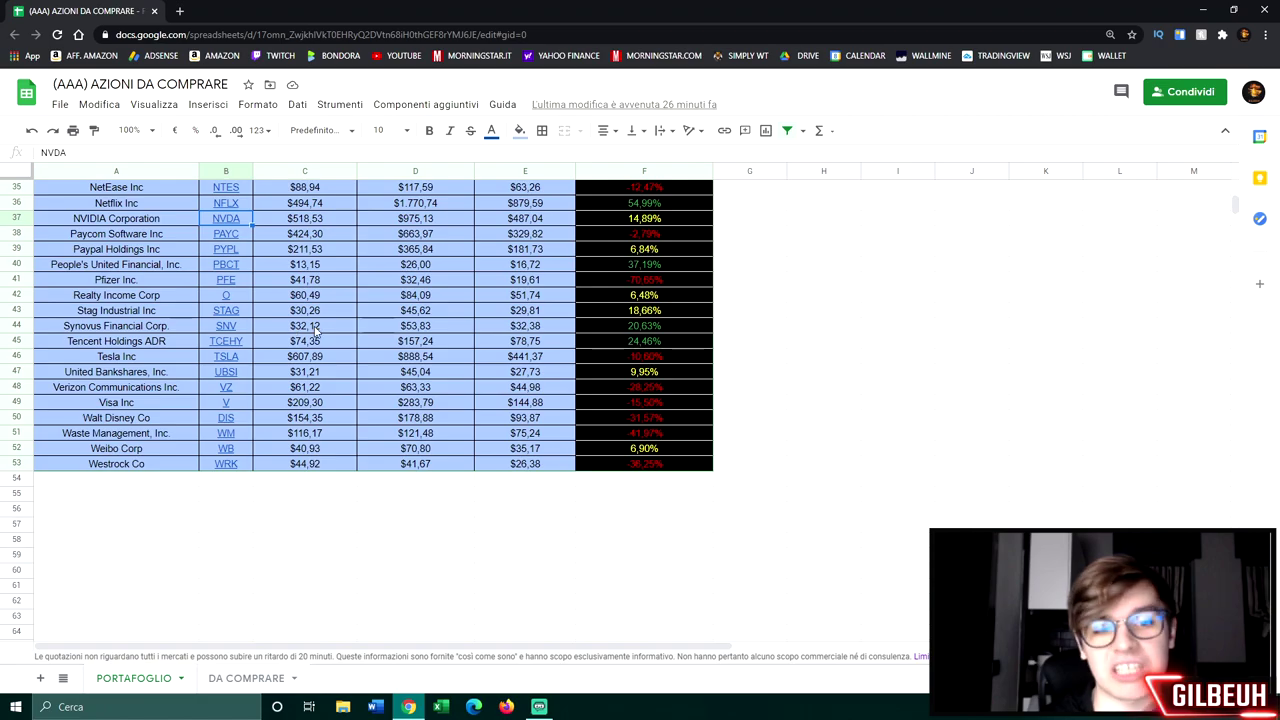
pyautogui.scroll(10, 315, 330)
pyautogui.click(225, 375)
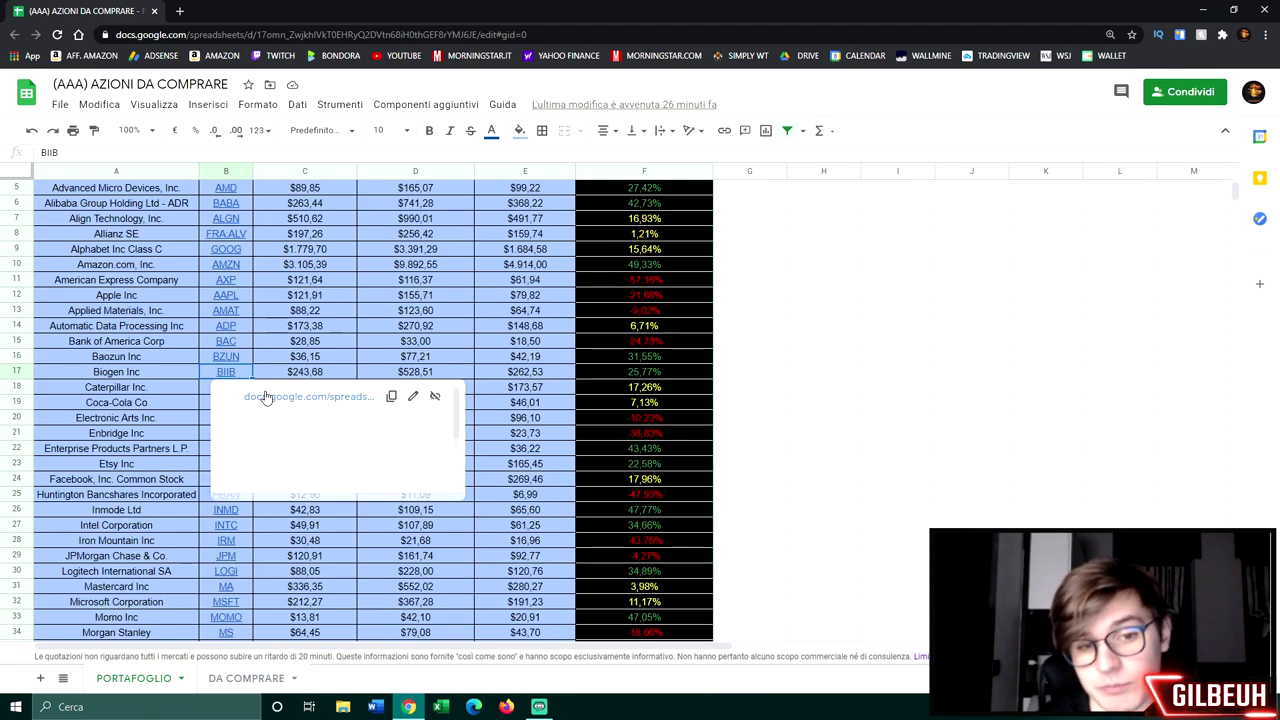
pyautogui.click(268, 396)
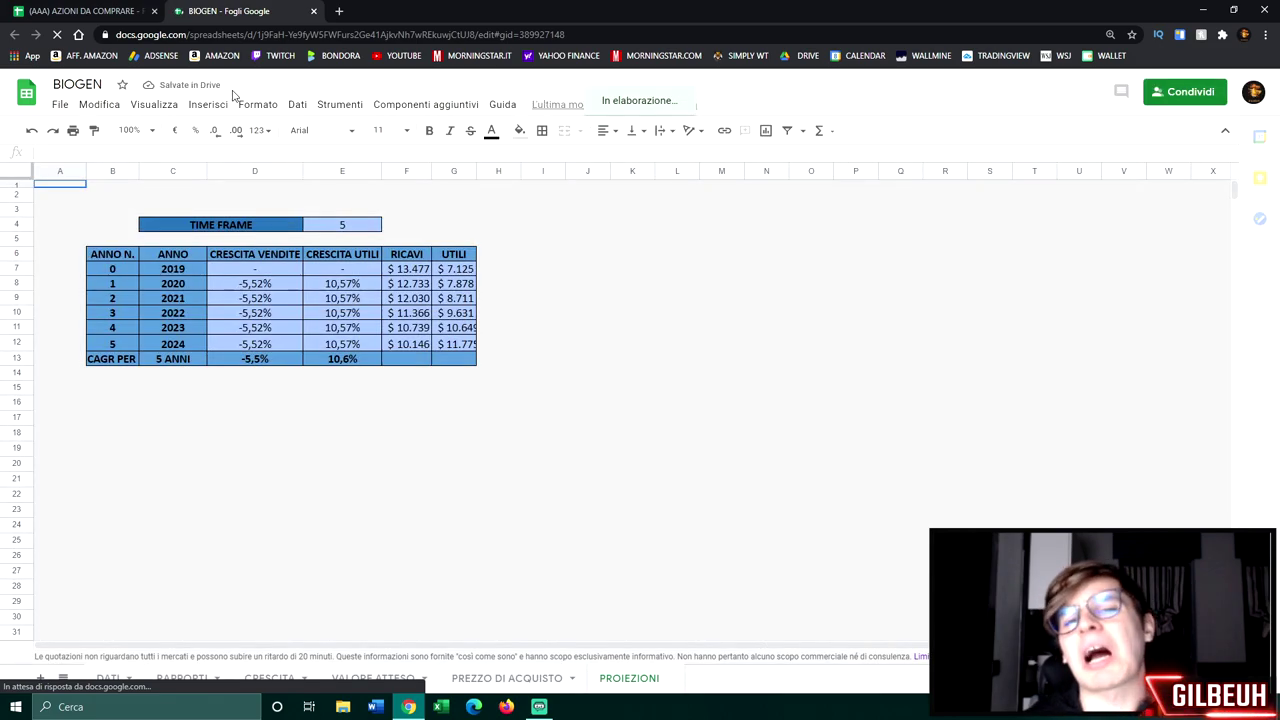
# - Apply all borders to the BALANCE SHEET table on Biogen's DATI sheet
pyautogui.click(110, 679)
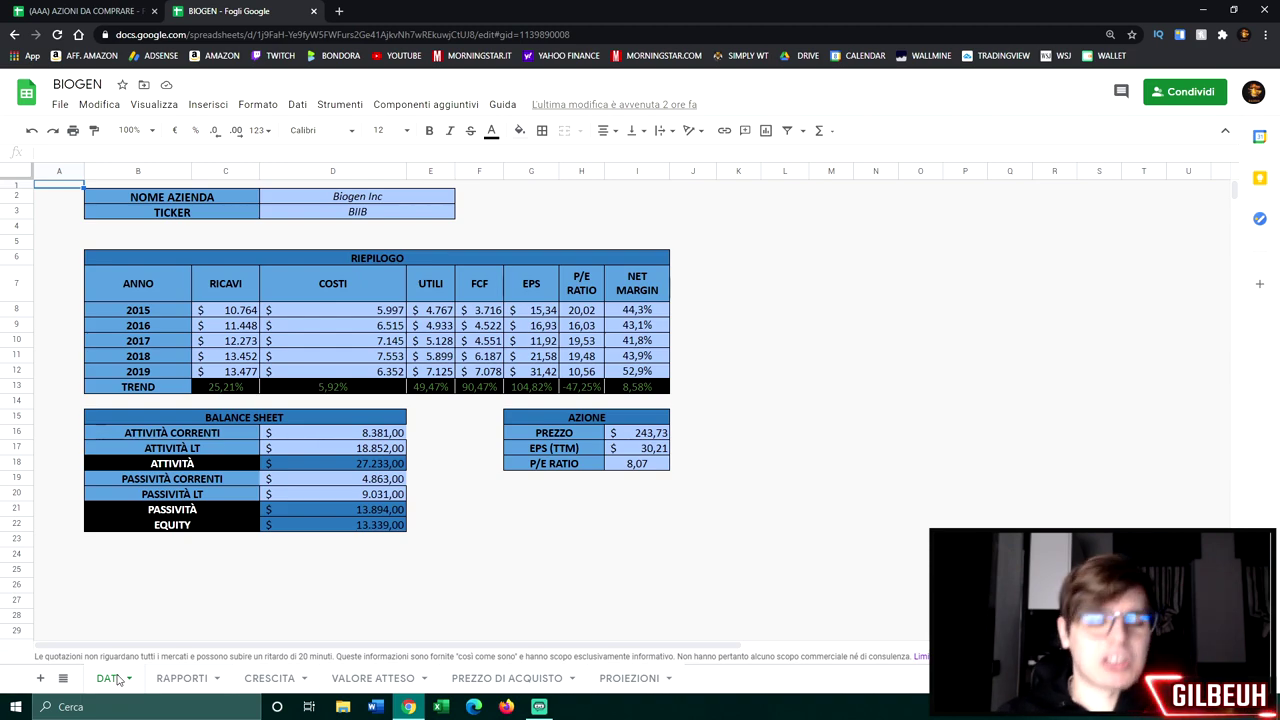
pyautogui.click(381, 526)
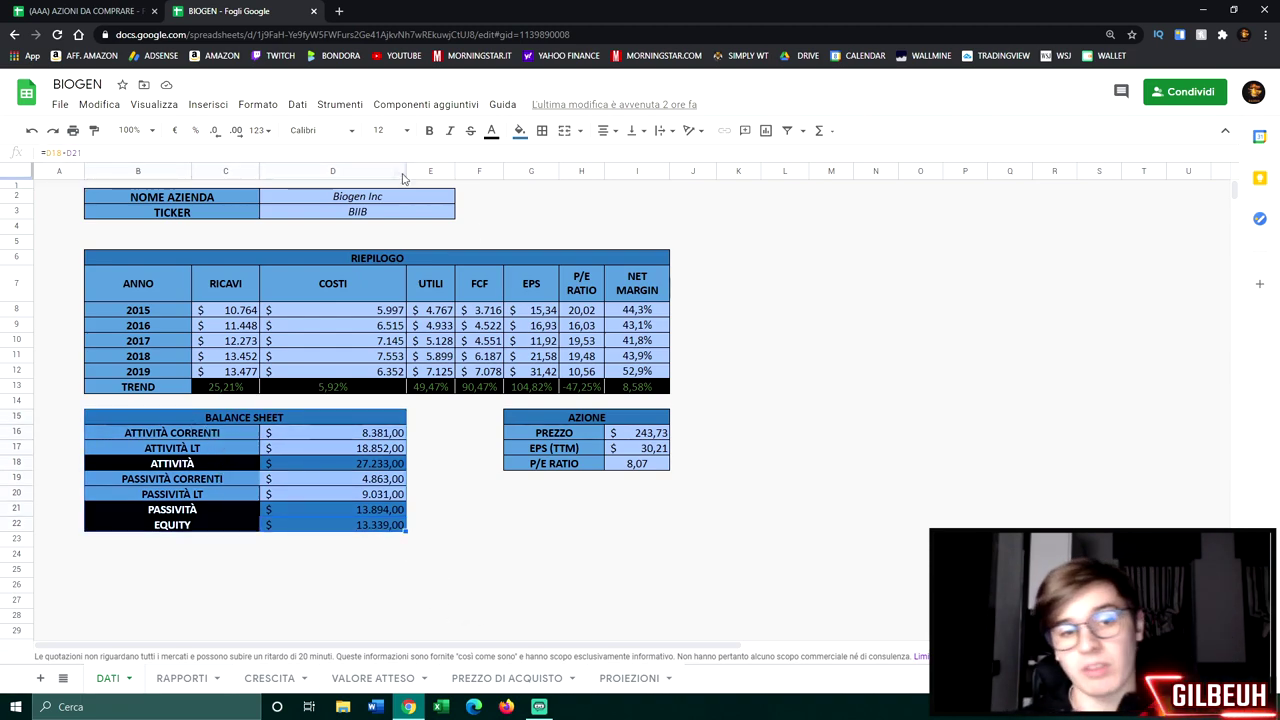
pyautogui.click(541, 131)
pyautogui.click(551, 160)
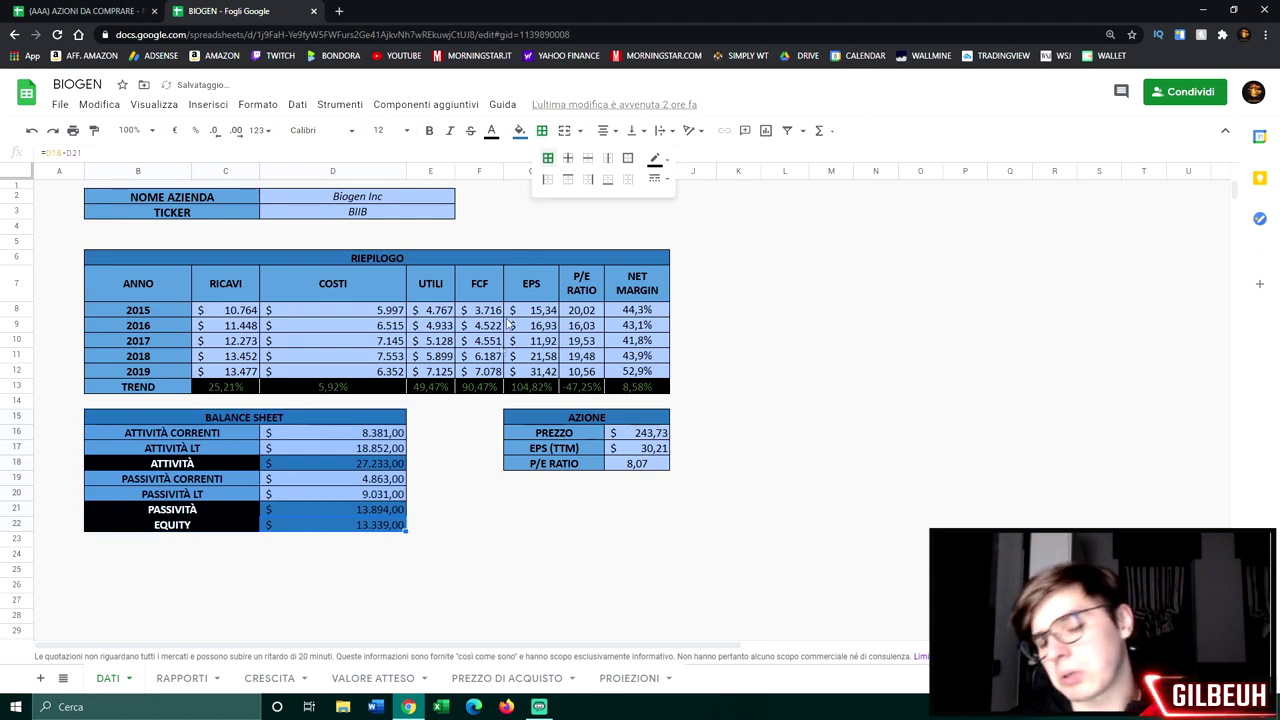
pyautogui.click(479, 555)
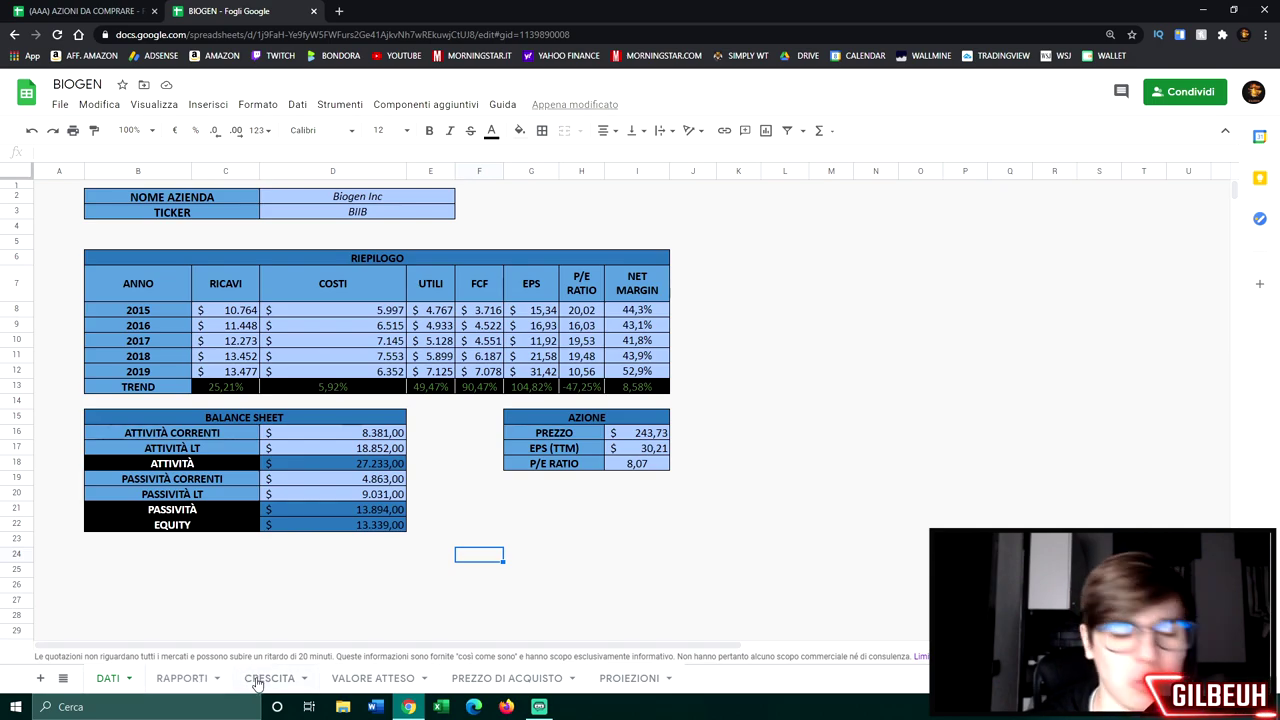
# - Examine Biogen's RICAVI, UTILI and FCF trend cells and the P/E RATIO in the AZIONE table on the DATI sheet
pyautogui.click(468, 680)
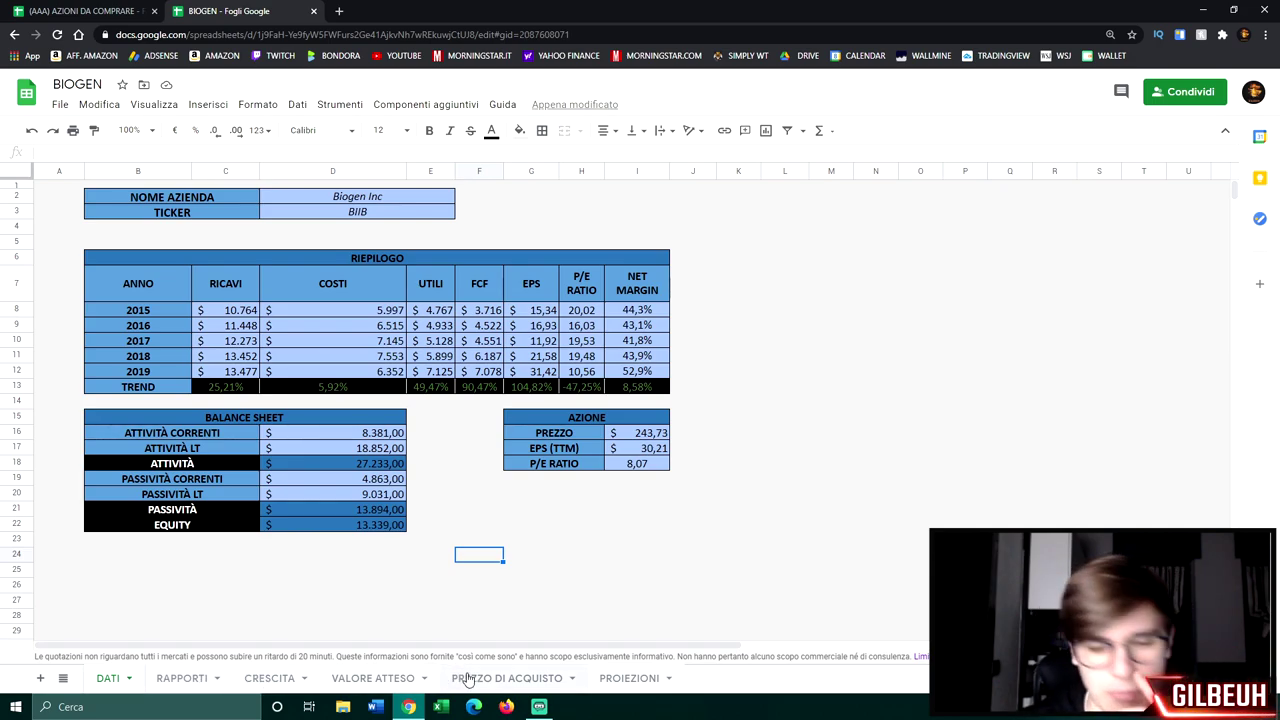
pyautogui.click(105, 679)
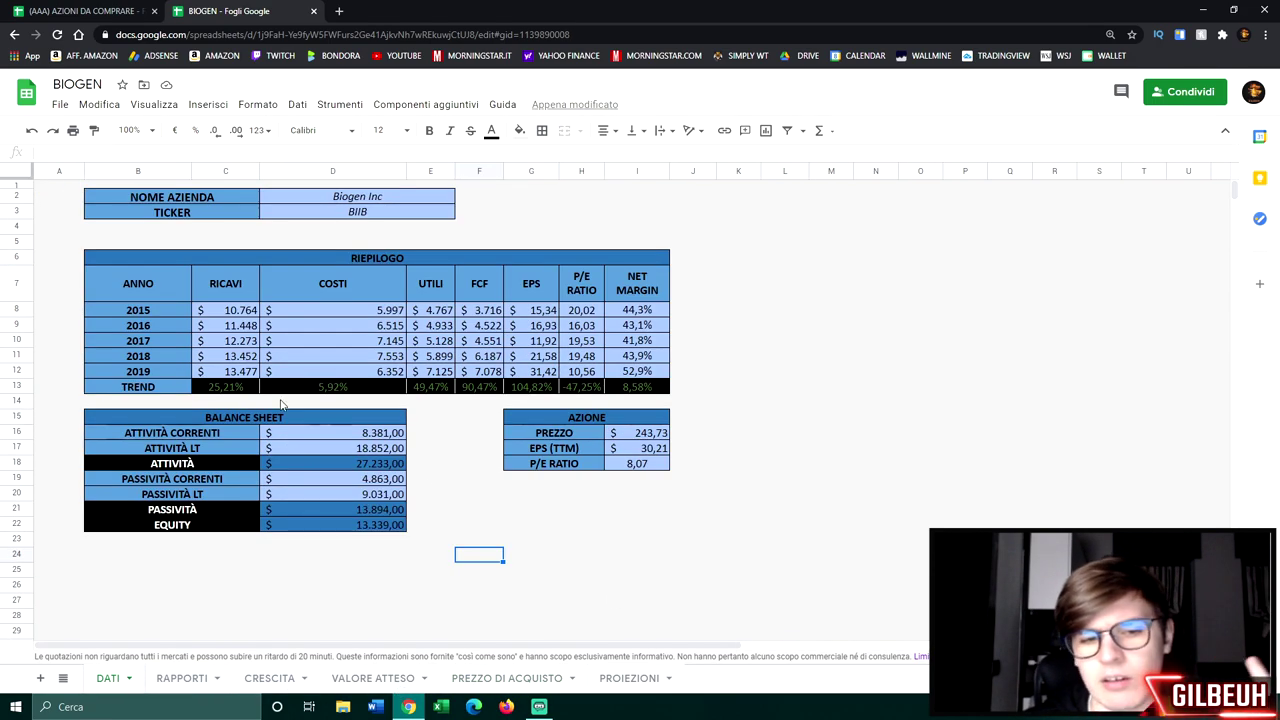
pyautogui.click(233, 392)
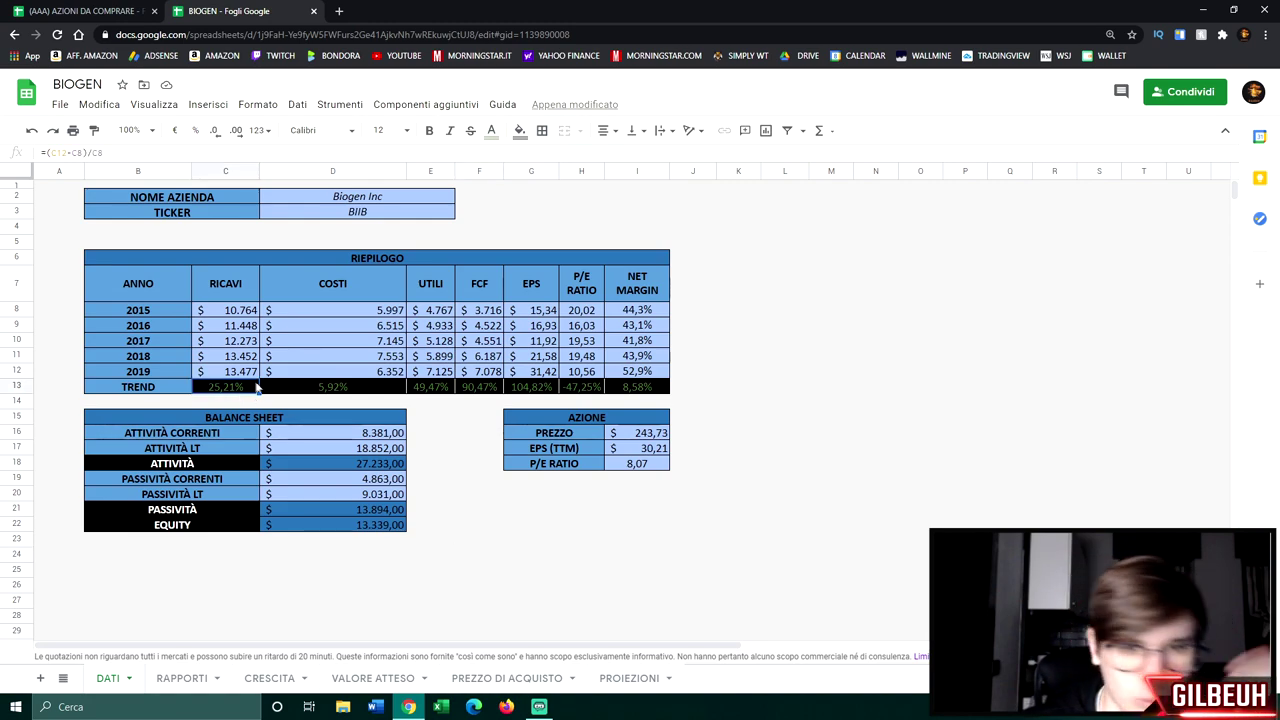
pyautogui.click(431, 390)
pyautogui.click(478, 388)
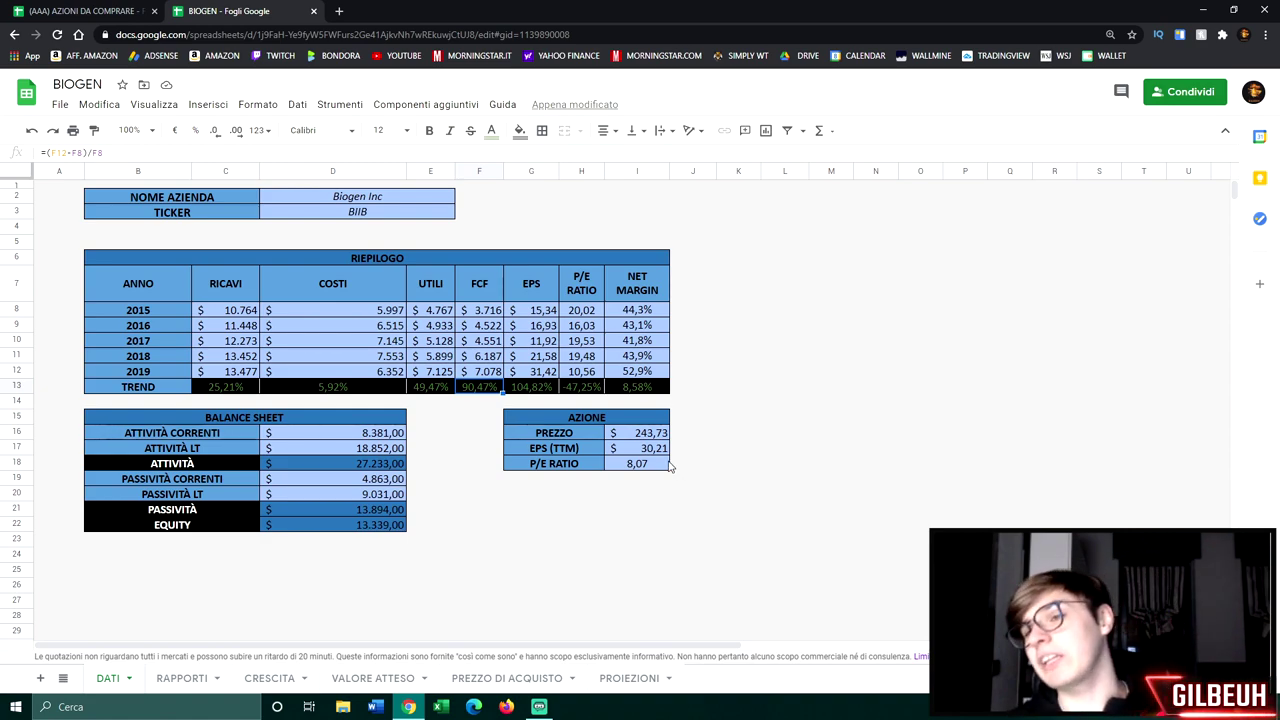
pyautogui.click(625, 468)
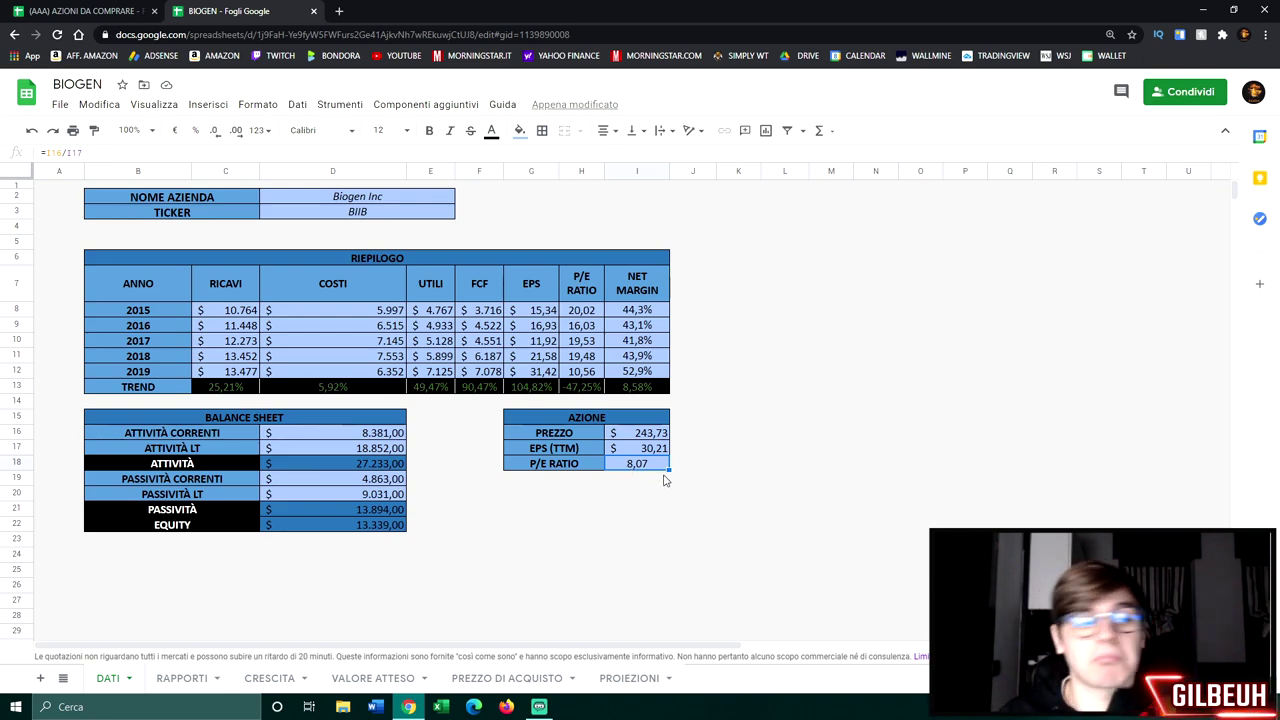
# - Examine Biogen's MEDIA growth estimate and PREZZO OTTIMO on the PREZZO DI ACQUISTO sheet
pyautogui.click(525, 679)
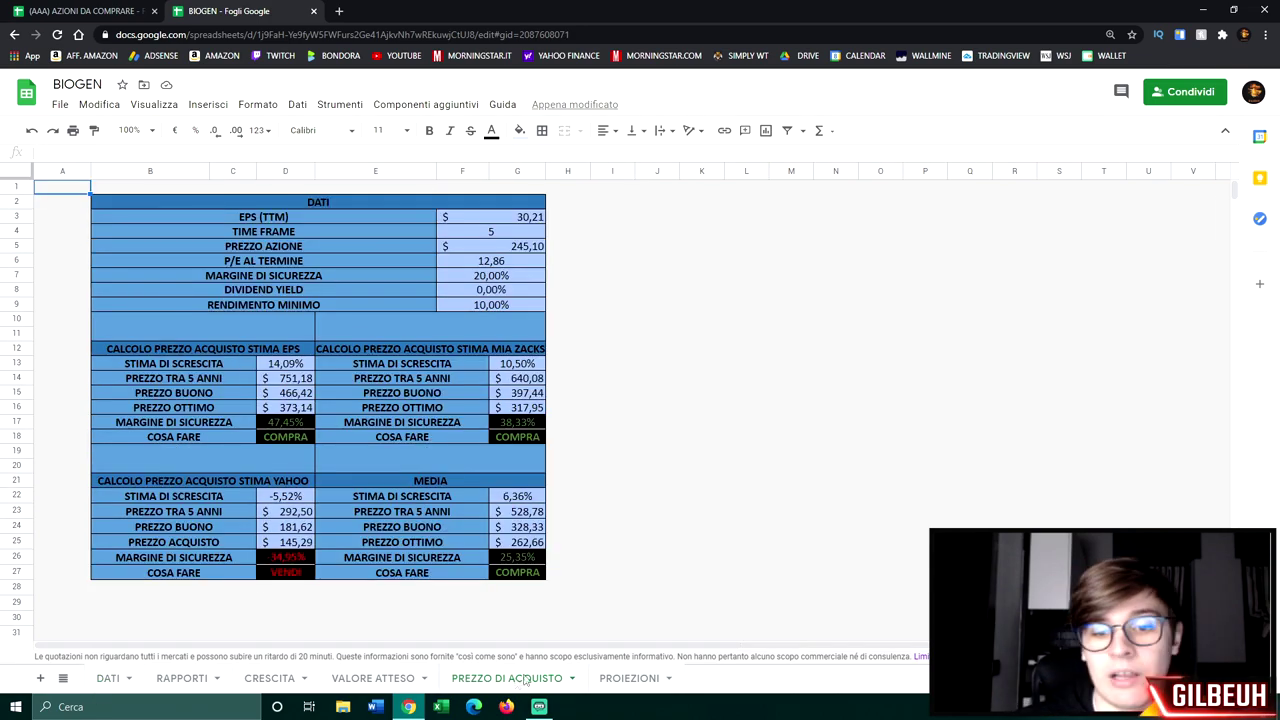
pyautogui.click(531, 499)
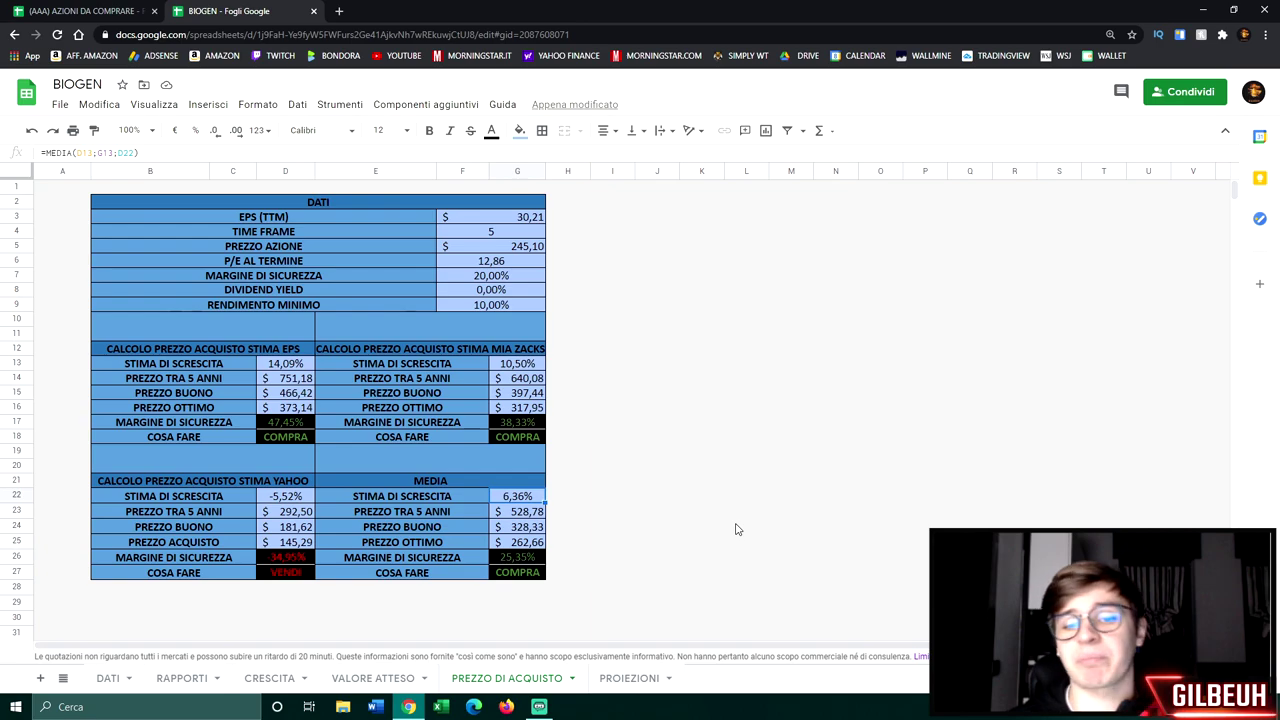
pyautogui.click(522, 546)
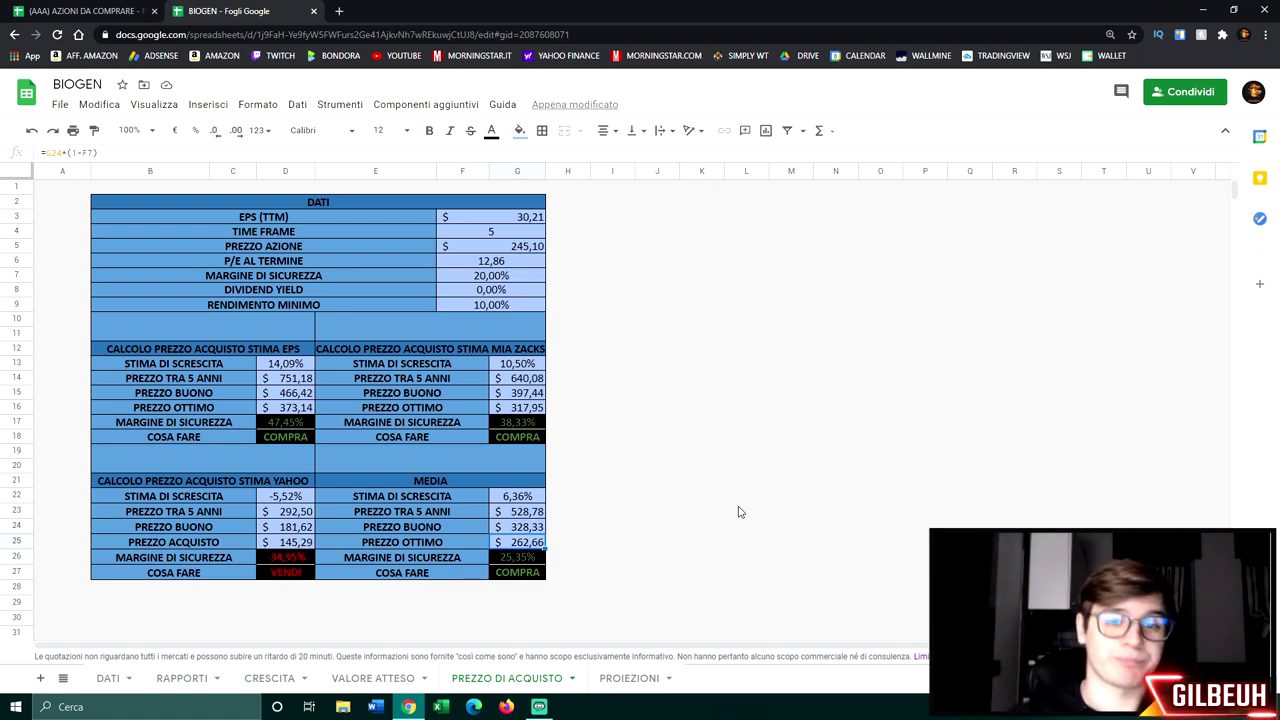
# - Close the BIOGEN spreadsheet and open the TESLA spreadsheet through the TSLA ticker link in the stock list
pyautogui.hotkey('ctrl', 'w')
pyautogui.scroll(-10, 337, 330)
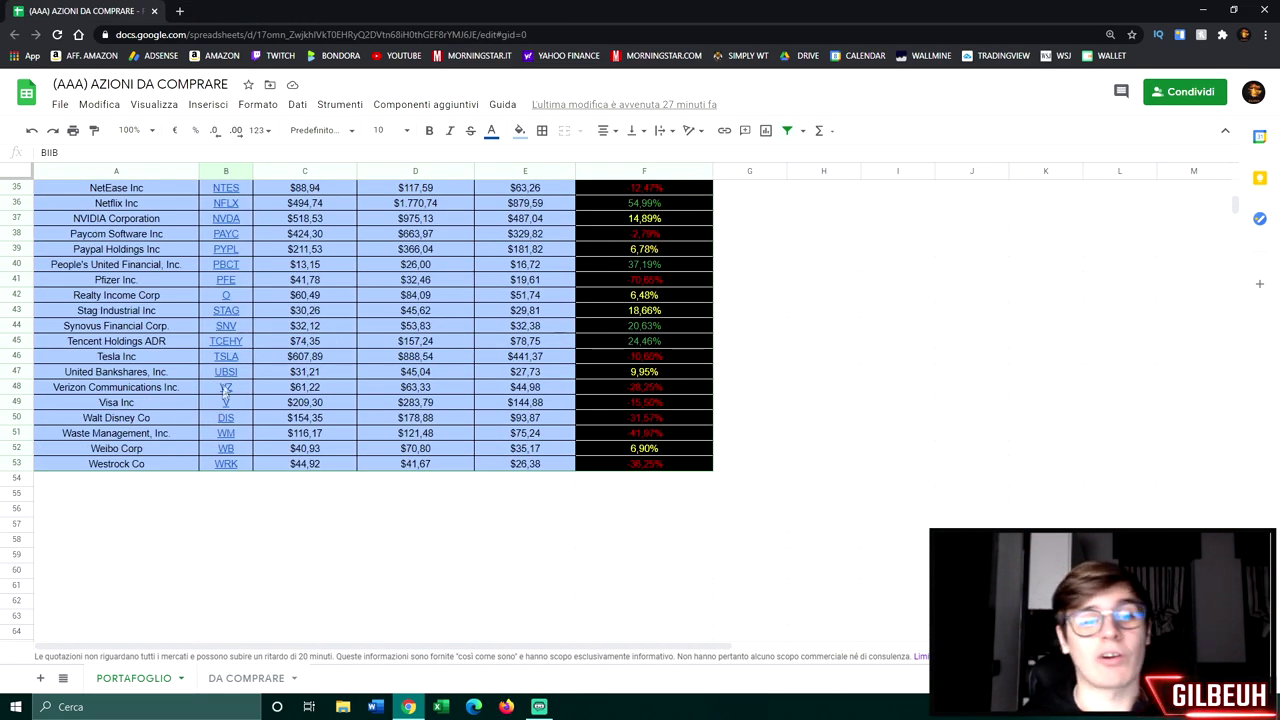
pyautogui.click(230, 356)
pyautogui.click(252, 381)
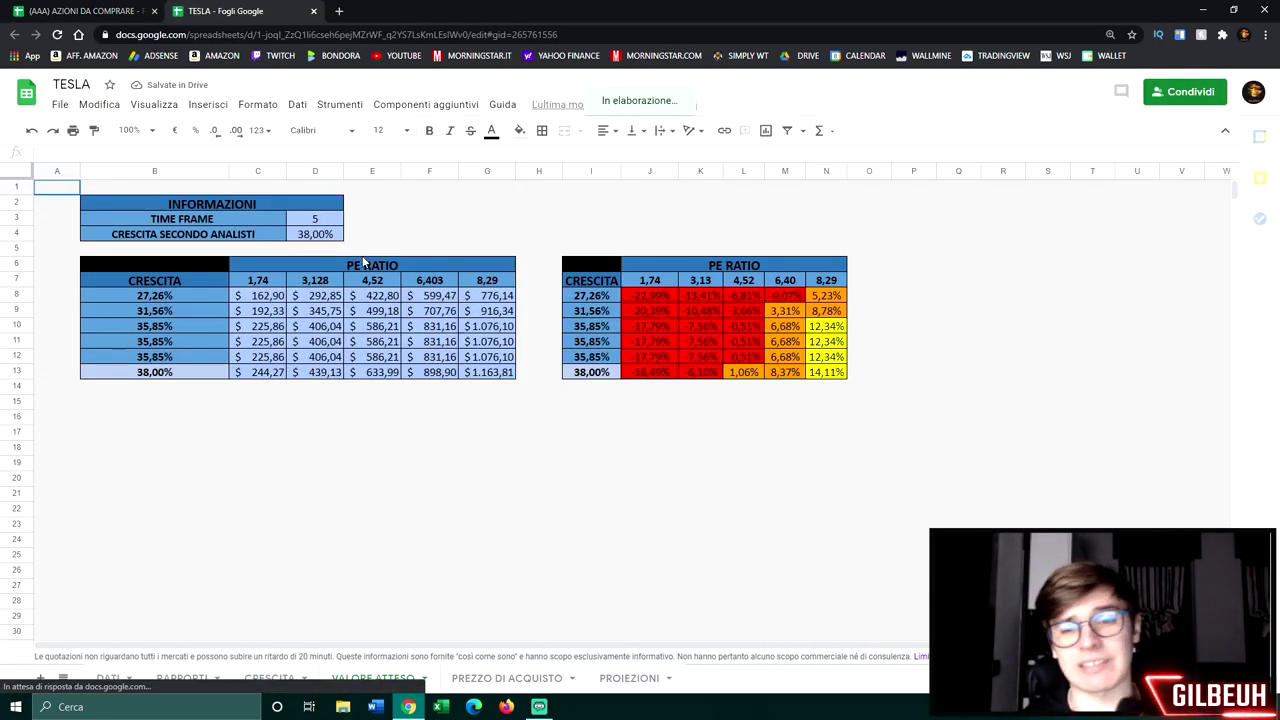
# - Examine Tesla's MEDIA growth estimate and COSA FARE verdict on the PREZZO DI ACQUISTO sheet
pyautogui.click(558, 679)
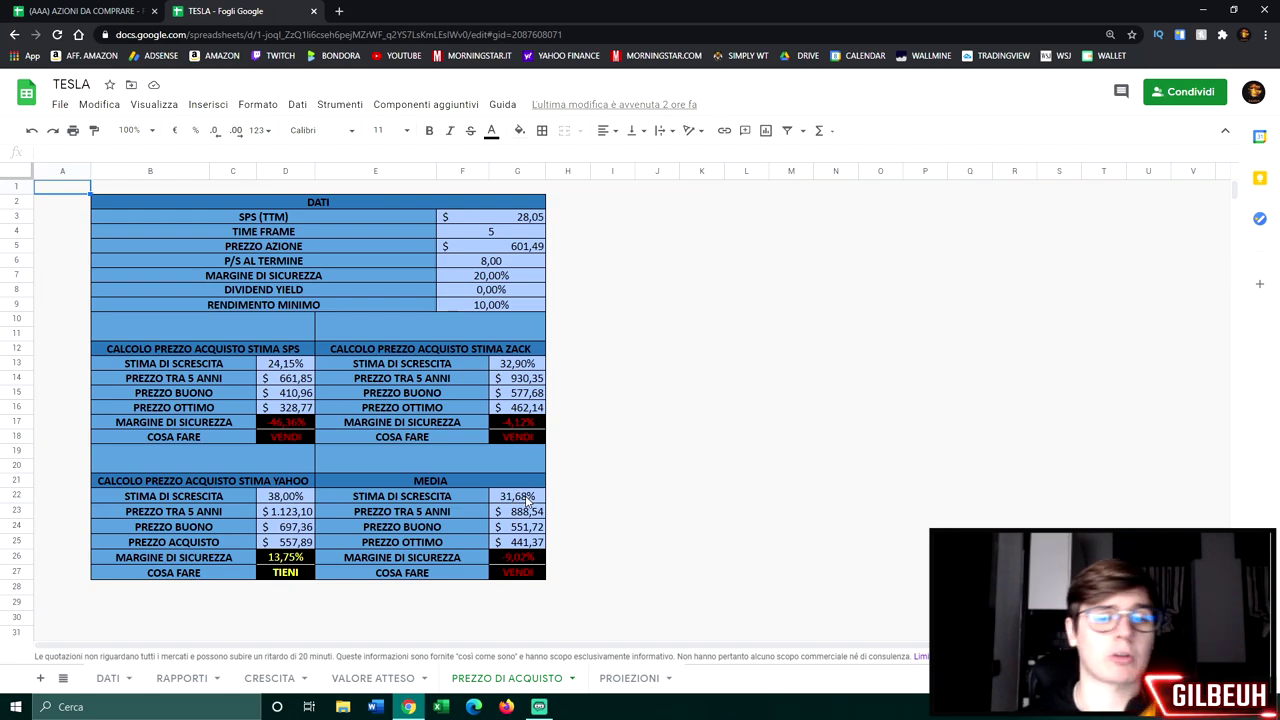
pyautogui.click(522, 576)
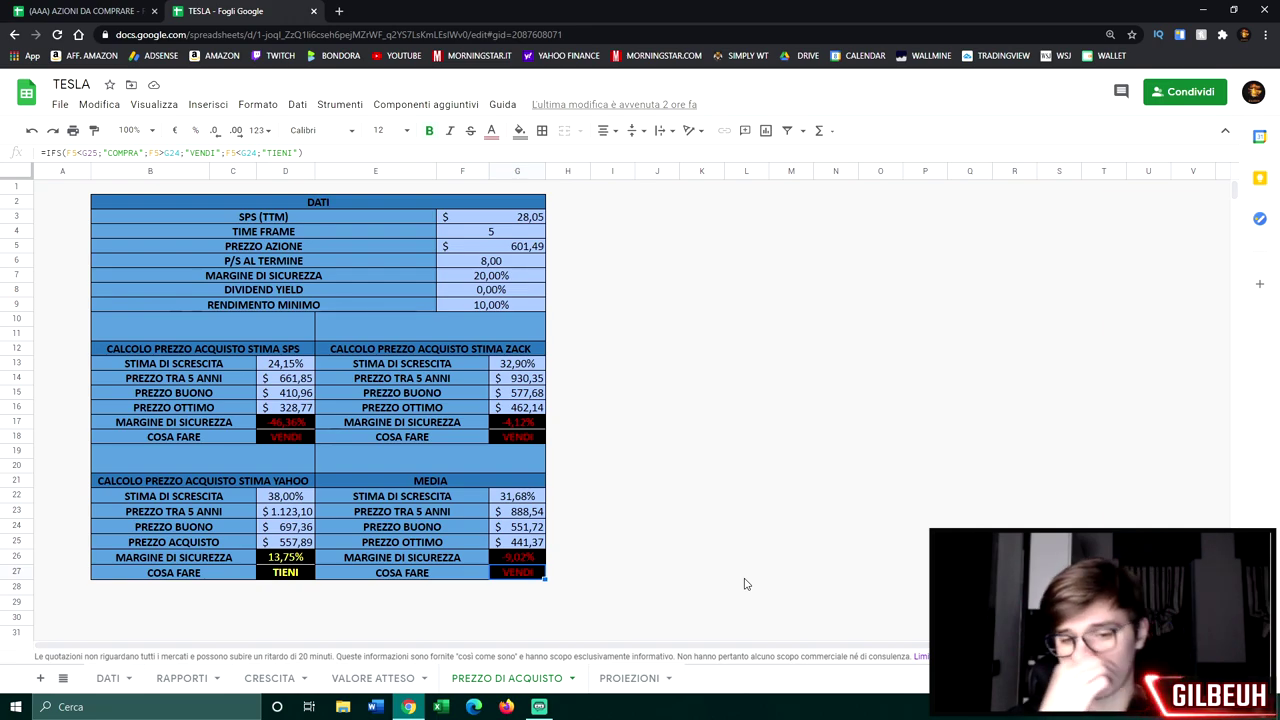
# - Compare Tesla's MEDIA PREZZO OTTIMO with its PREZZO AZIONE, and examine the yearly UTILI and FCF figures on the DATI sheet
pyautogui.click(534, 544)
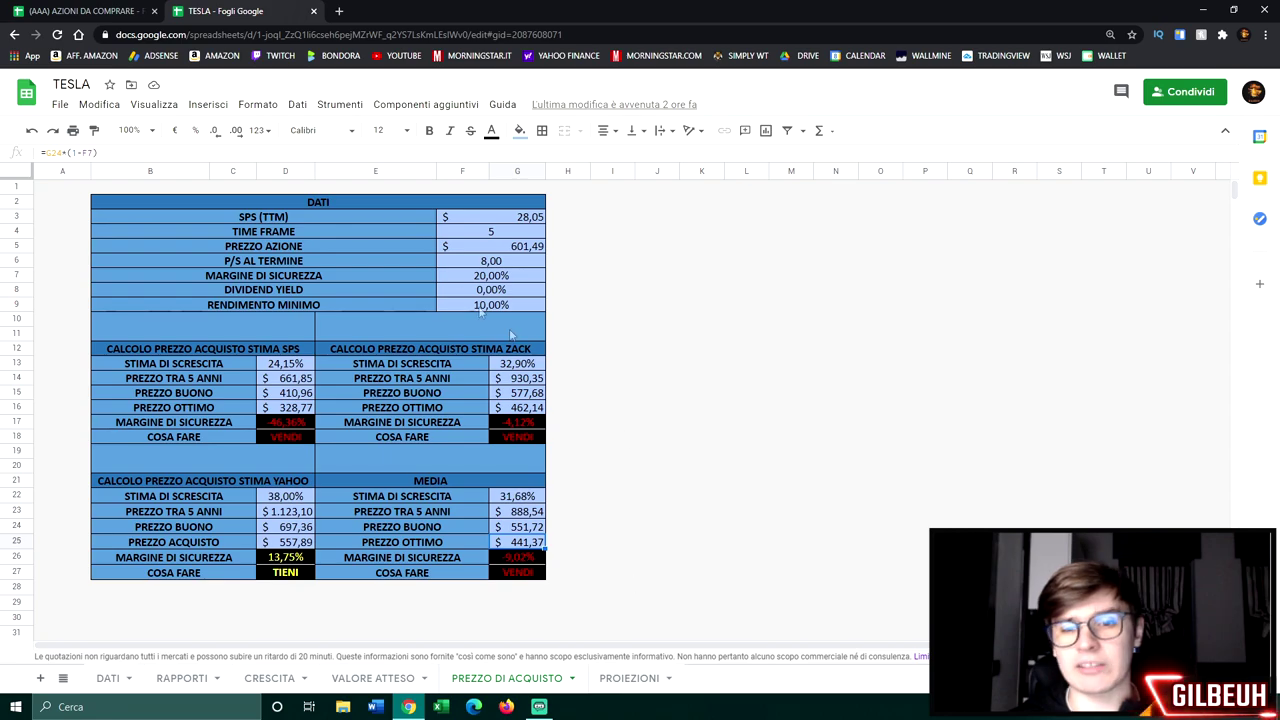
pyautogui.click(517, 249)
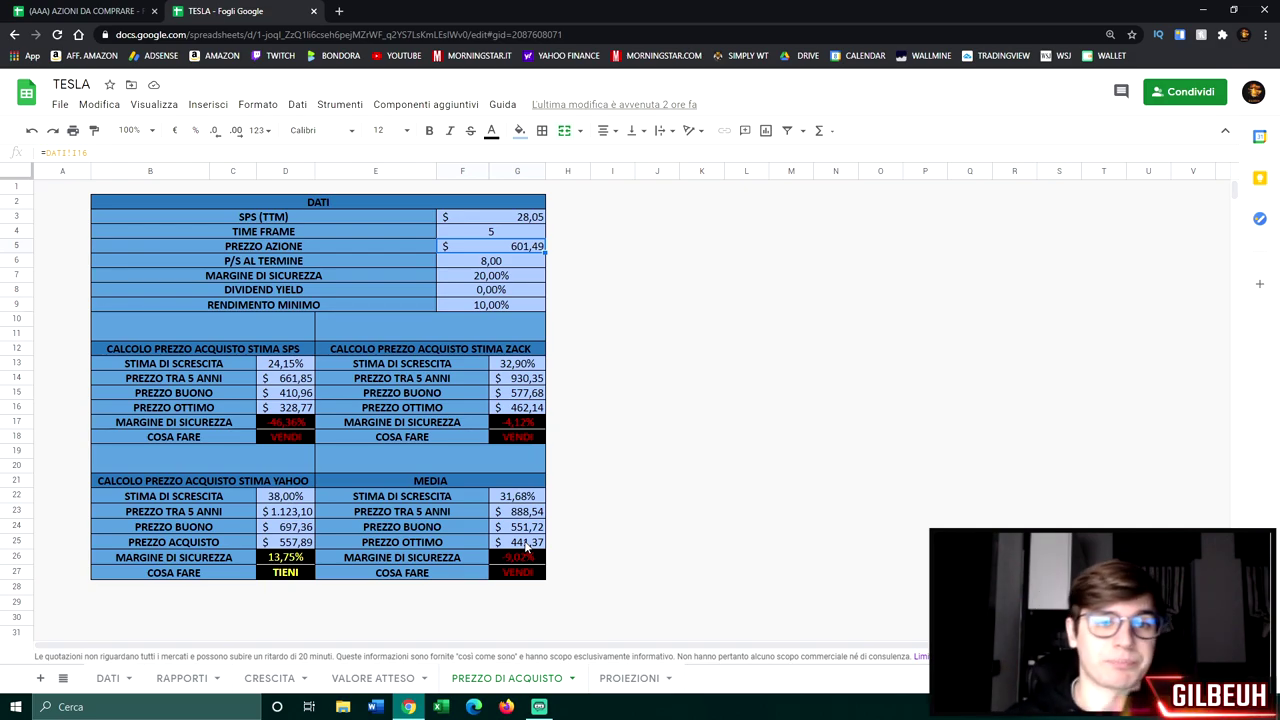
pyautogui.click(190, 679)
pyautogui.click(120, 679)
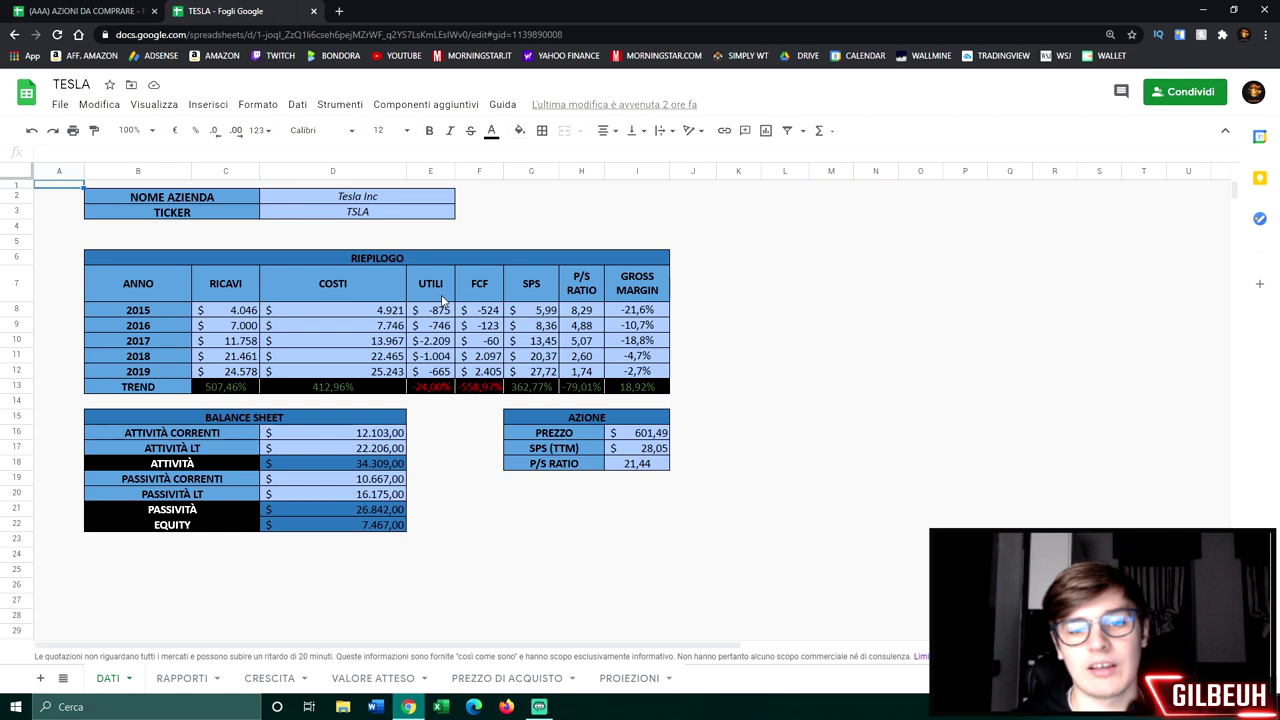
pyautogui.moveTo(432, 290); pyautogui.dragTo(475, 372)
pyautogui.click(463, 541)
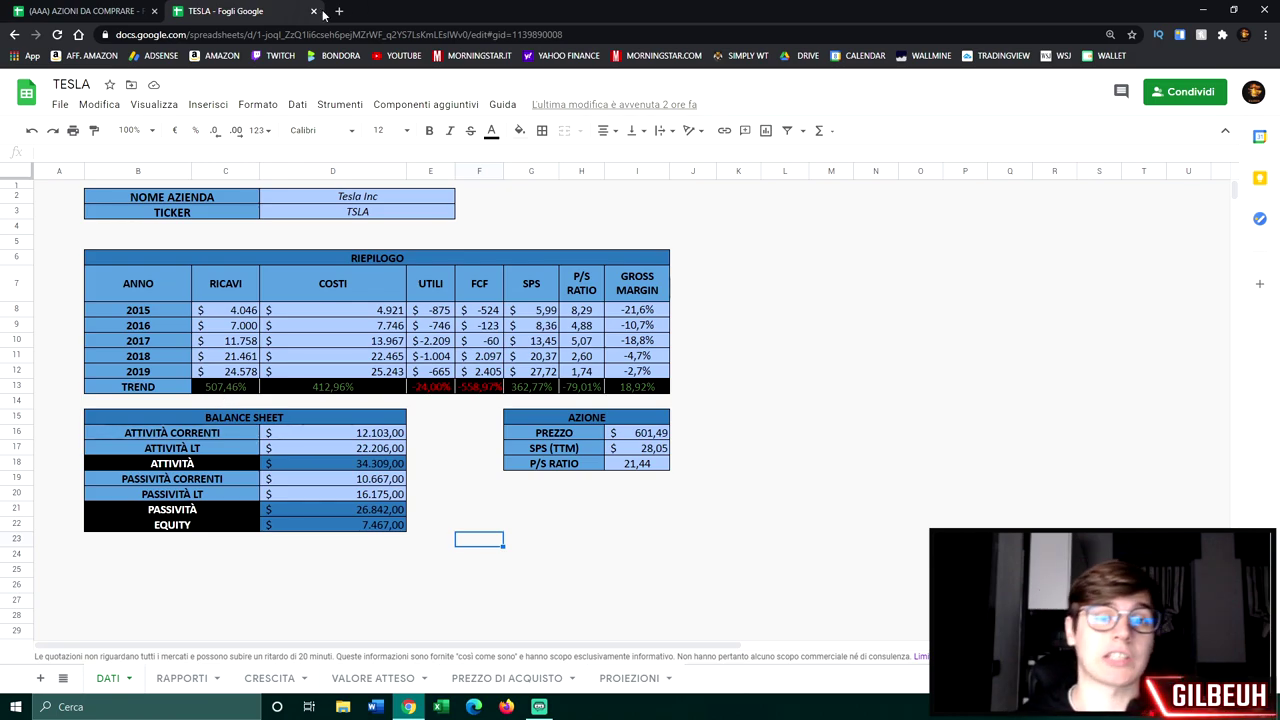
# - Close the TESLA spreadsheet and open the MASTERCARD spreadsheet through the MA ticker link in the stock list
pyautogui.hotkey('ctrl', 'w')
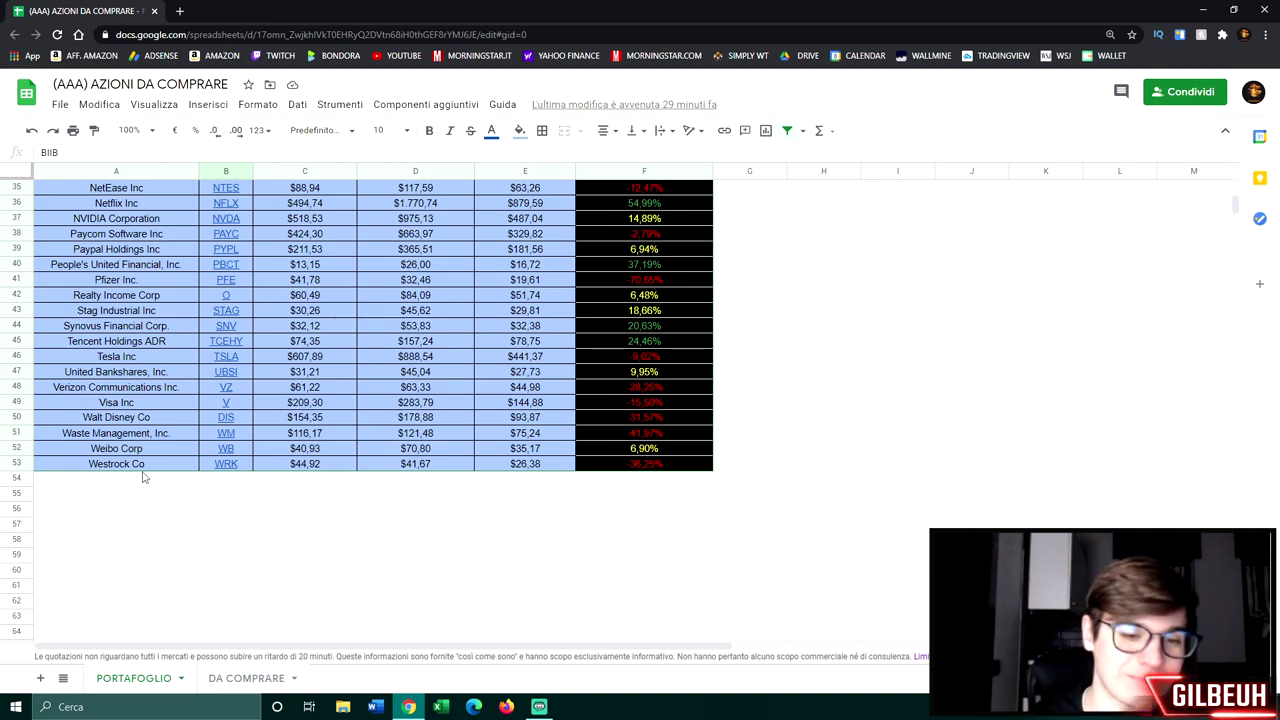
pyautogui.scroll(2, 157, 436)
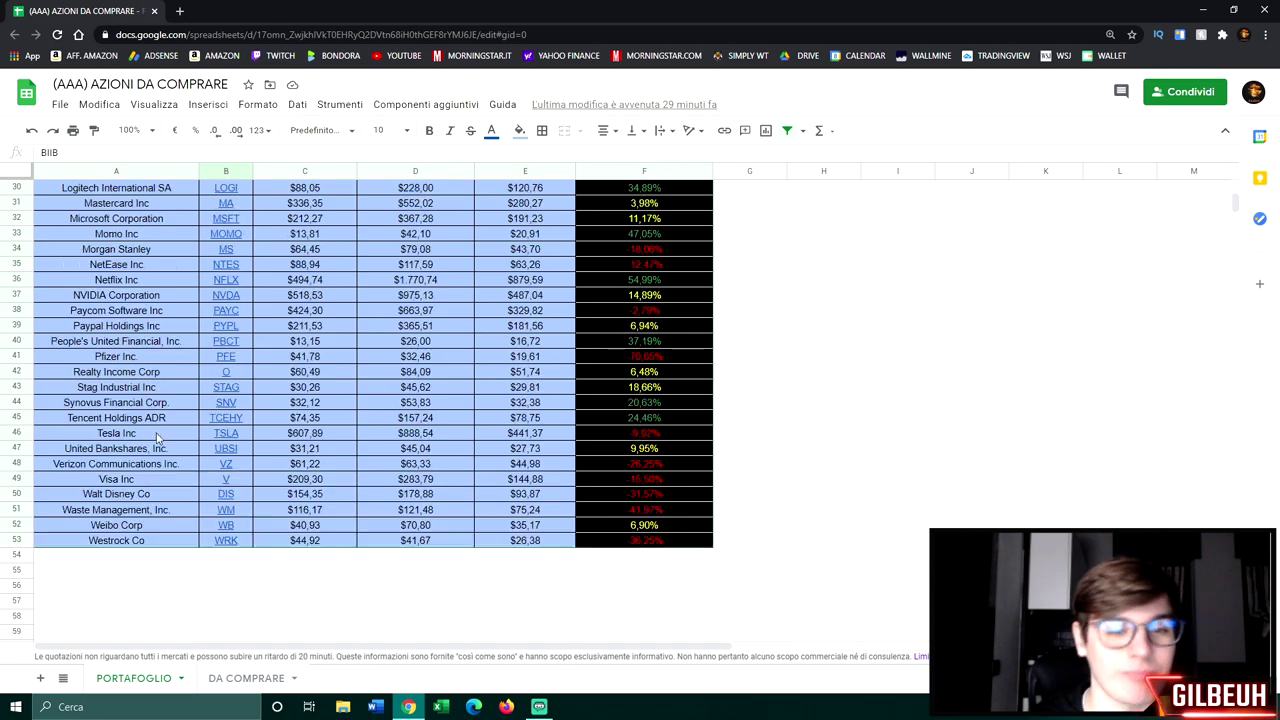
pyautogui.moveTo(232, 208)
pyautogui.click(257, 229)
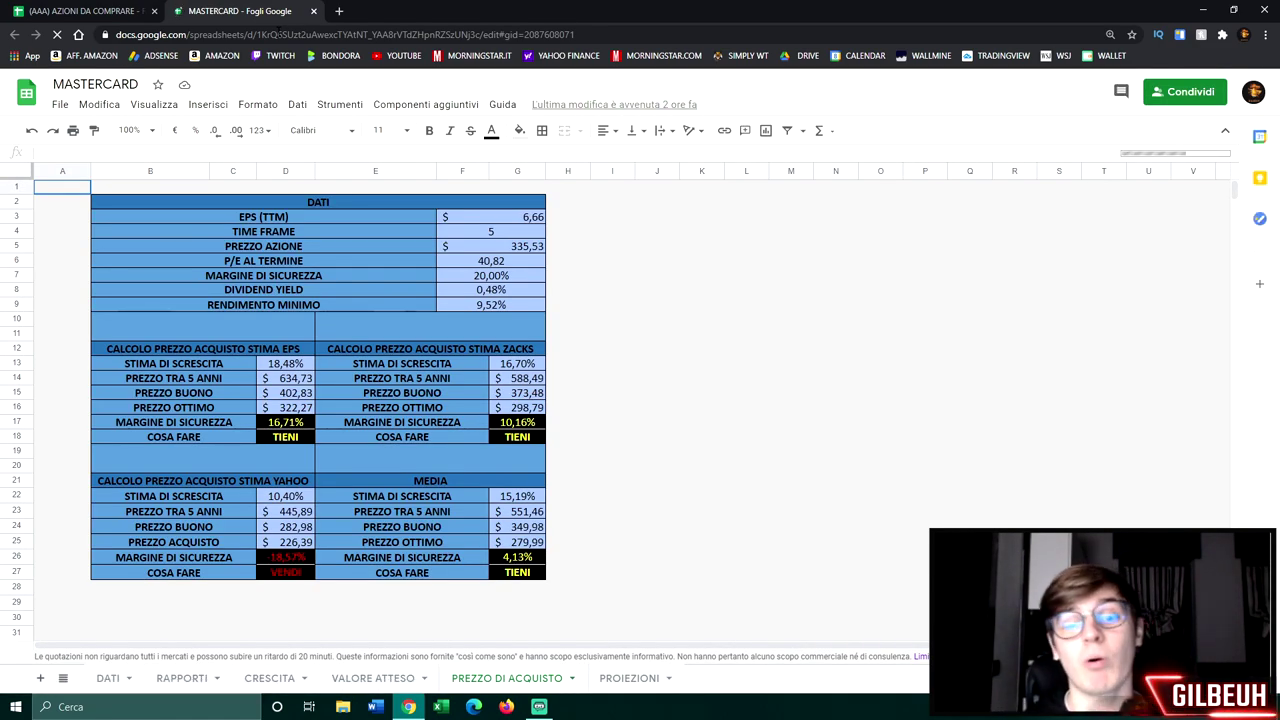
# - Compare Mastercard's PREZZO AZIONE with its MEDIA PREZZO OTTIMO, and check the P/E RATIO in the AZIONE table on the DATI sheet
pyautogui.click(527, 250)
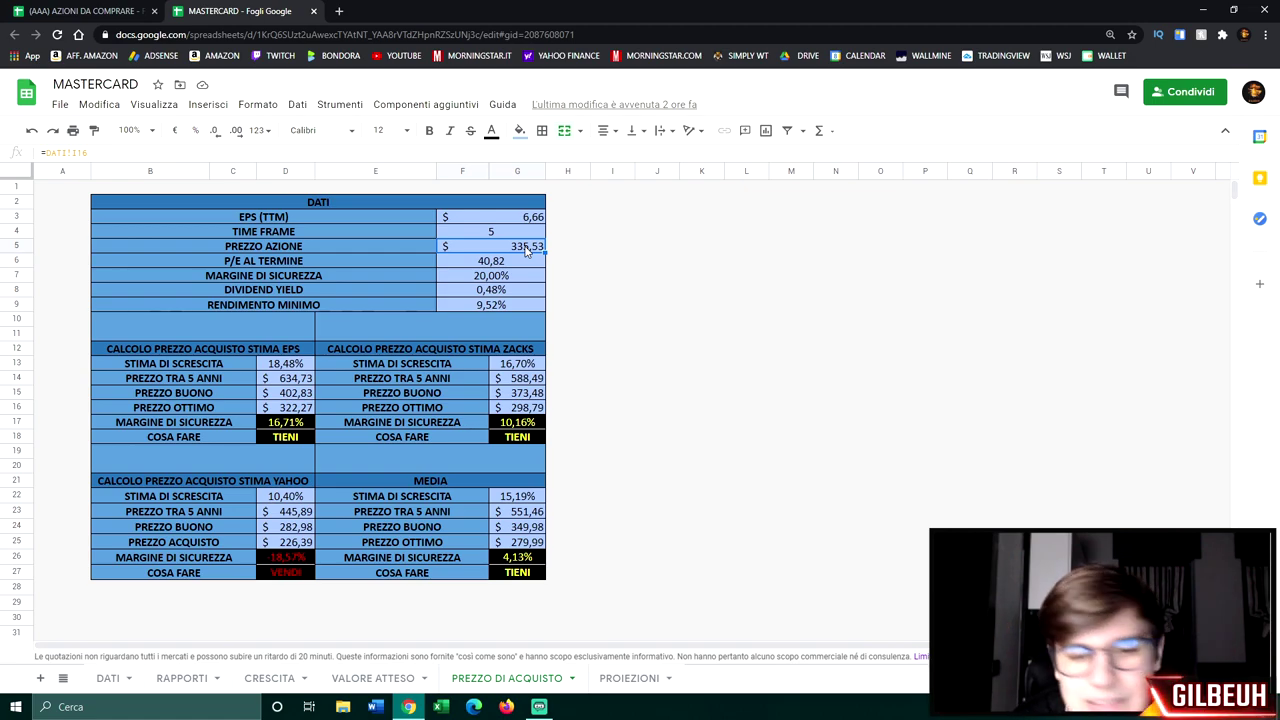
pyautogui.click(520, 542)
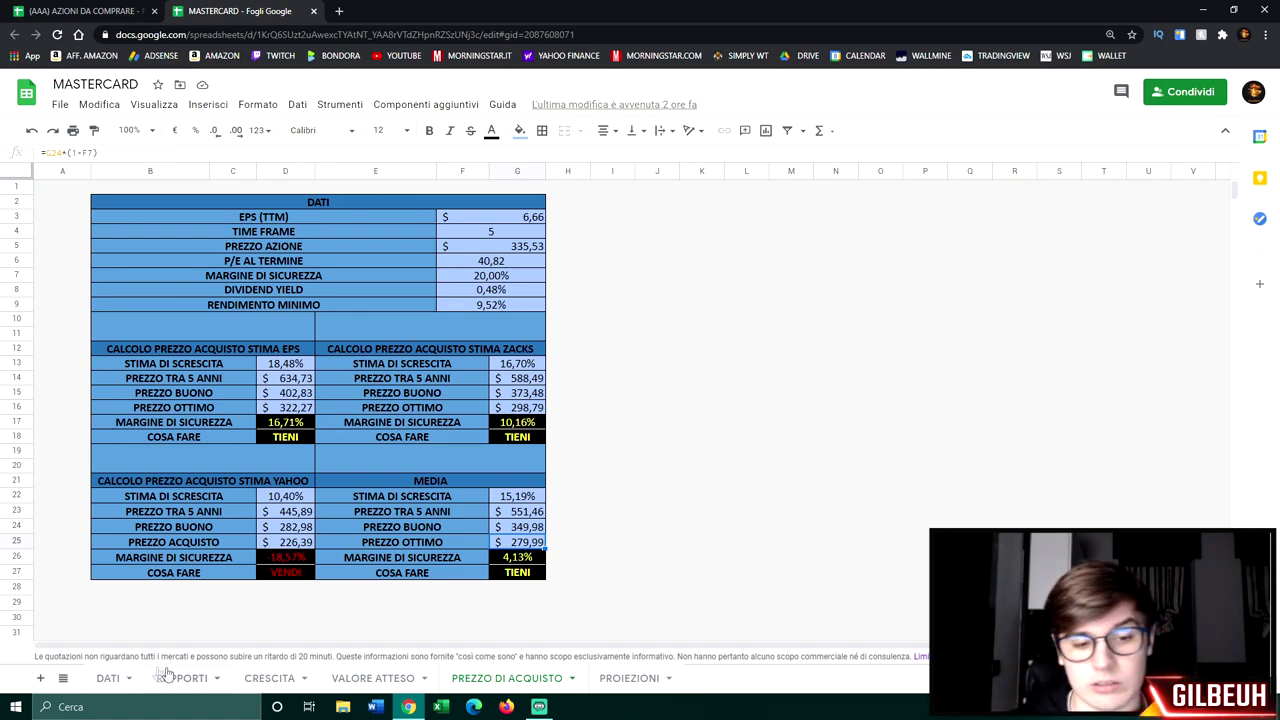
pyautogui.click(116, 681)
pyautogui.click(122, 680)
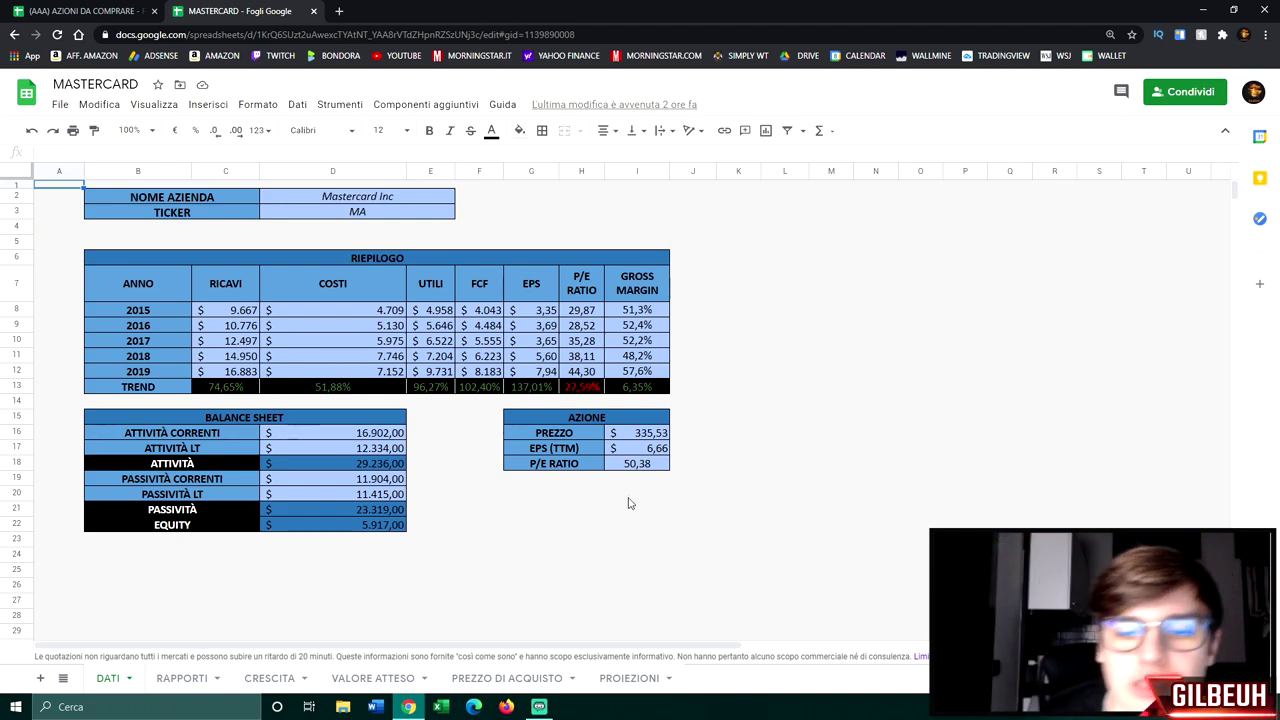
pyautogui.click(637, 463)
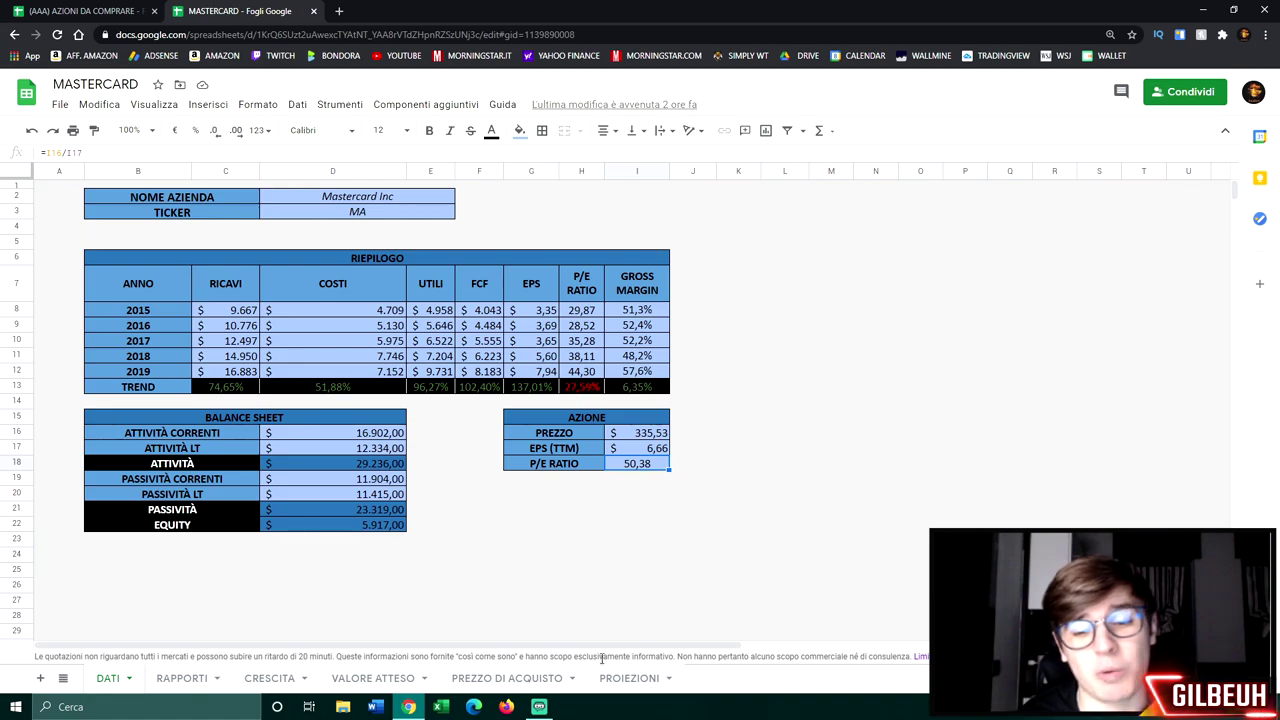
# - Examine Mastercard's MEDIA growth estimate and its RICAVI, UTILI and FCF trends, ending on the PREZZO DI ACQUISTO sheet
pyautogui.click(525, 680)
pyautogui.click(535, 502)
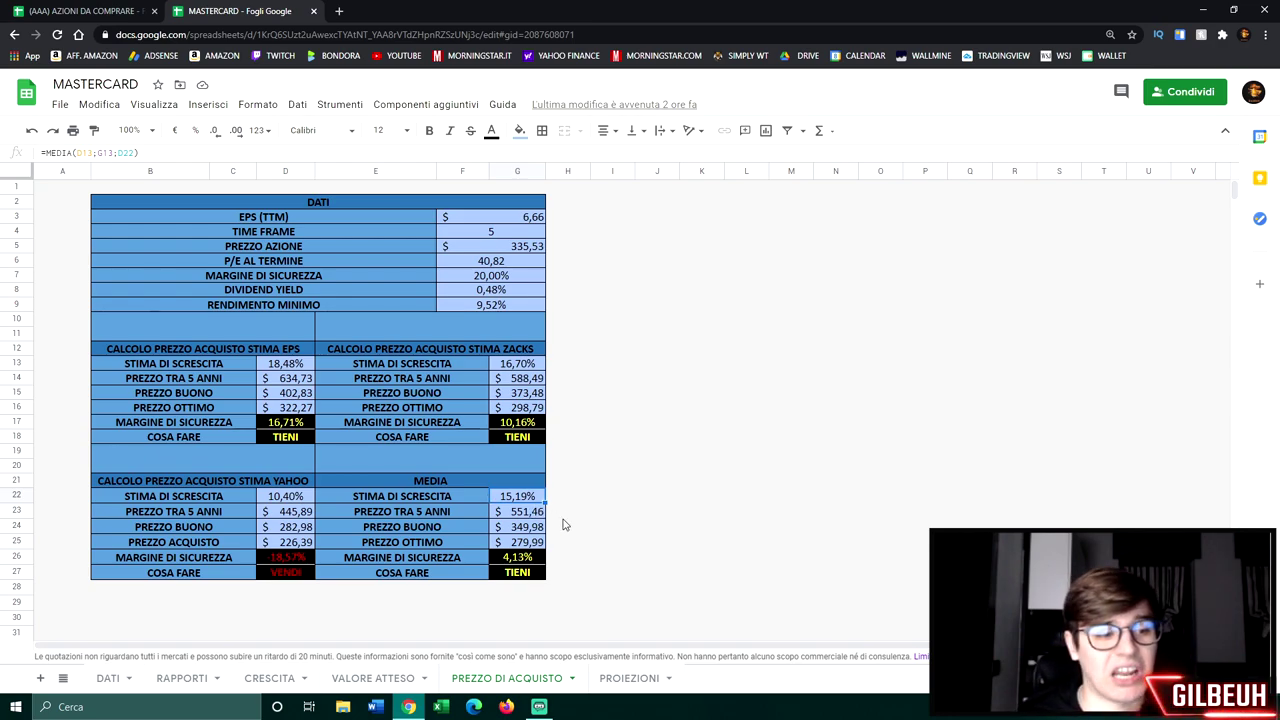
pyautogui.click(108, 679)
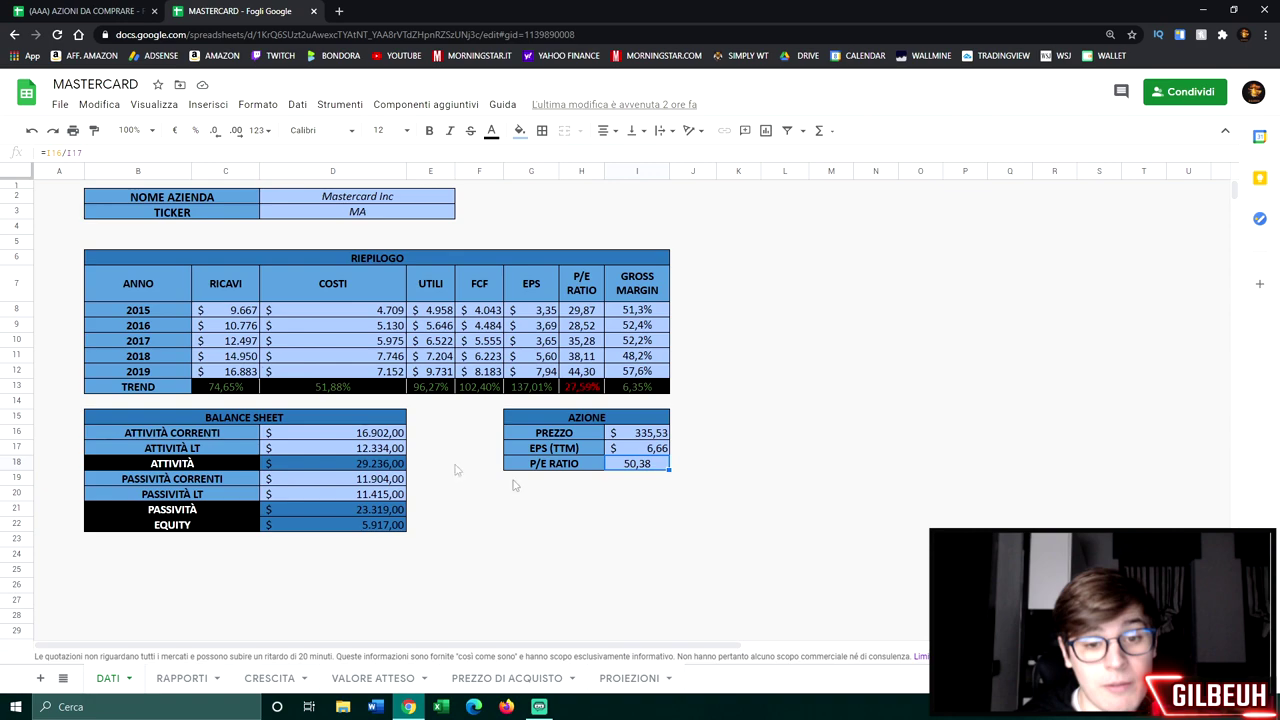
pyautogui.click(229, 388)
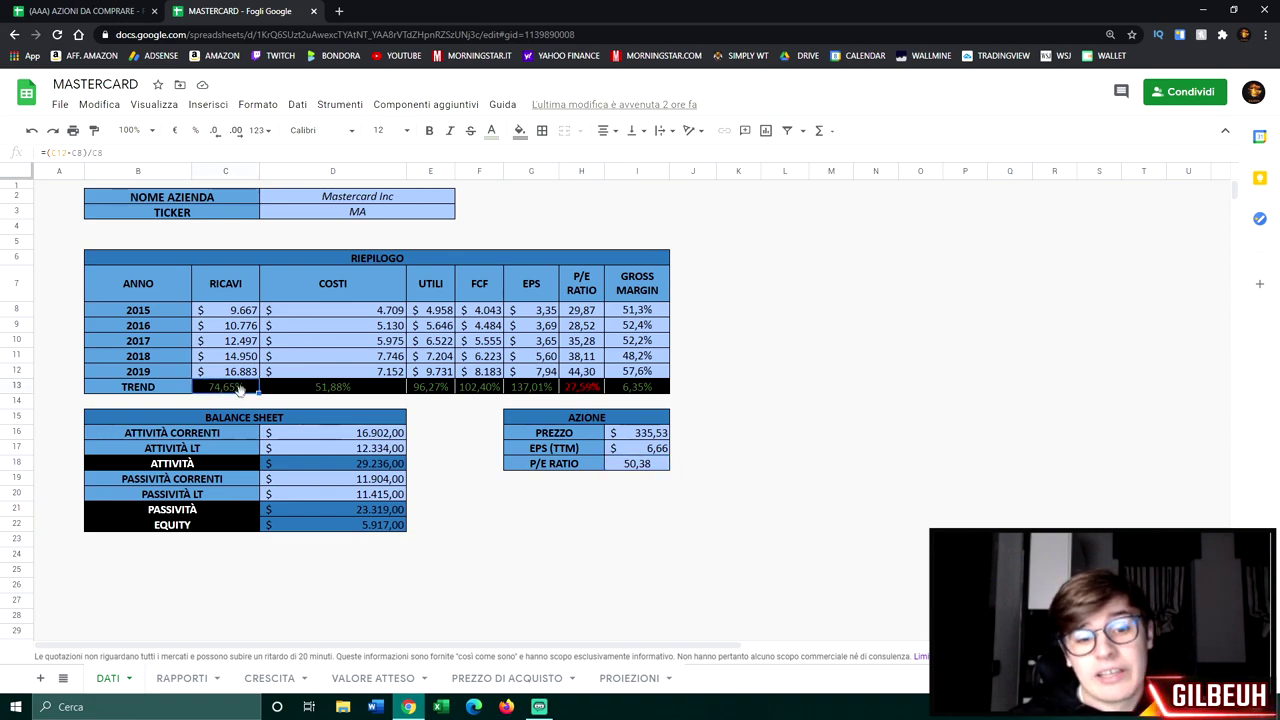
pyautogui.click(437, 392)
pyautogui.click(480, 390)
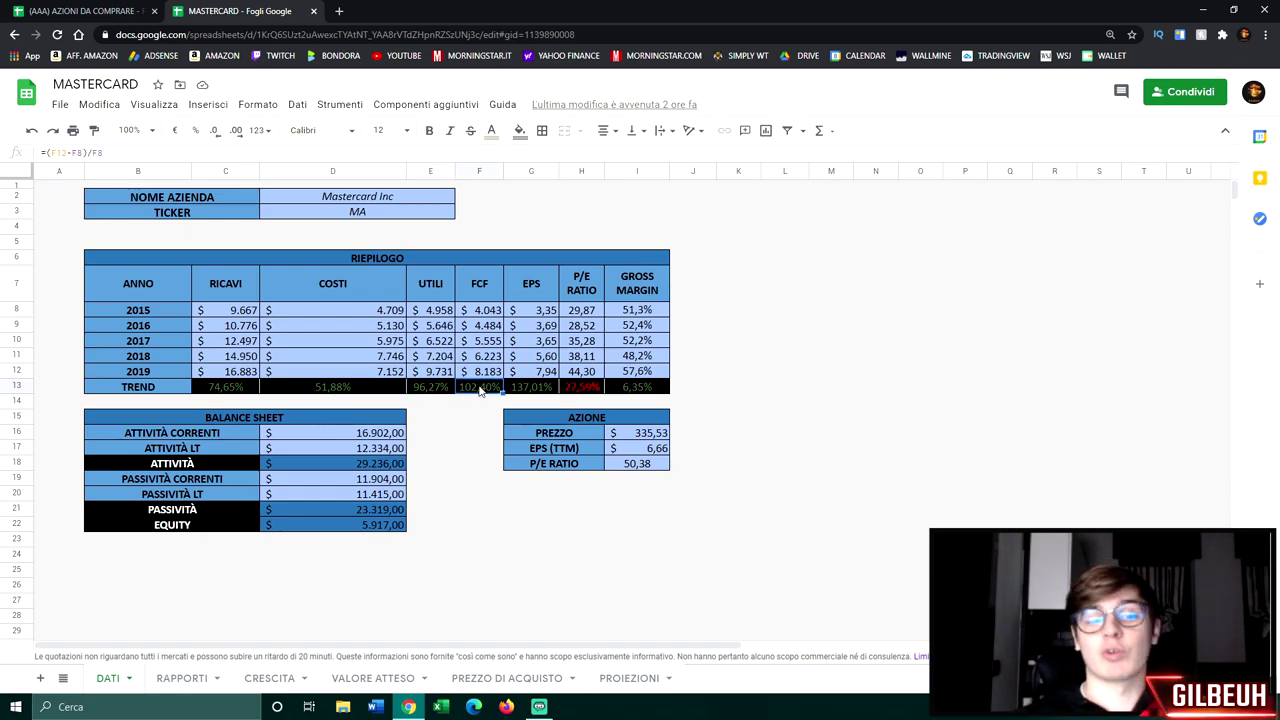
pyautogui.click(510, 680)
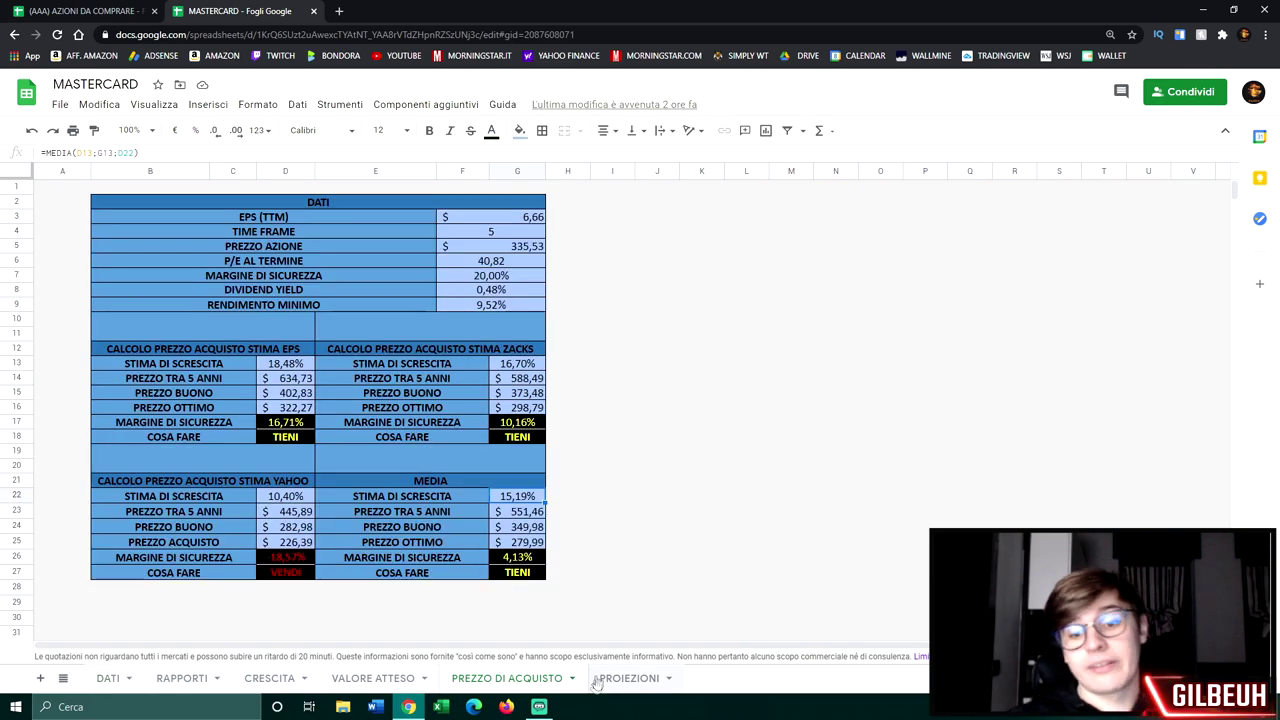